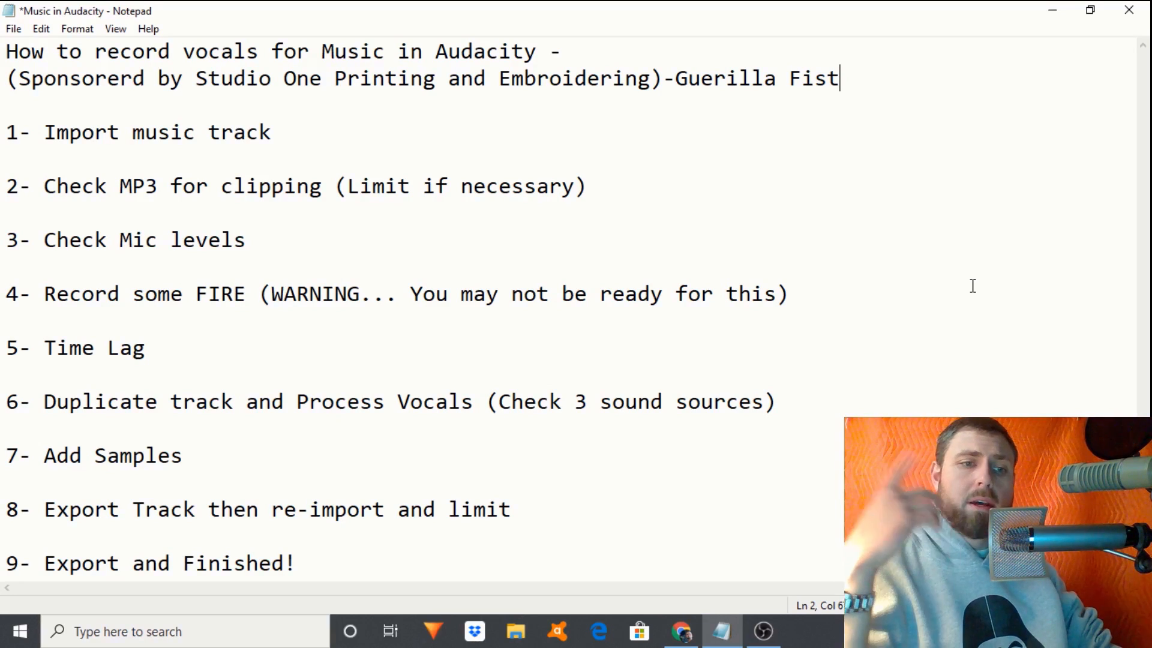
- Minimize the Notepad checklist and the browser so the desktop is visible
left_click(1050, 12)
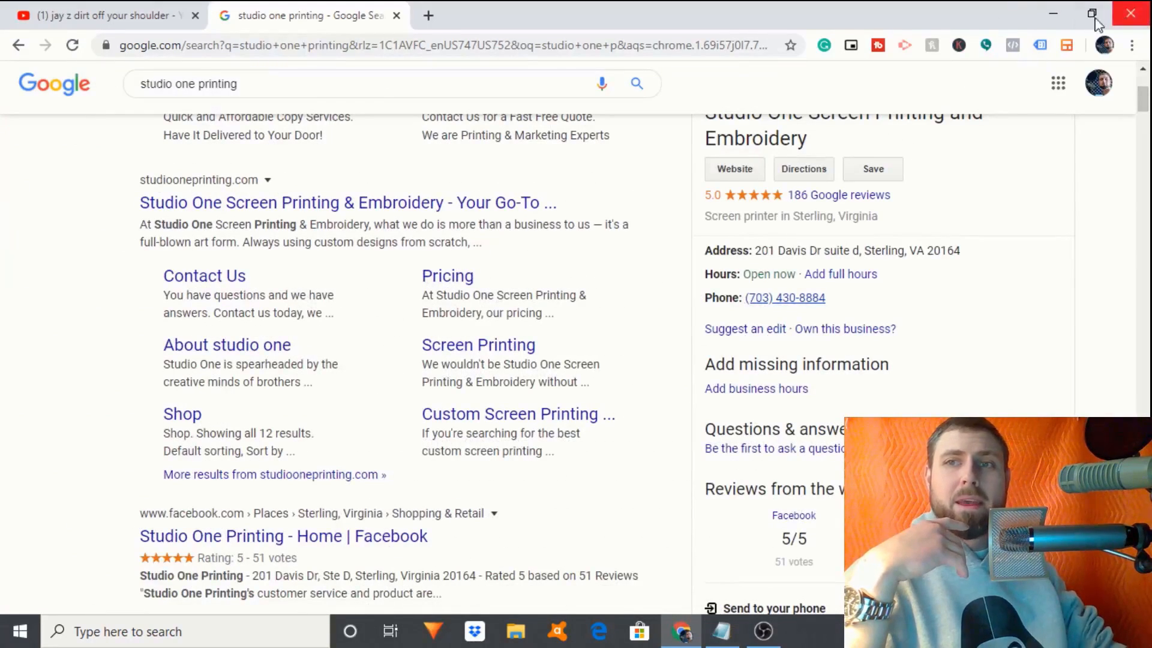
left_click(1053, 13)
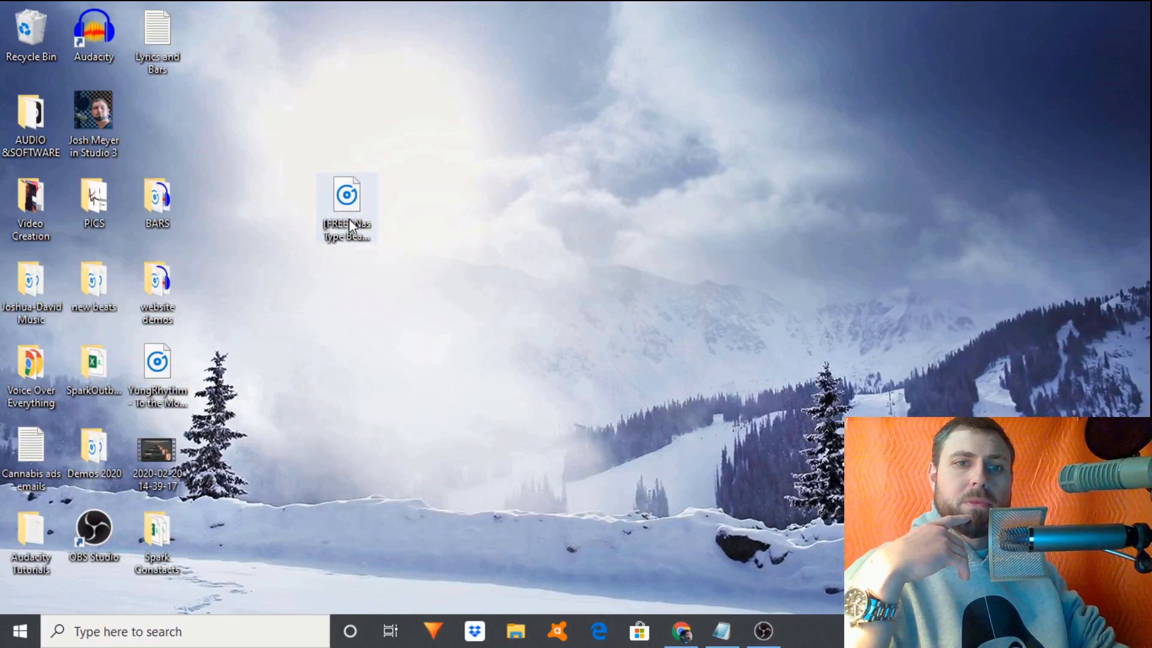
- Open the [FREE] Nas Type Beat file in Audacity by dragging it in, then restore down the window
left_click_drag(348, 219, 96, 49)
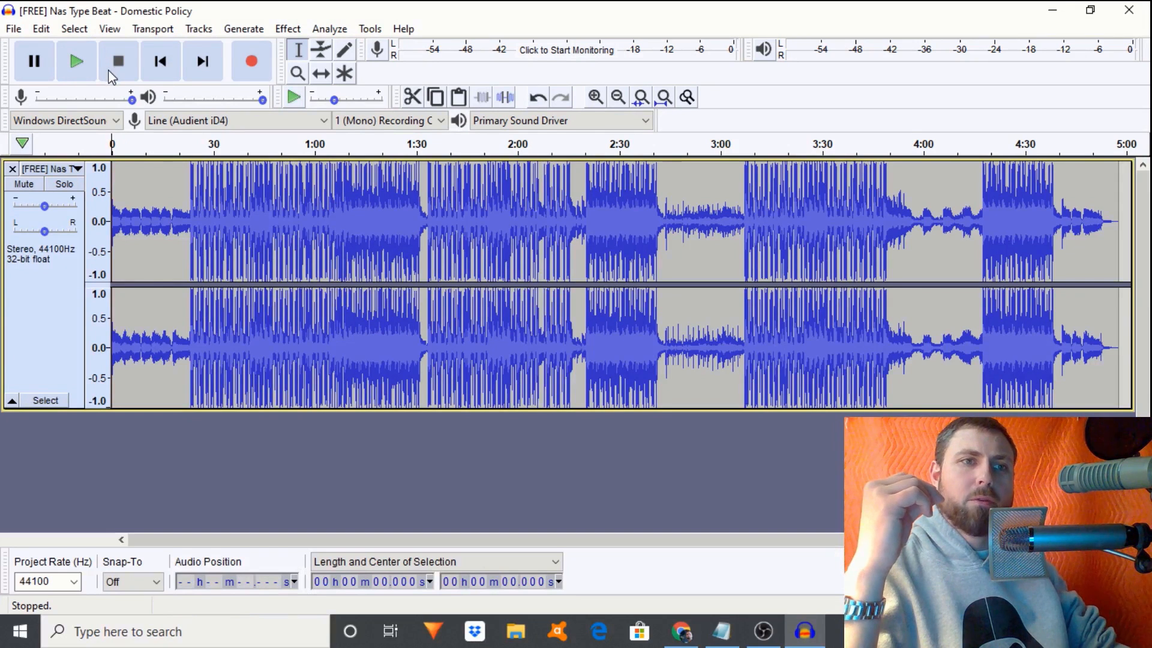
left_click(16, 33)
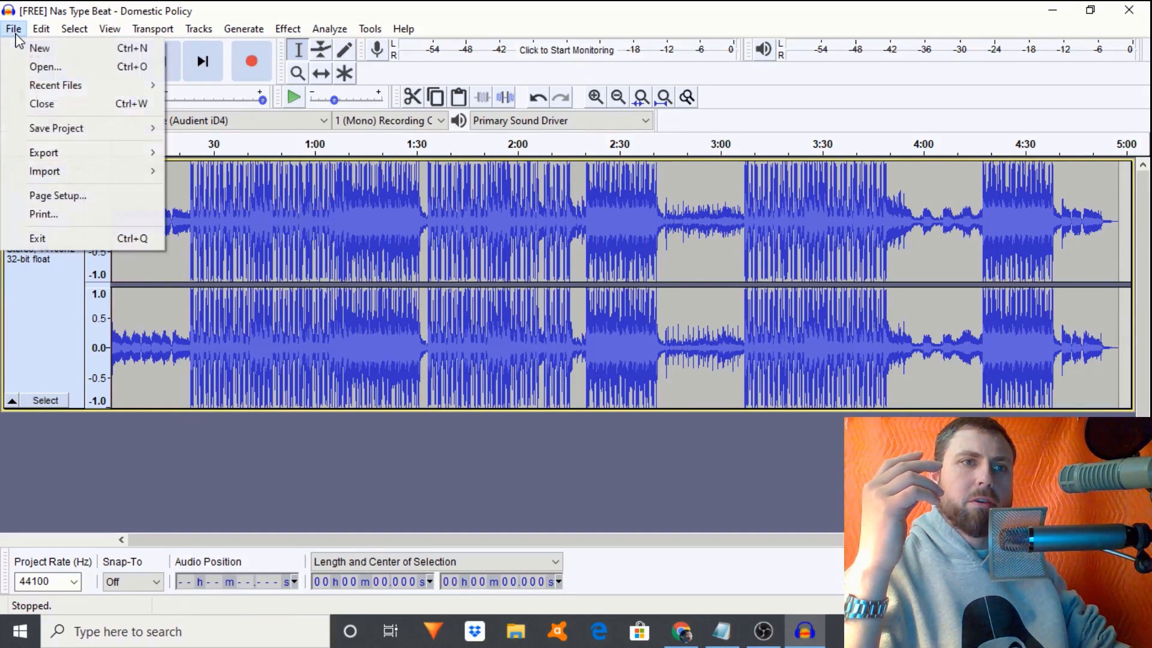
left_click(718, 13)
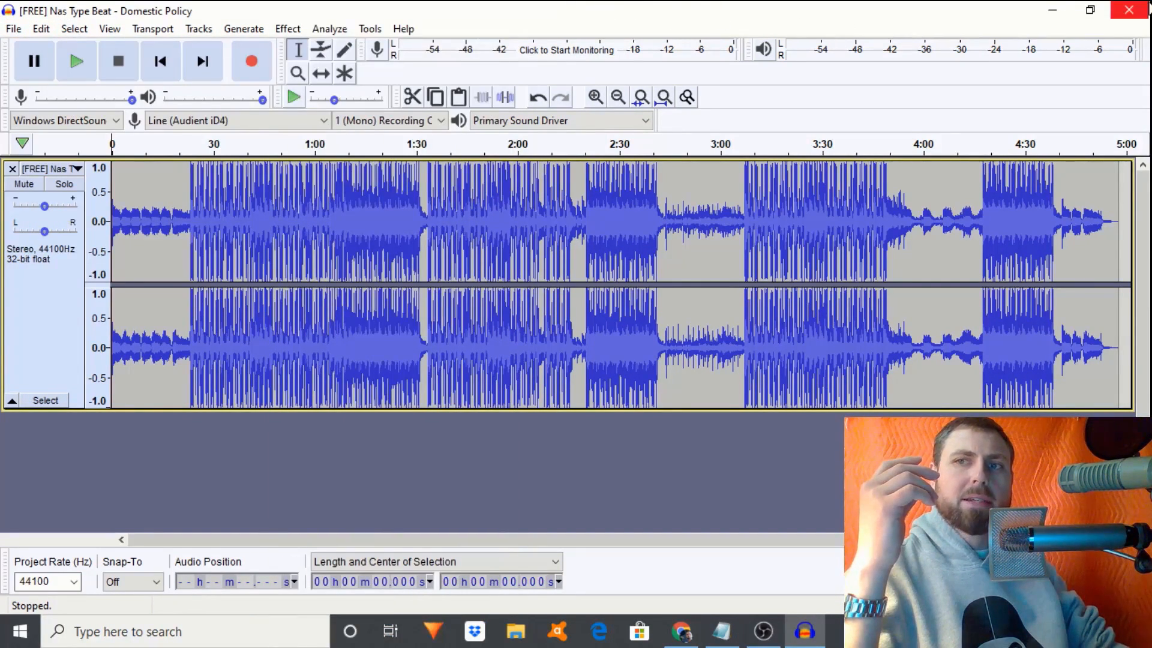
left_click(1090, 10)
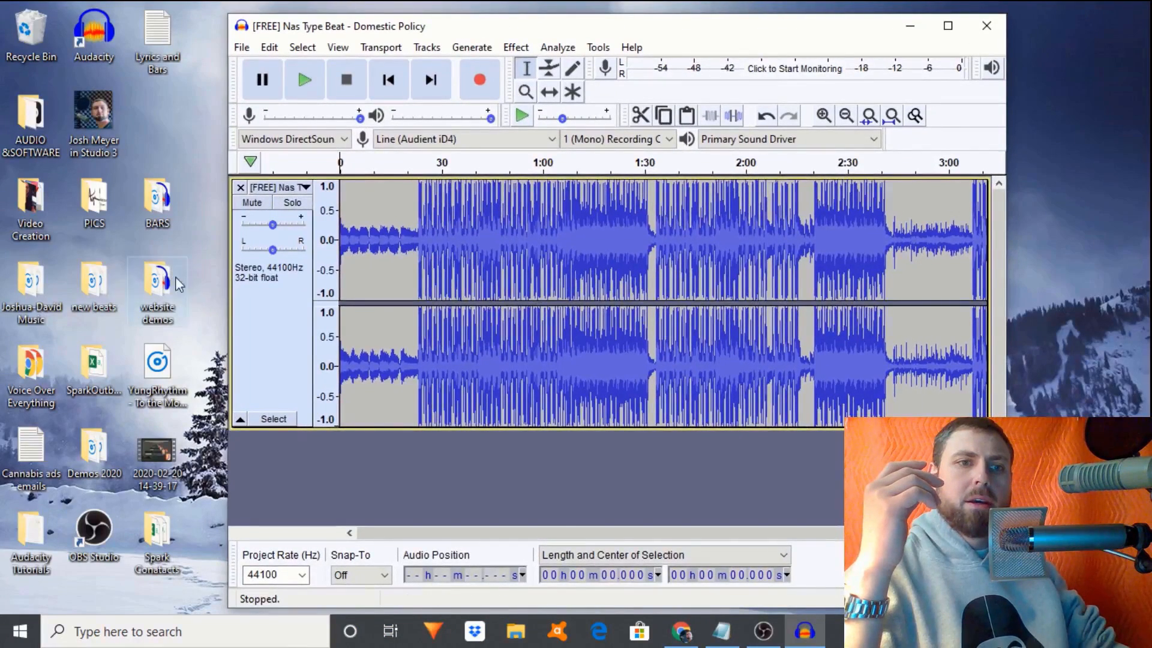
- Add and then remove the YungRhythm track, maximize Audacity, and select the whole beat
left_click_drag(157, 363, 315, 467)
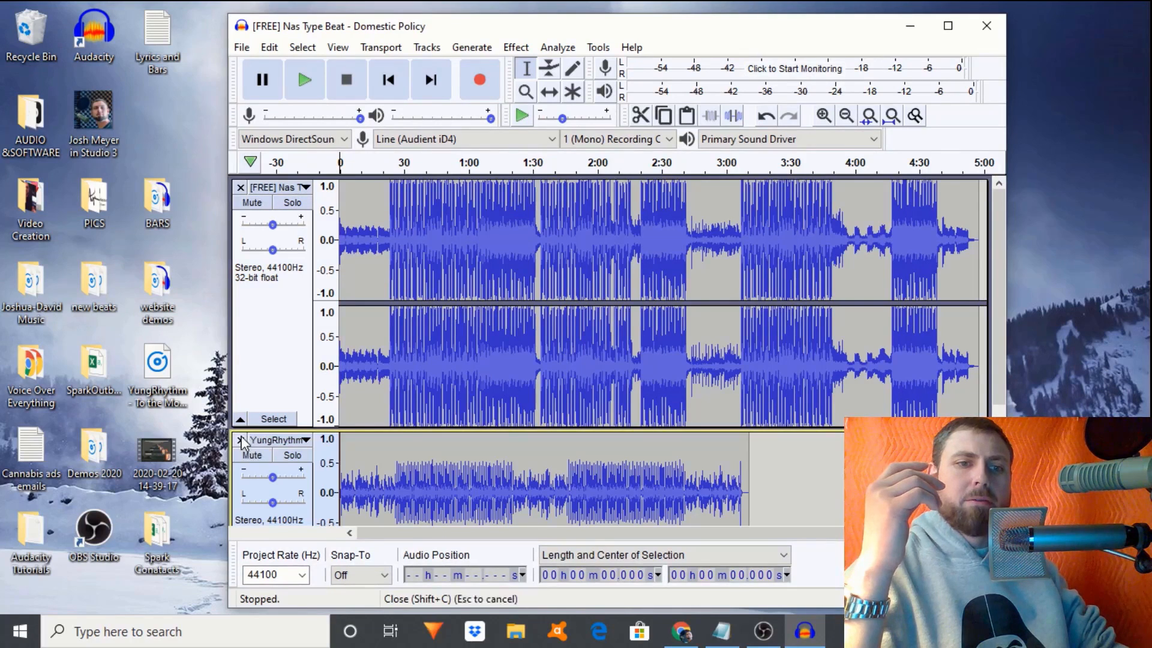
left_click(241, 439)
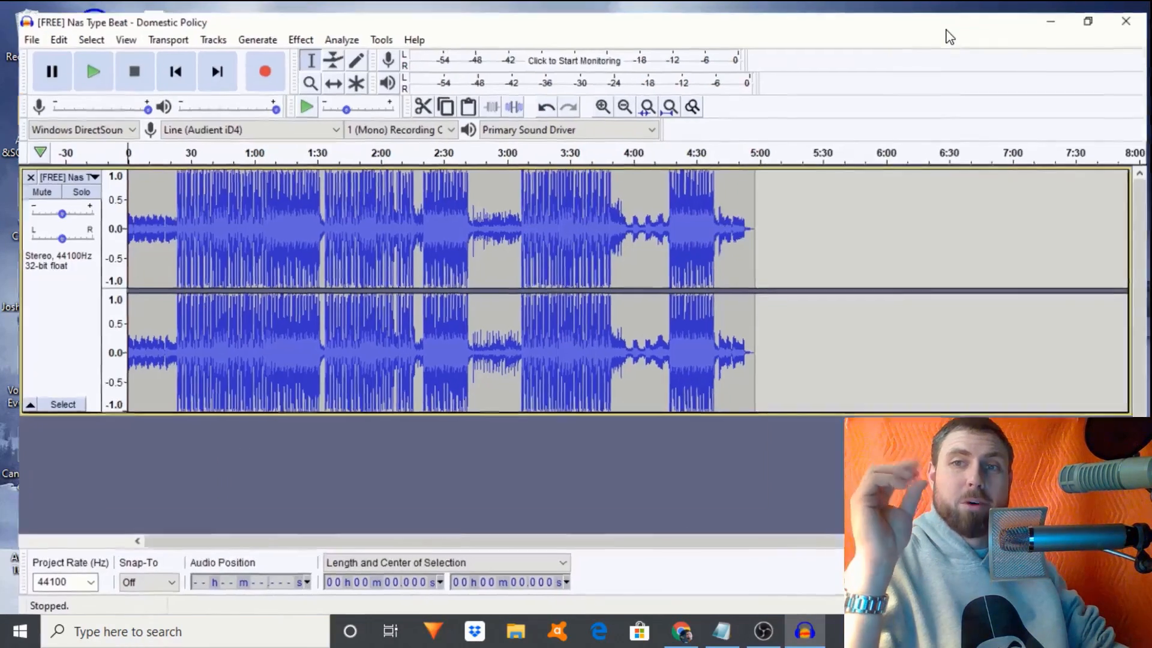
left_click(948, 27)
key("ctrl+a")
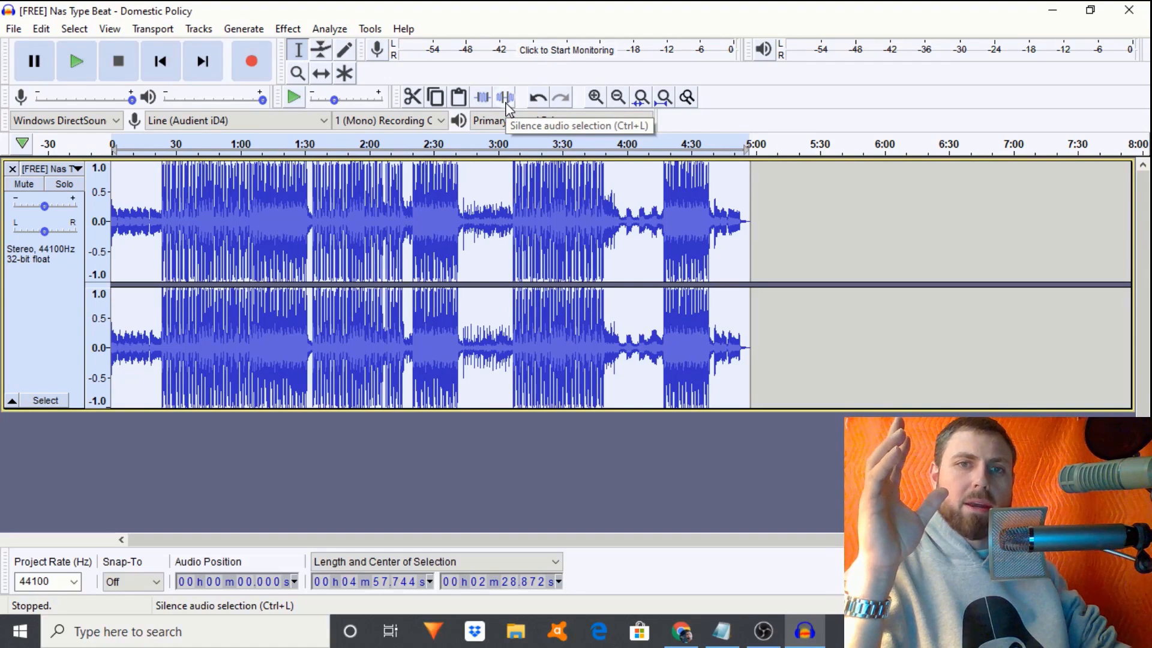
- Zoom in three times on the beat waveform around 2:15–2:43
left_click(598, 98)
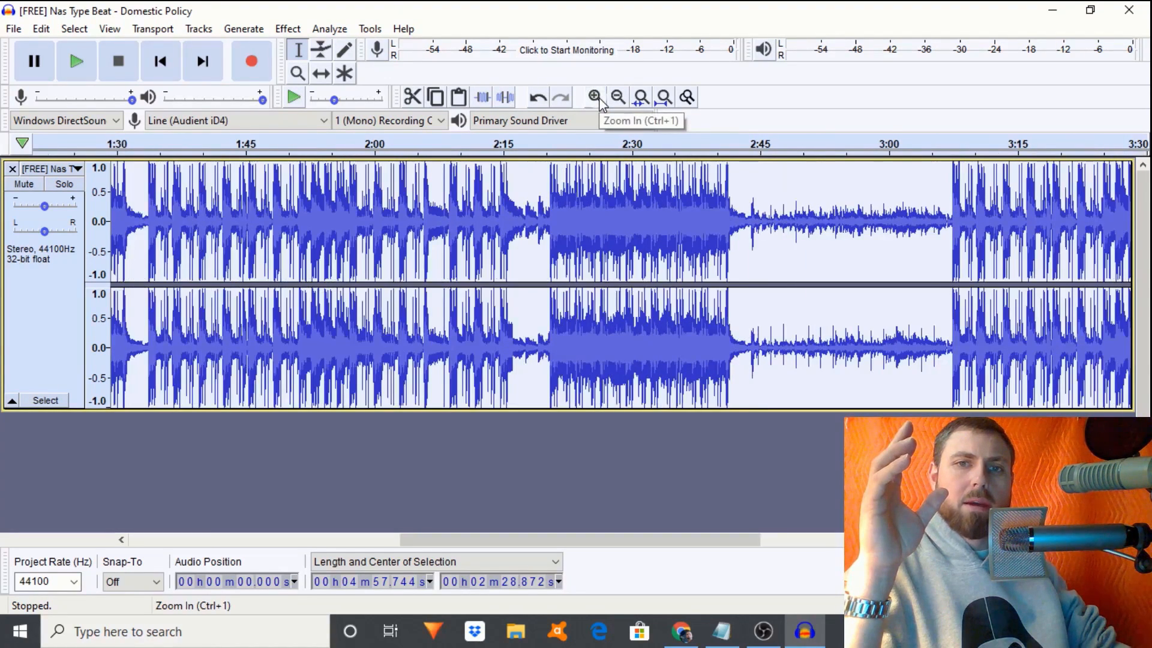
left_click(597, 98)
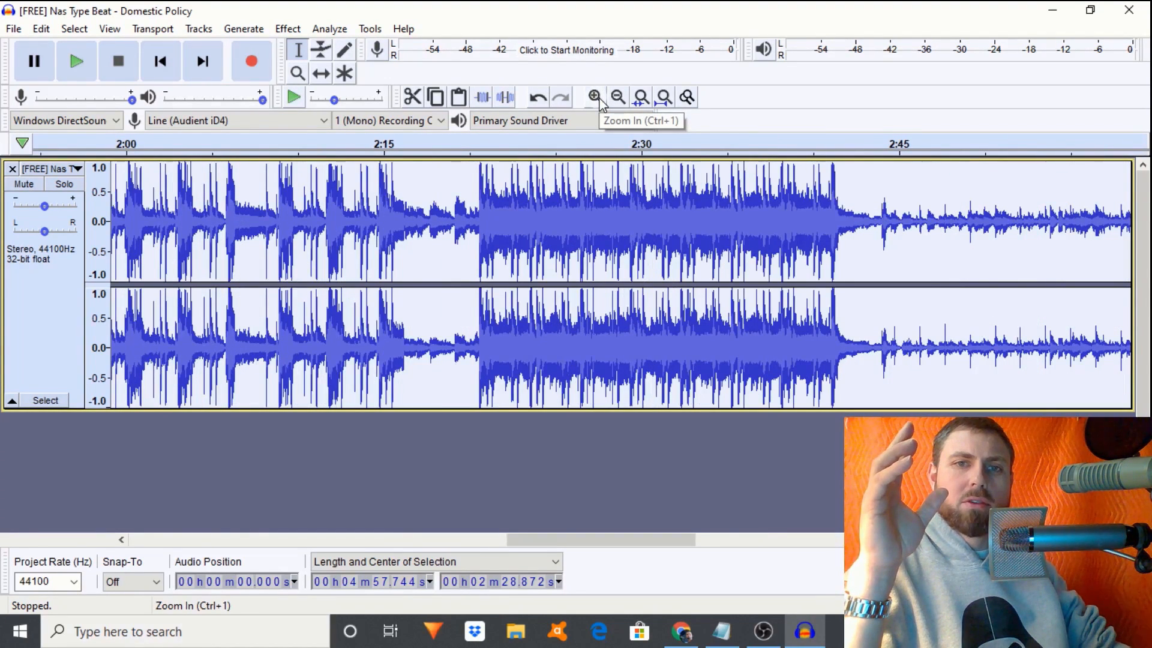
left_click(598, 98)
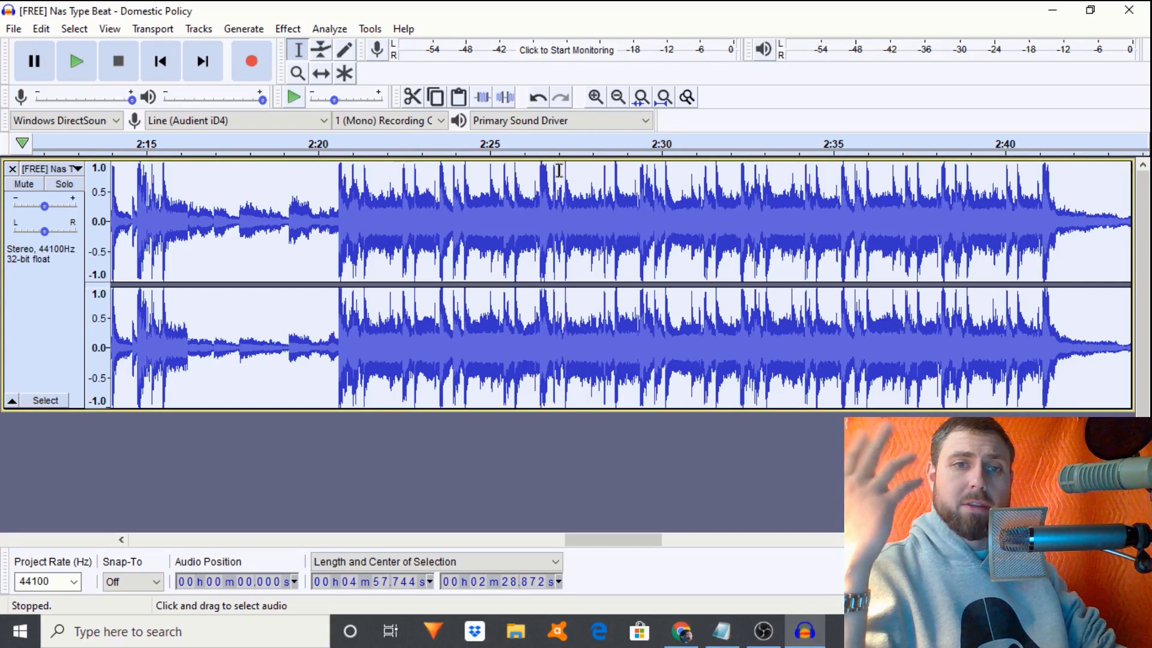
- Apply a -1 dB hard Limiter to the entire beat, then mute the beat track
left_click(503, 195)
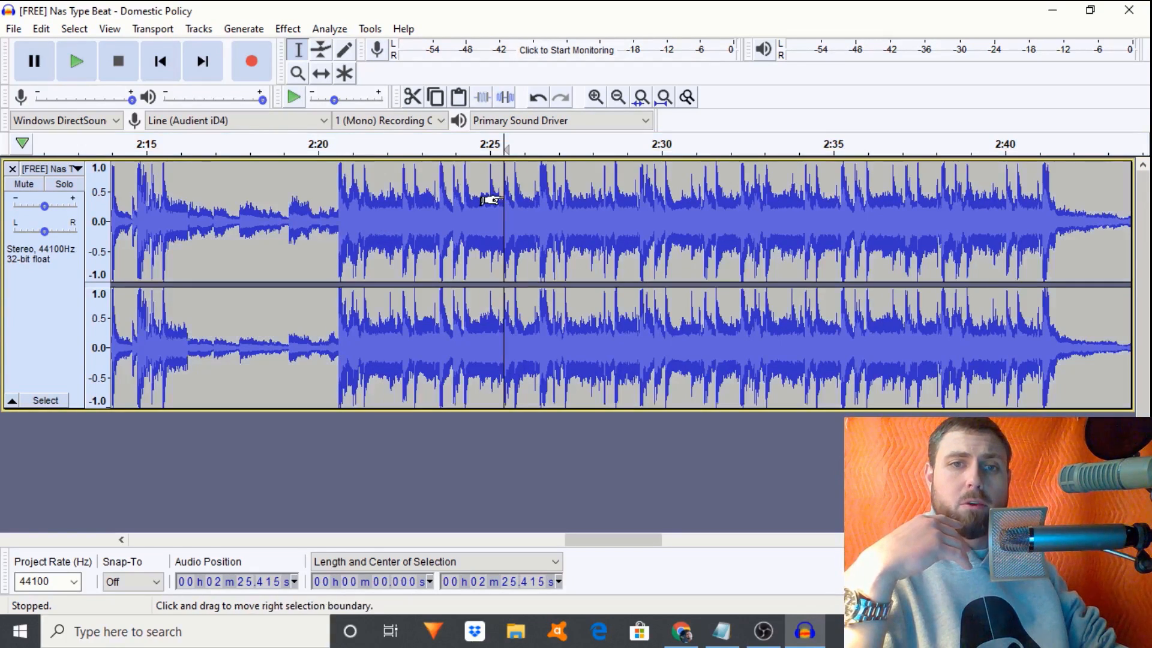
key("ctrl+a")
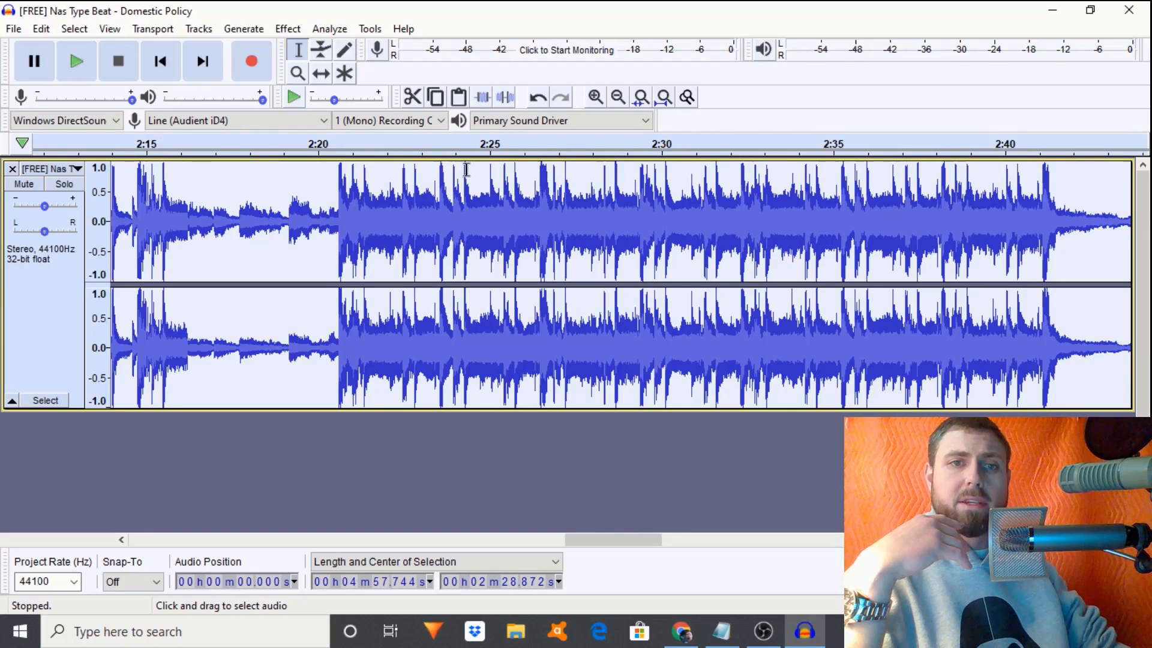
left_click(290, 29)
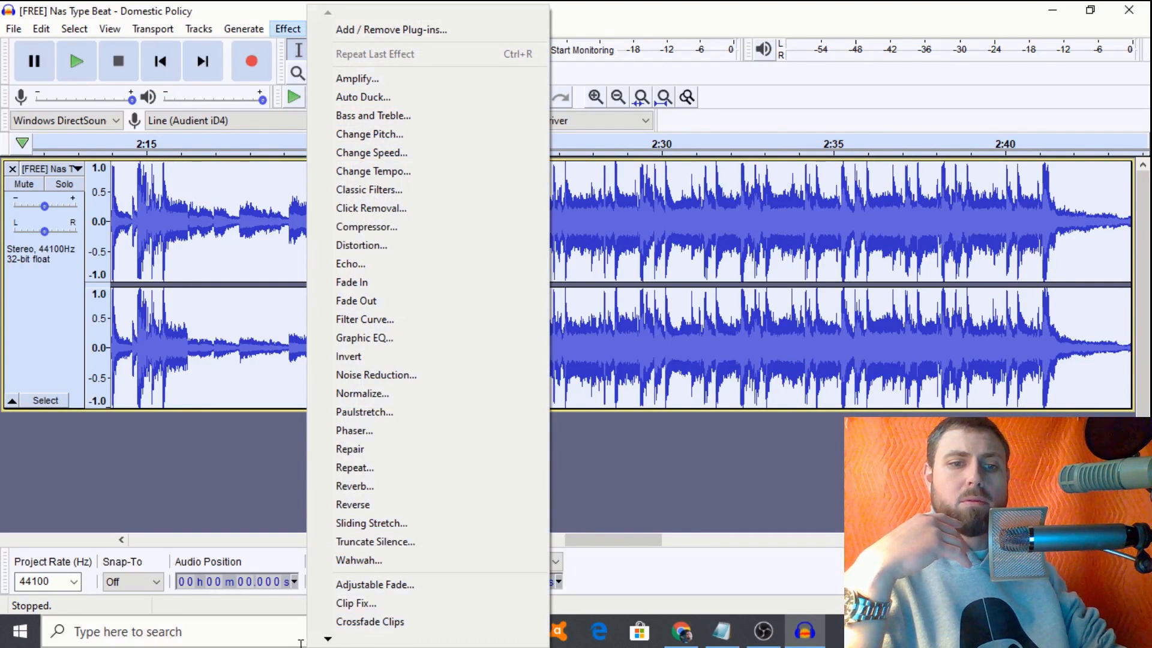
mouse_move(327, 641)
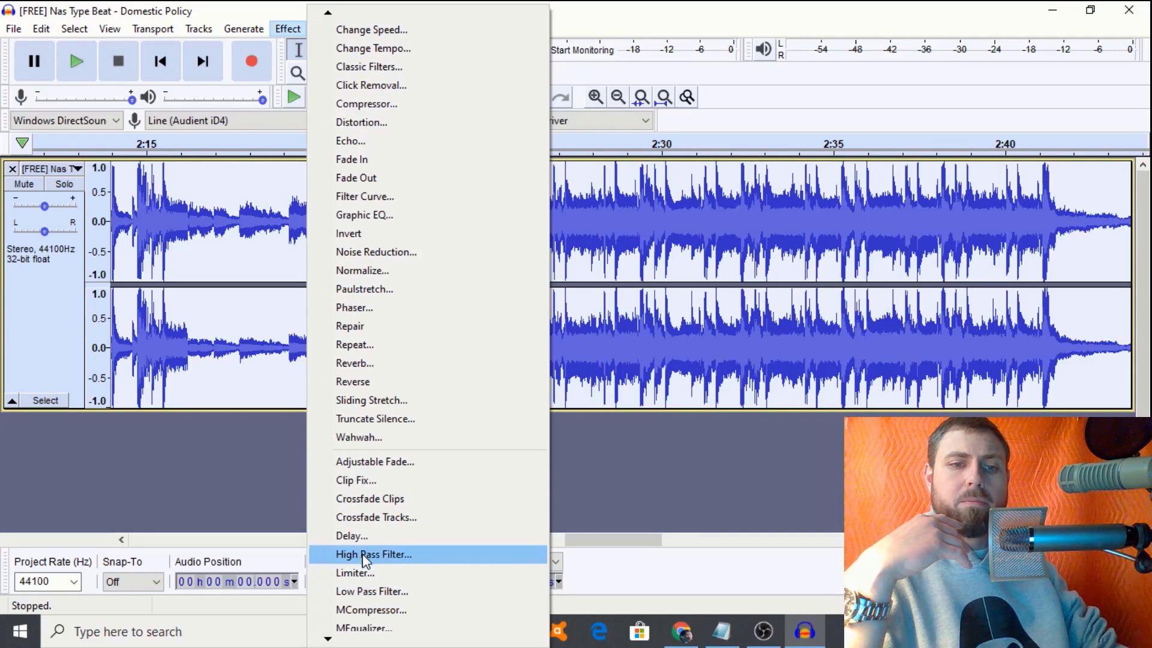
left_click(362, 571)
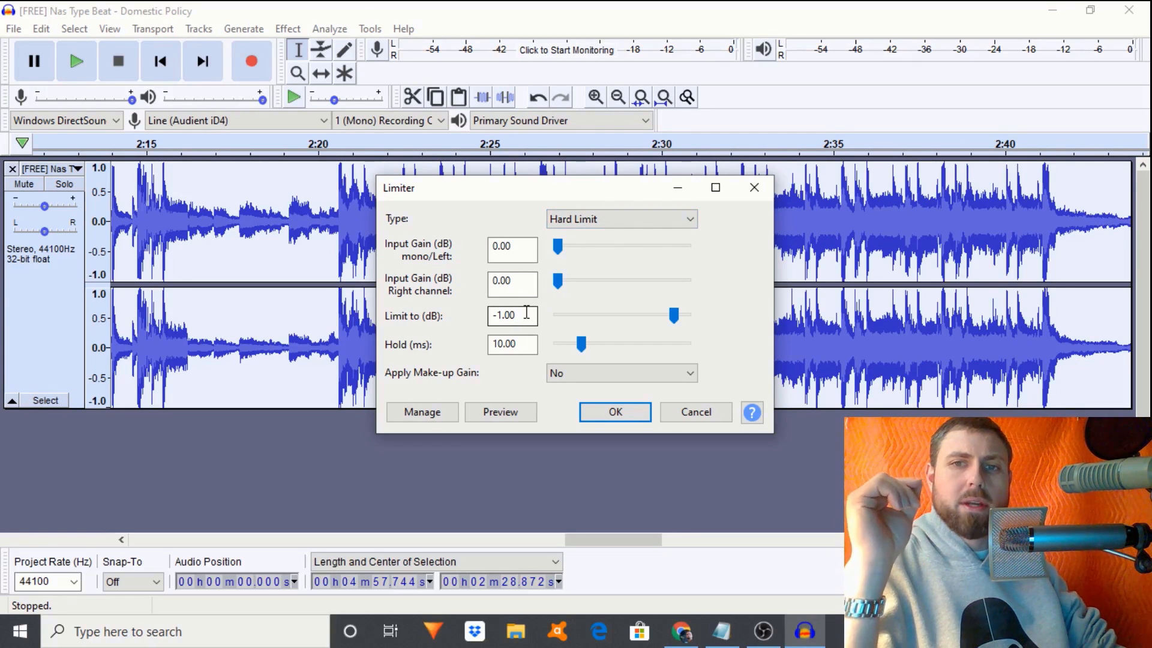
left_click(609, 412)
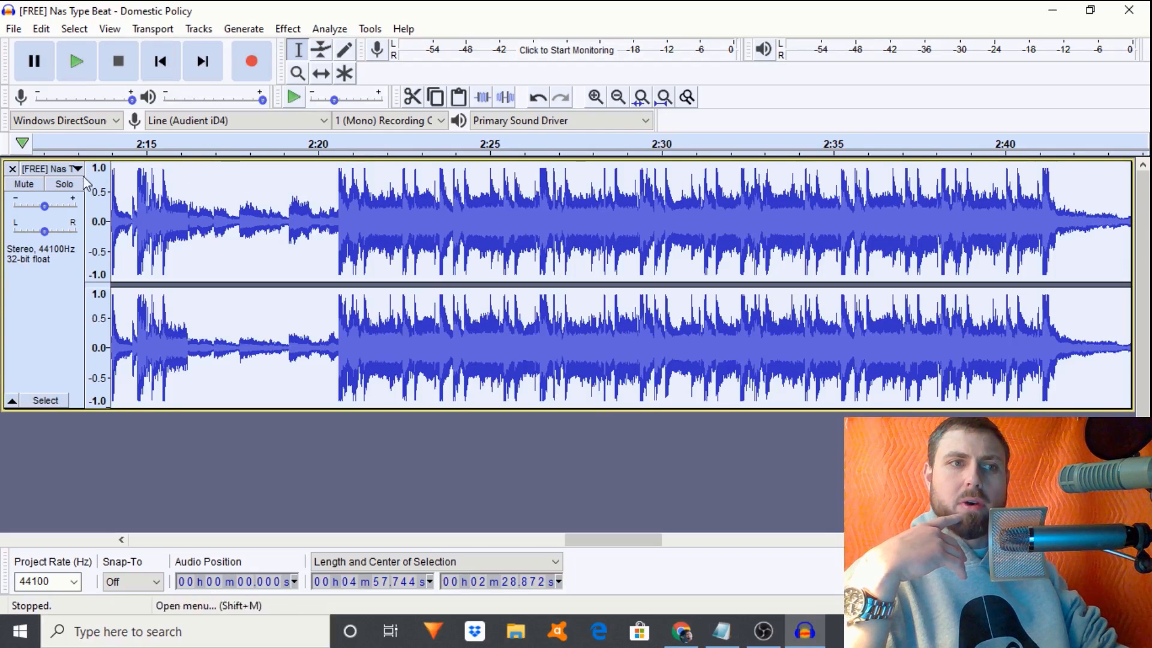
left_click(24, 187)
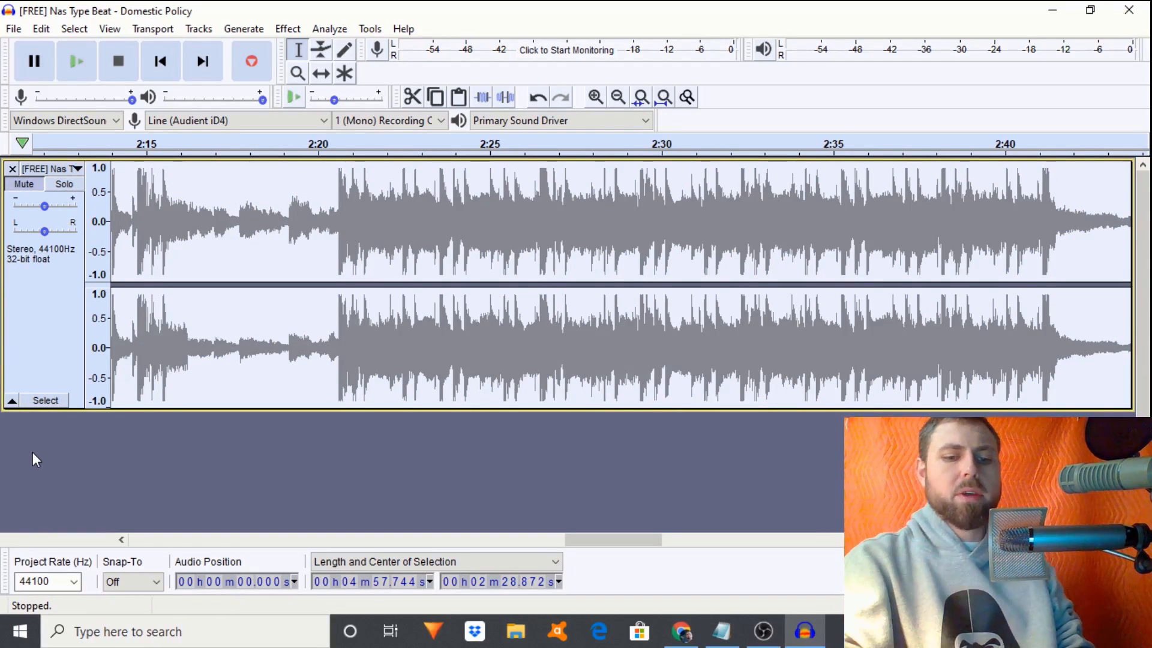
- Add a new mono track below the beat, toggling the beat's mute off and back on
key("ctrl+shift+n")
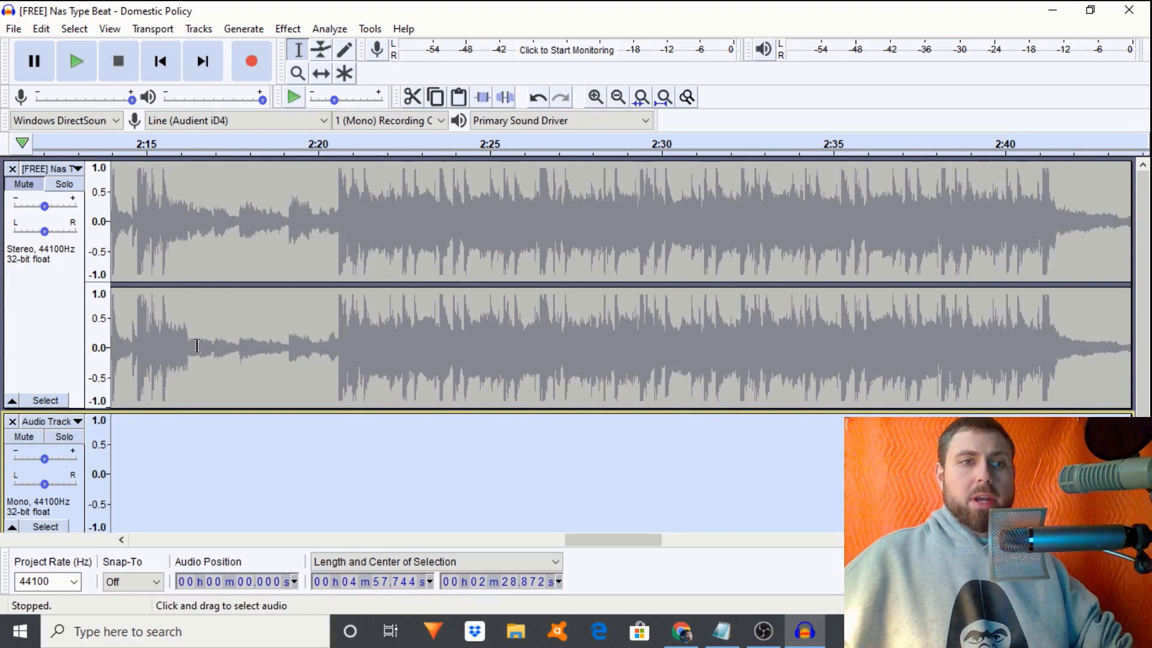
left_click(10, 188)
left_click(10, 188)
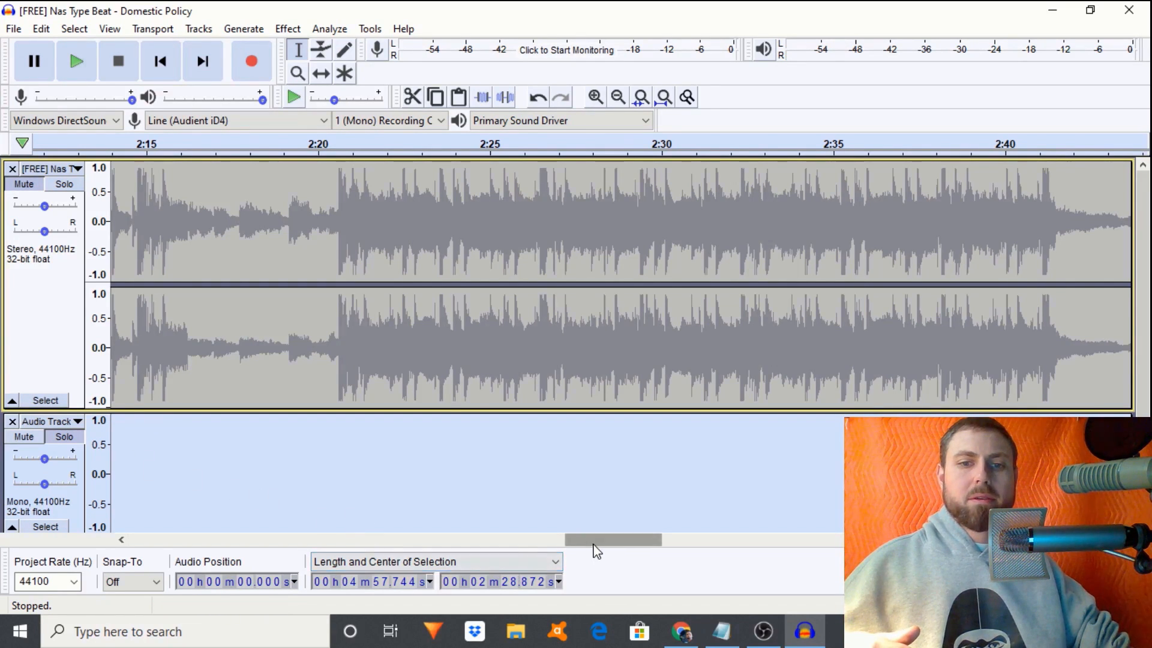
- Locate the 11.7-second point and zoom to the beat's first 30 seconds
left_click_drag(584, 540, 176, 524)
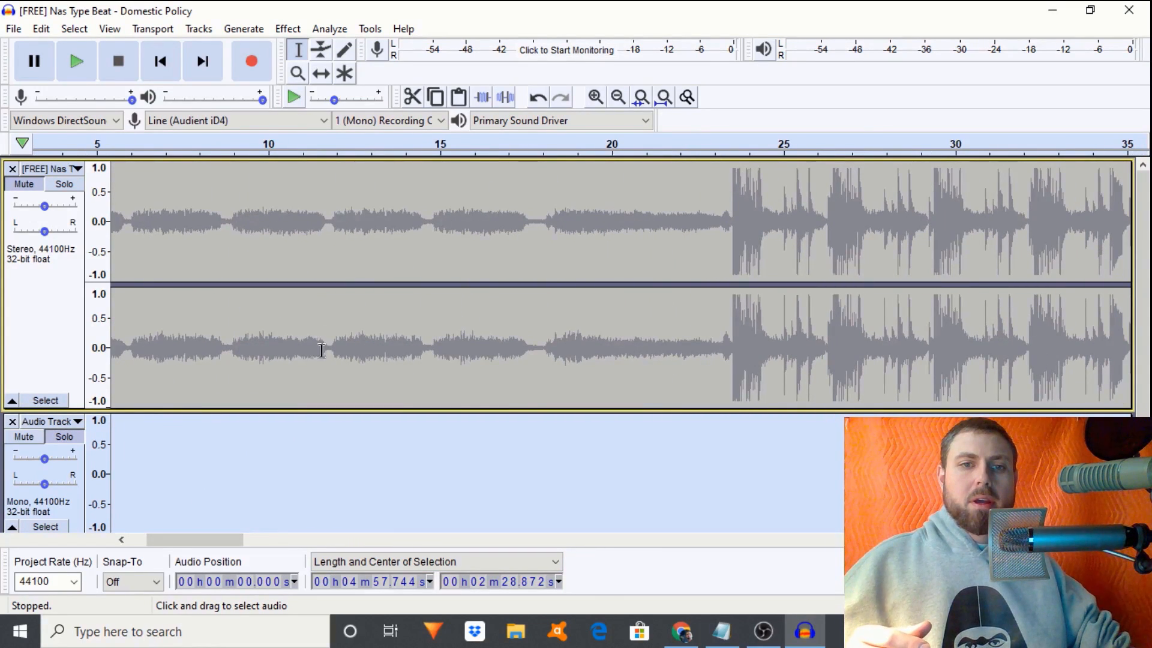
left_click(327, 380)
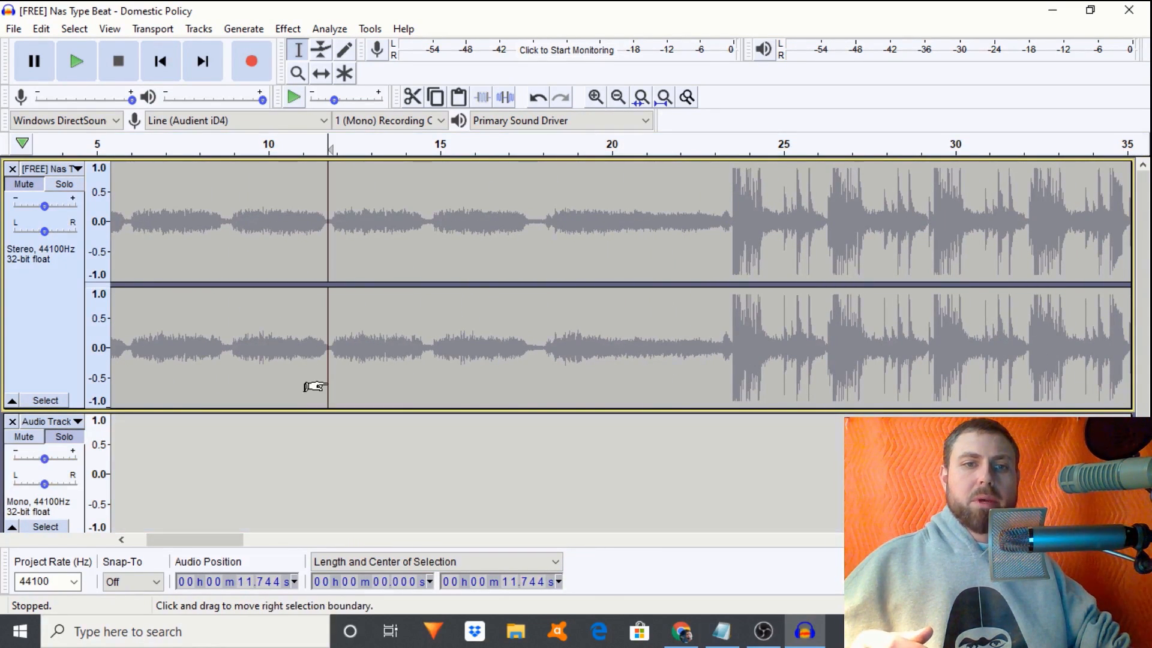
left_click(594, 99)
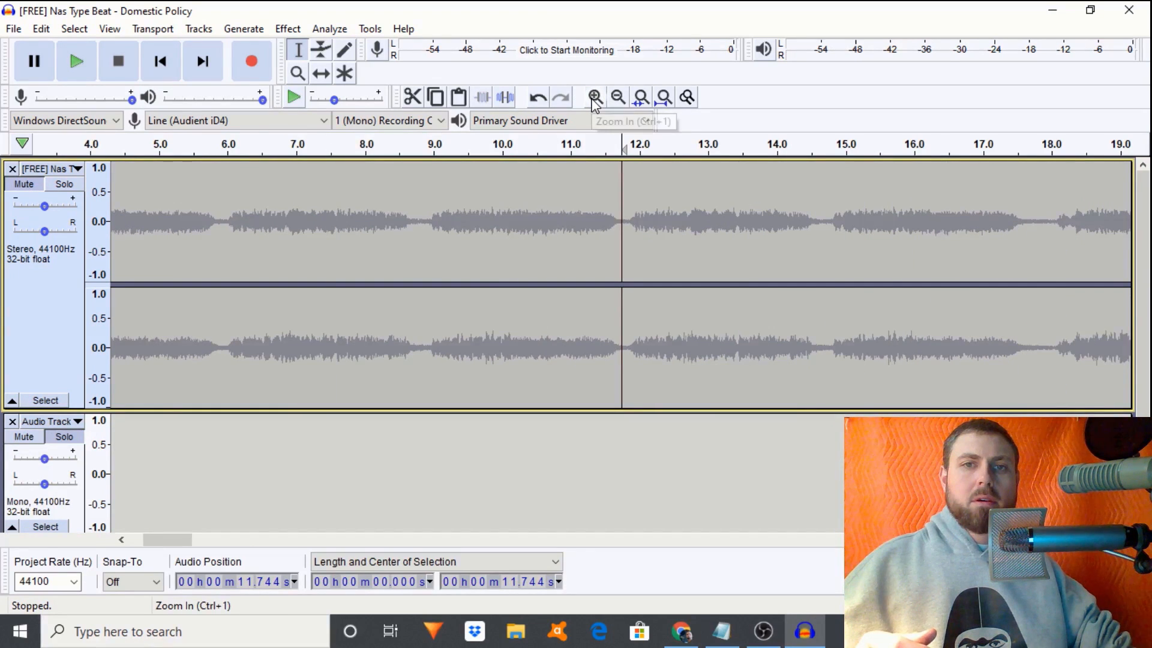
left_click(617, 99)
left_click(618, 99)
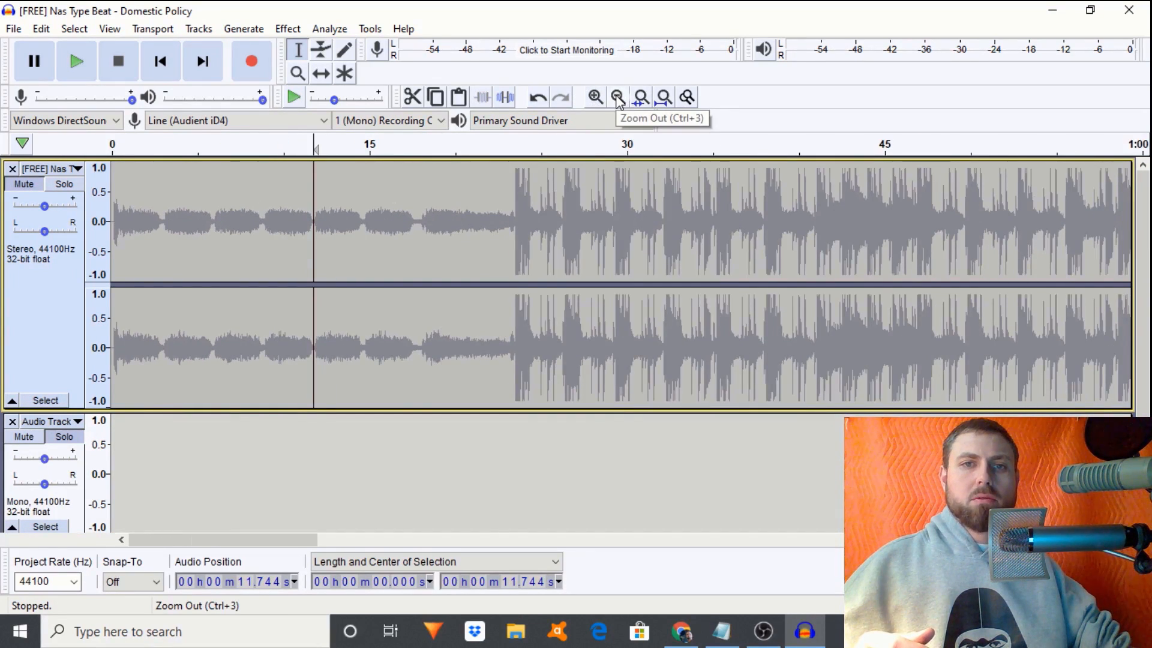
left_click(618, 99)
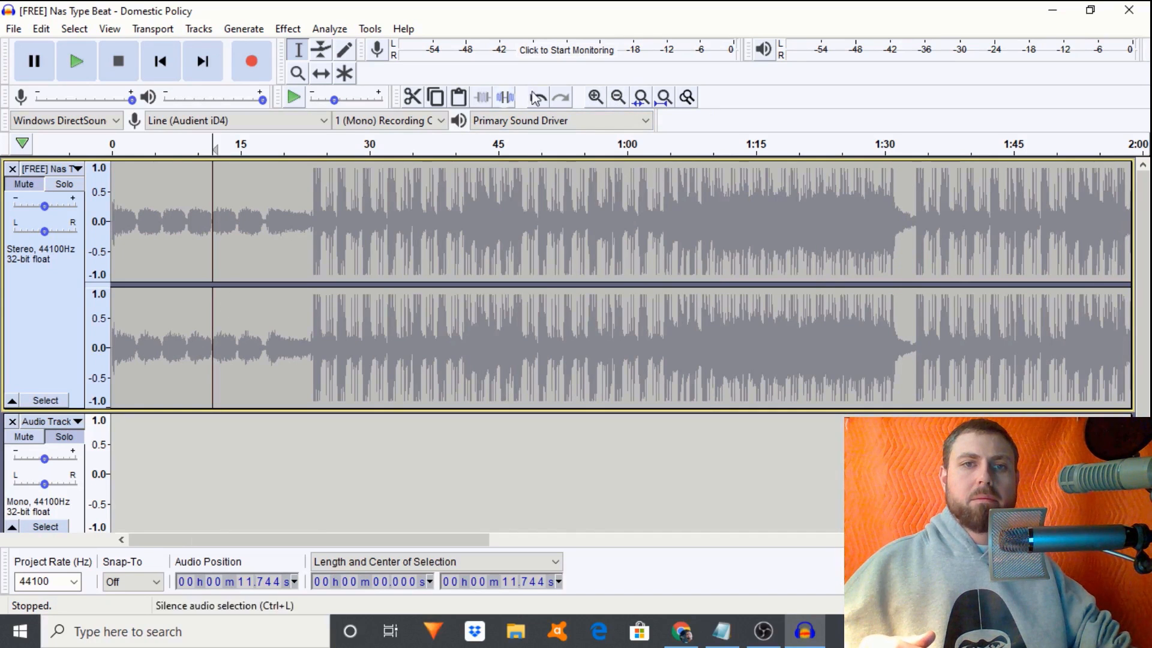
left_click(596, 97)
left_click(595, 98)
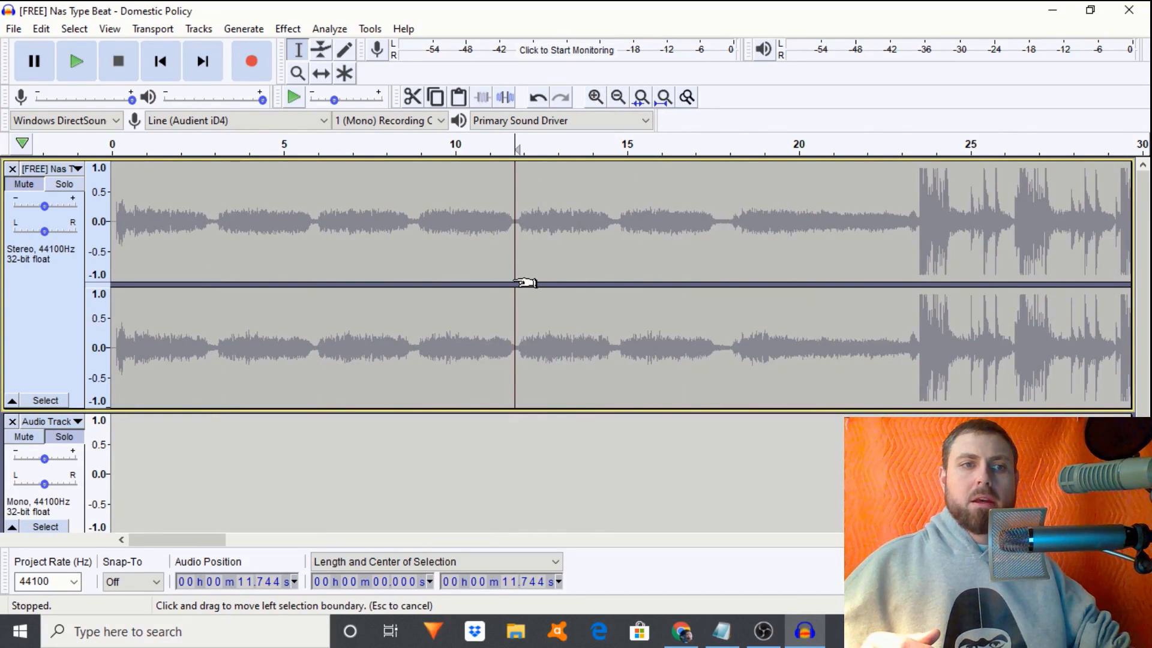
- Delete the audio from about 6.9 to 11.7 s and select the beat's first 0.637 s
left_click_drag(515, 280, 70, 258)
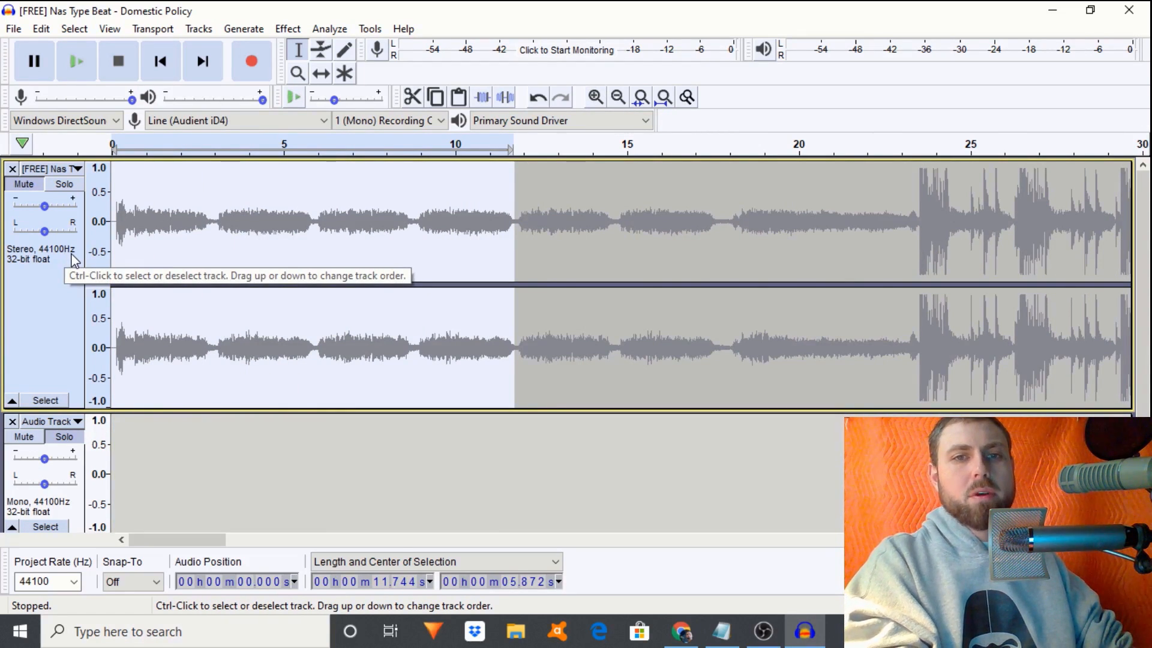
key("Delete")
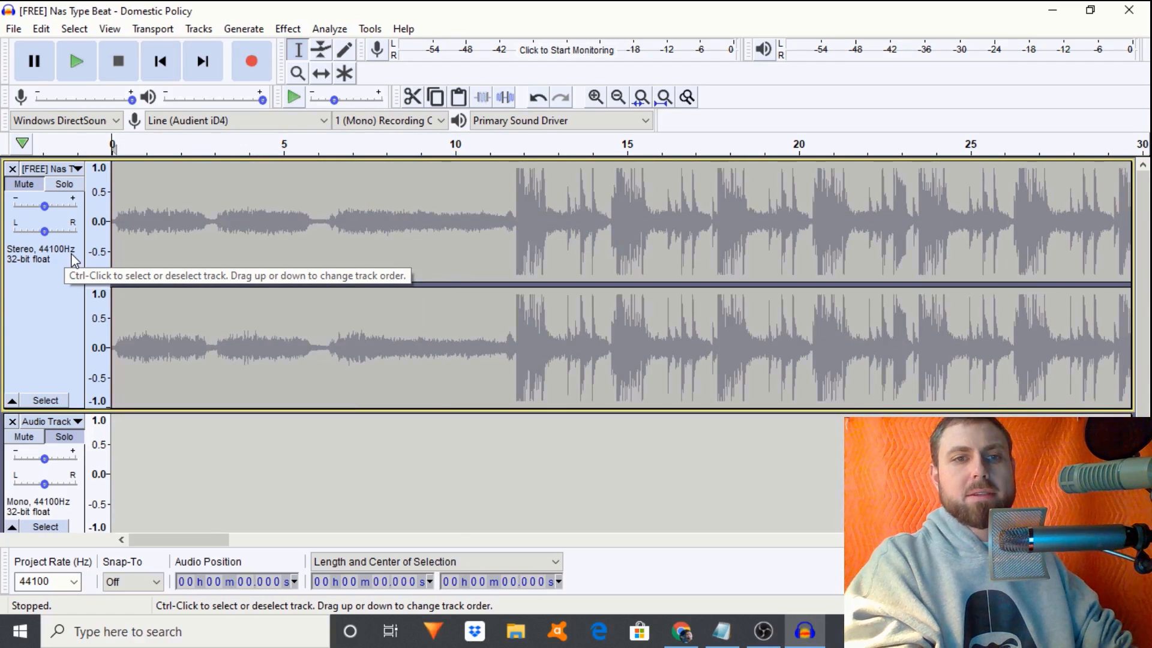
left_click_drag(131, 232, 82, 232)
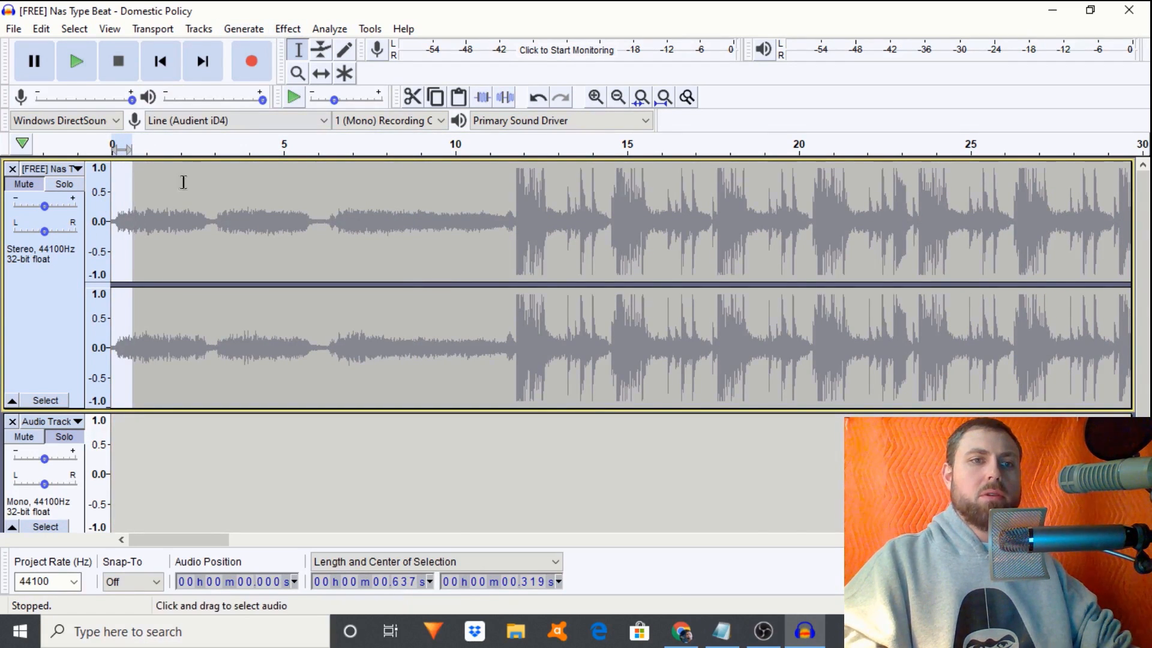
- Fade in the beat's opening fraction of a second, then move the cursor back to the start in the empty track
left_click(286, 29)
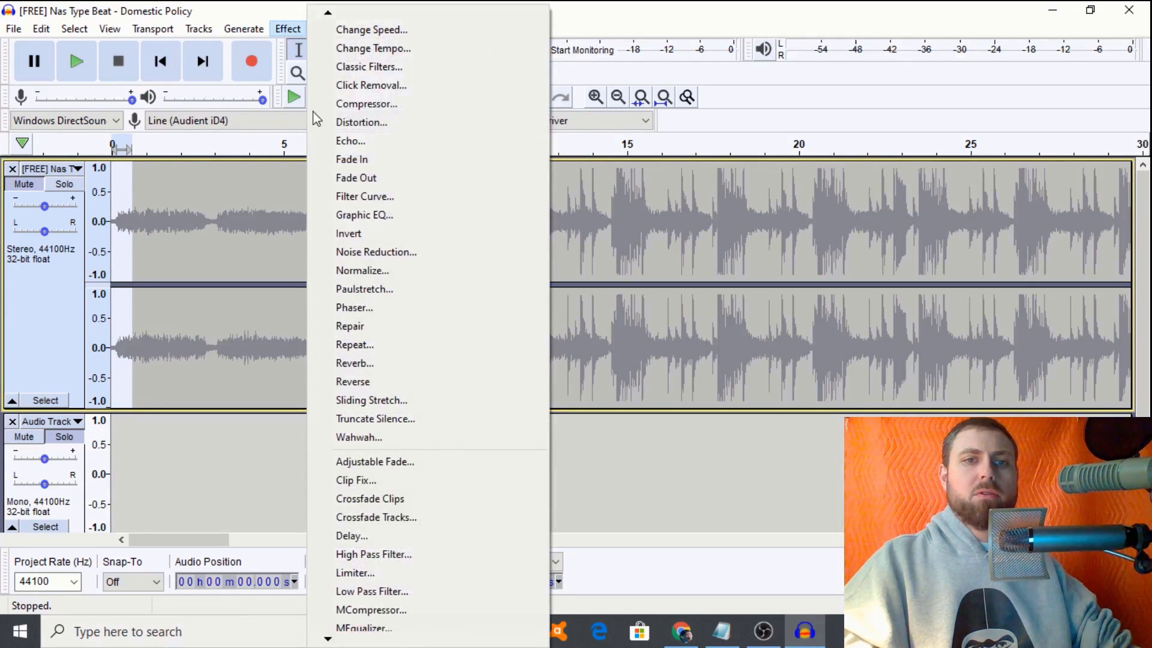
left_click(380, 166)
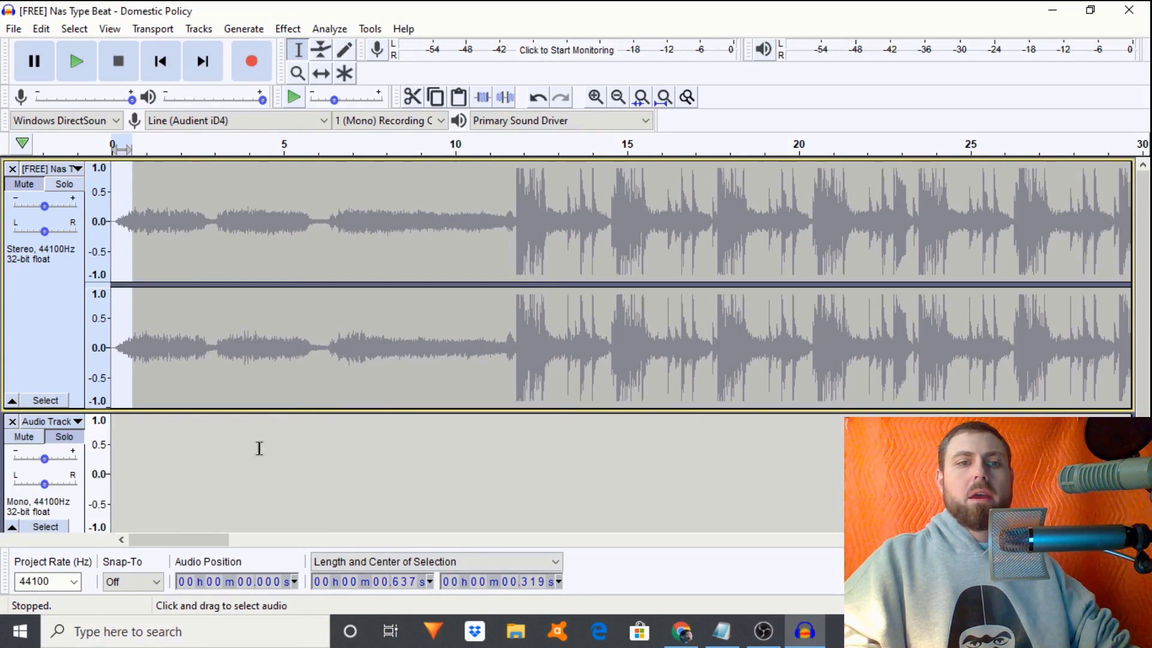
left_click(216, 447)
key("Home")
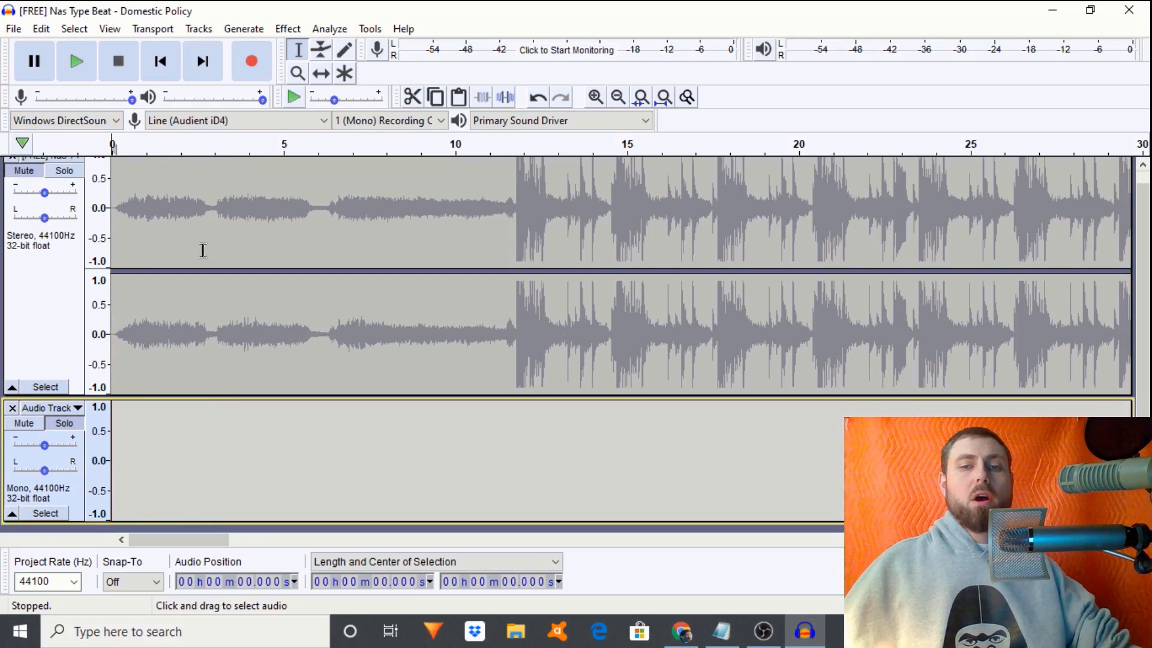
- Lower the beat track's gain to -8 dB and unmute it
left_click(46, 196)
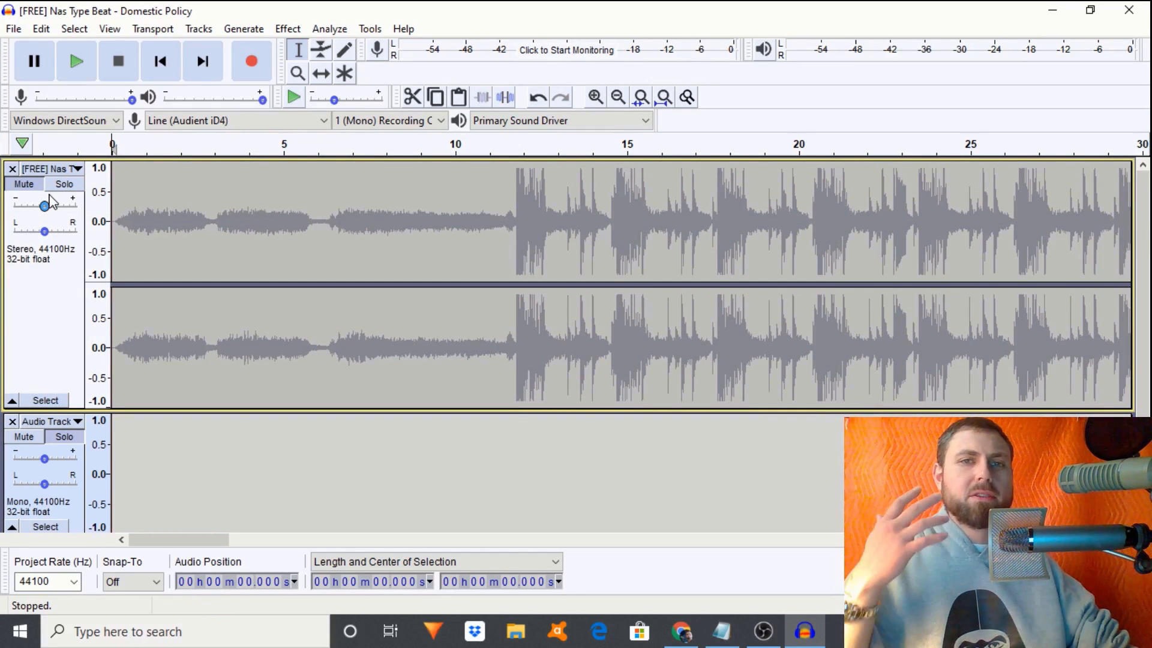
left_click_drag(44, 206, 35, 207)
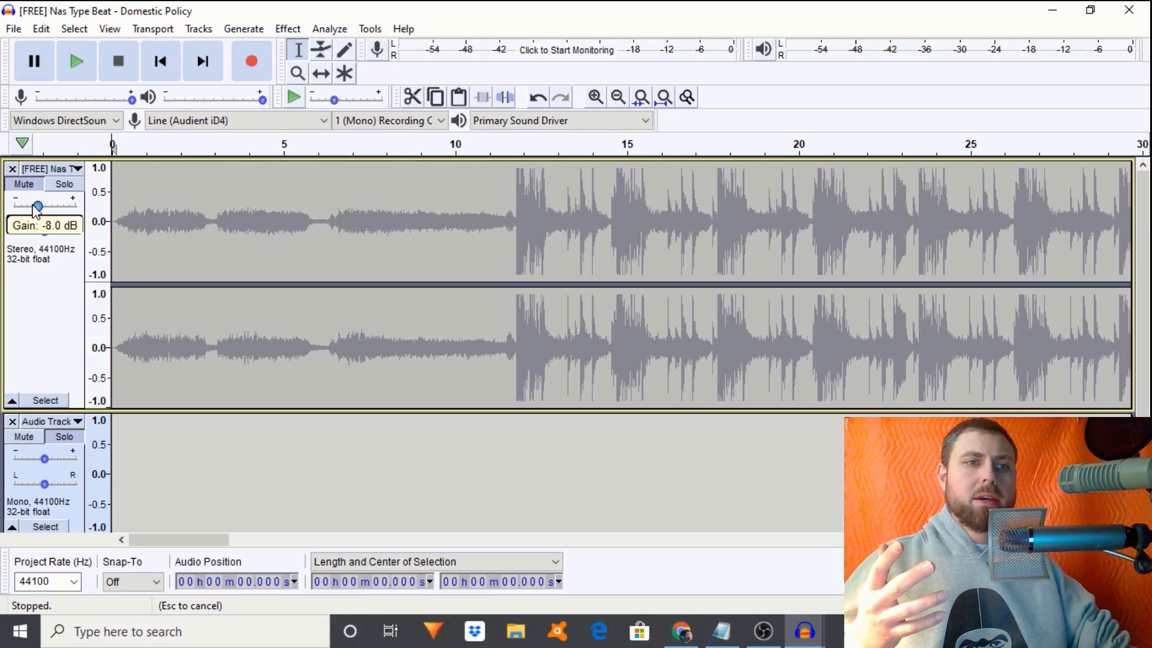
left_click_drag(36, 206, 37, 206)
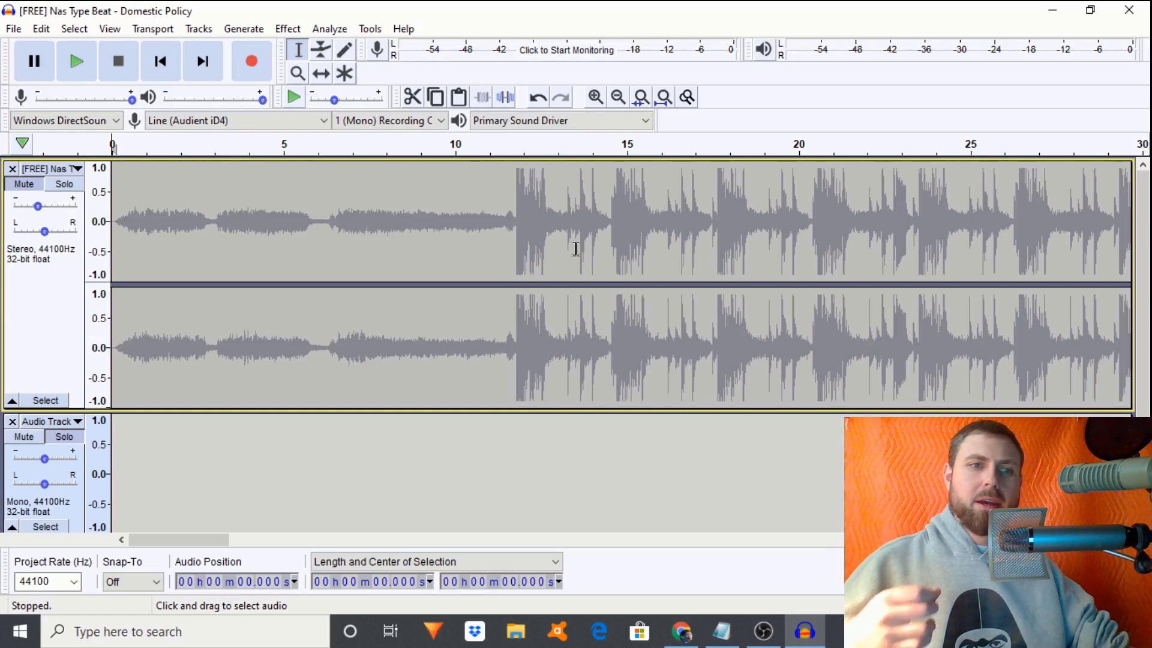
left_click(25, 188)
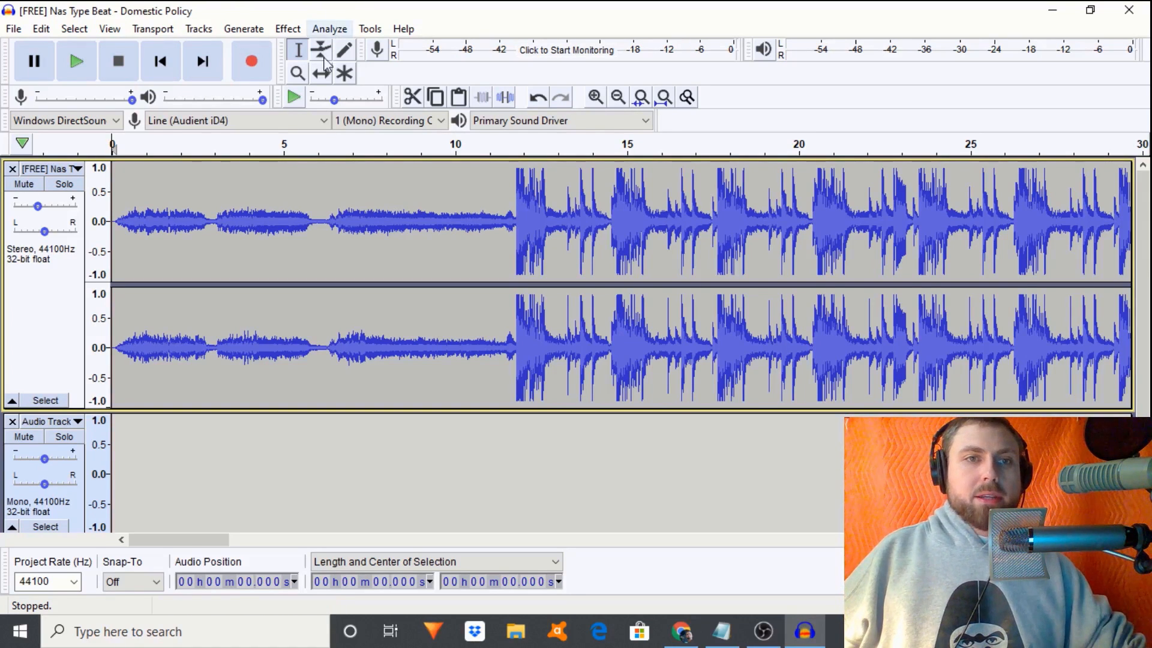
- Record a vocal take into the mono track over the beat, running to about 2:41
left_click(240, 60)
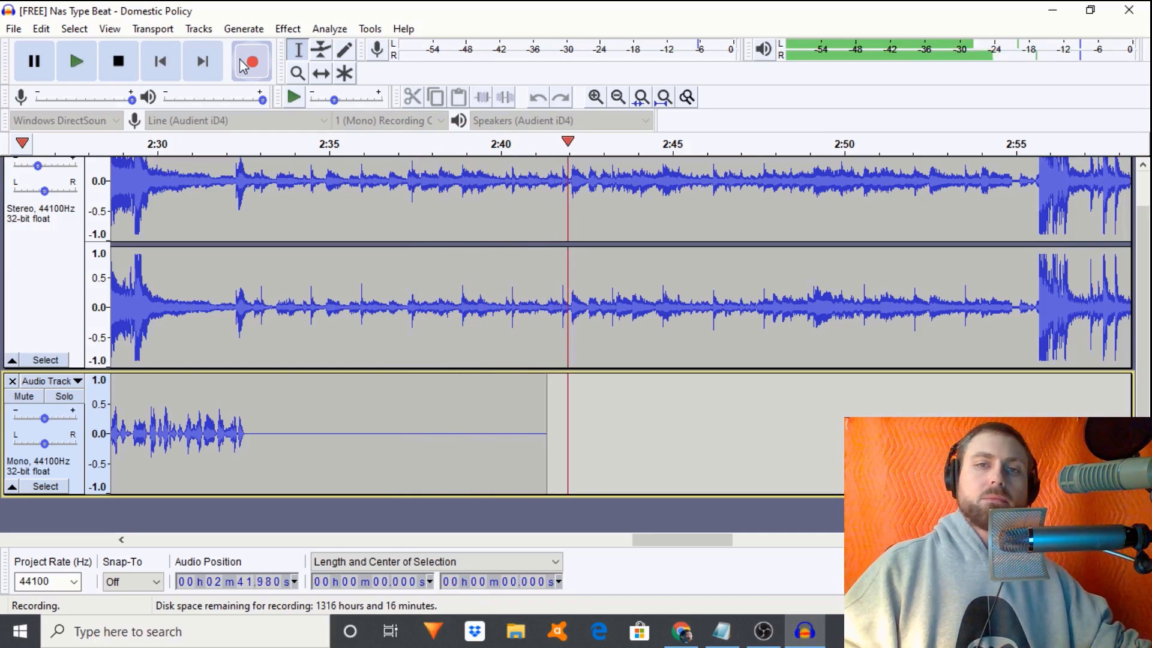
- Stop recording, zoom in around 11 seconds, and play the vocals from near 11.3 s
key("space")
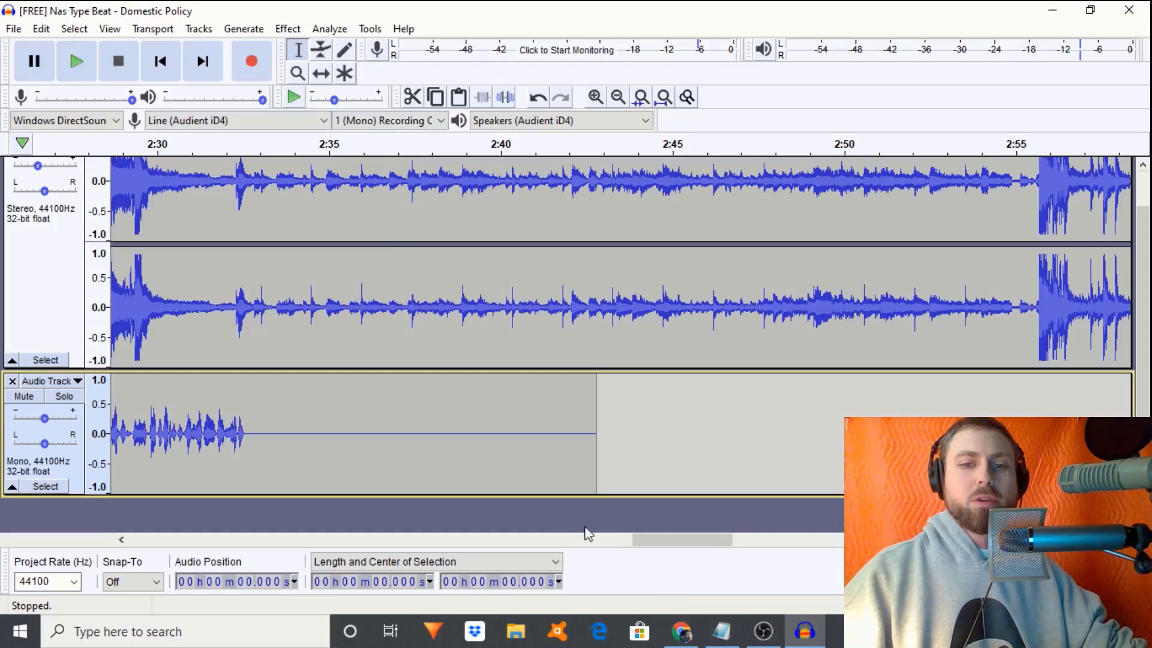
left_click_drag(699, 549, 212, 551)
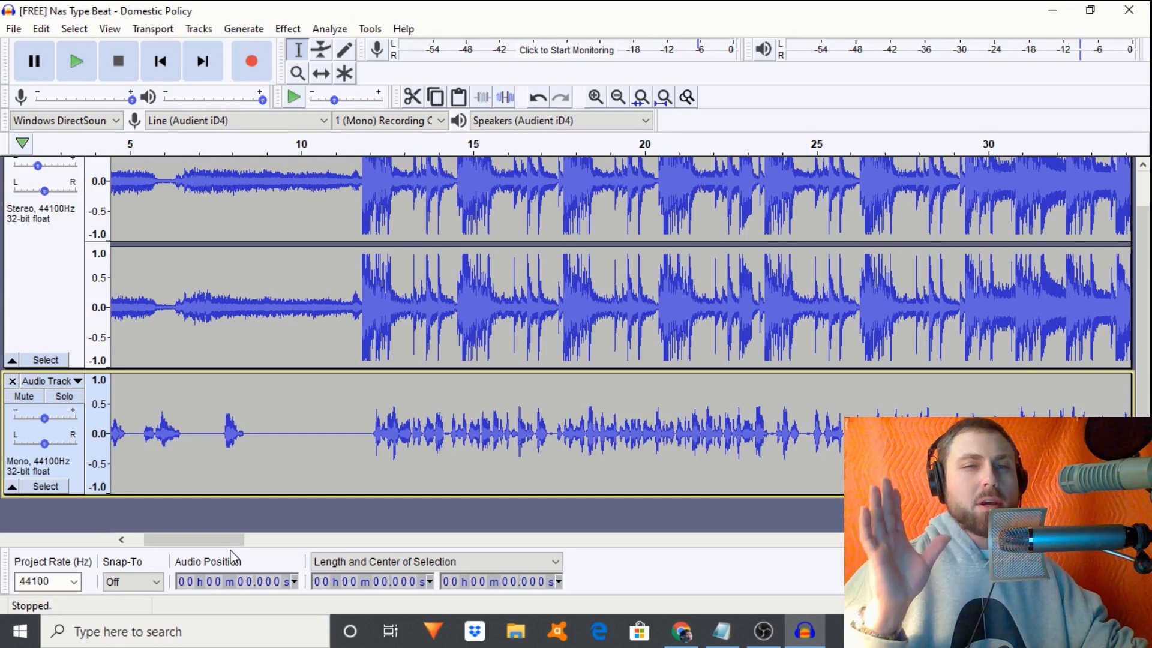
left_click(346, 456)
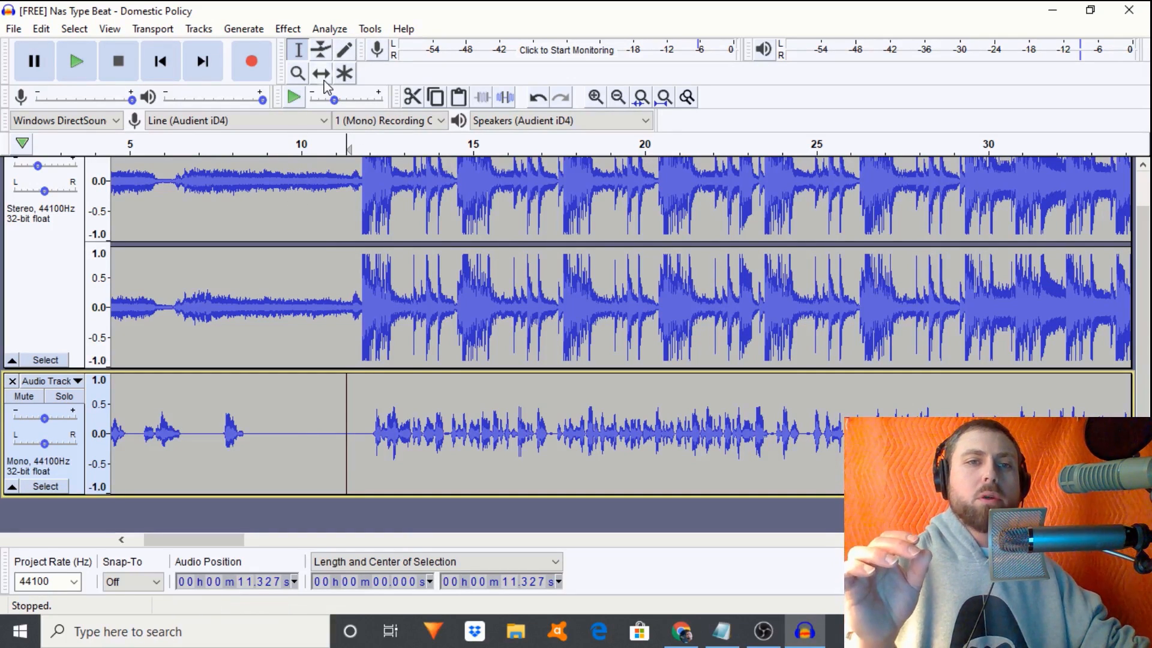
left_click(587, 101)
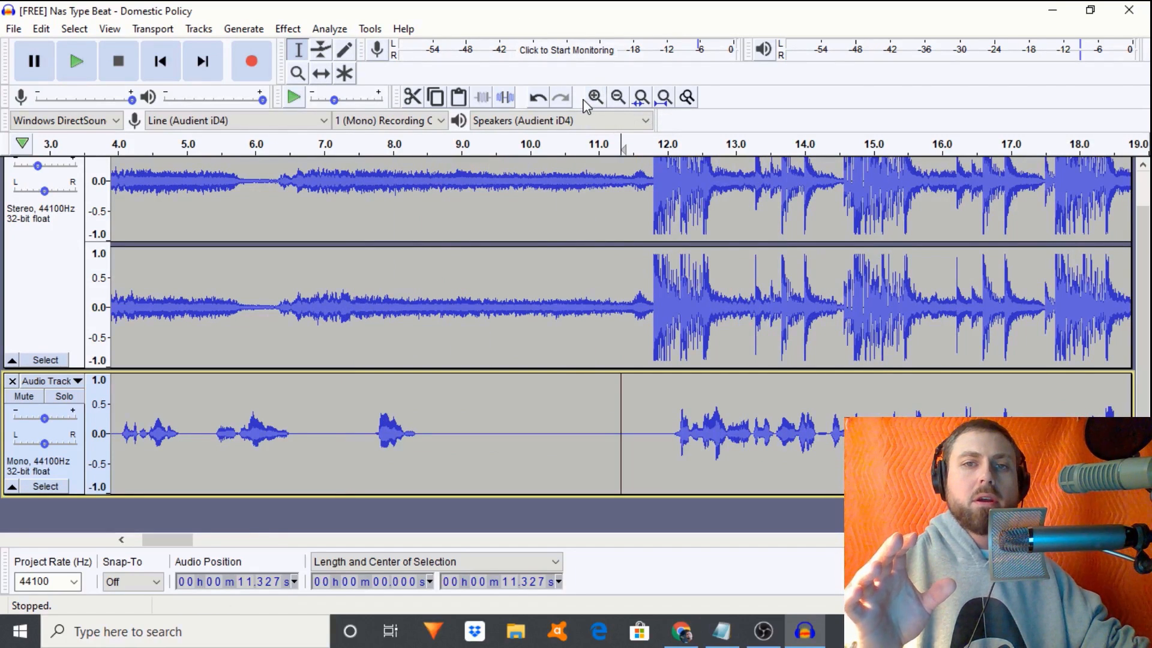
left_click(594, 97)
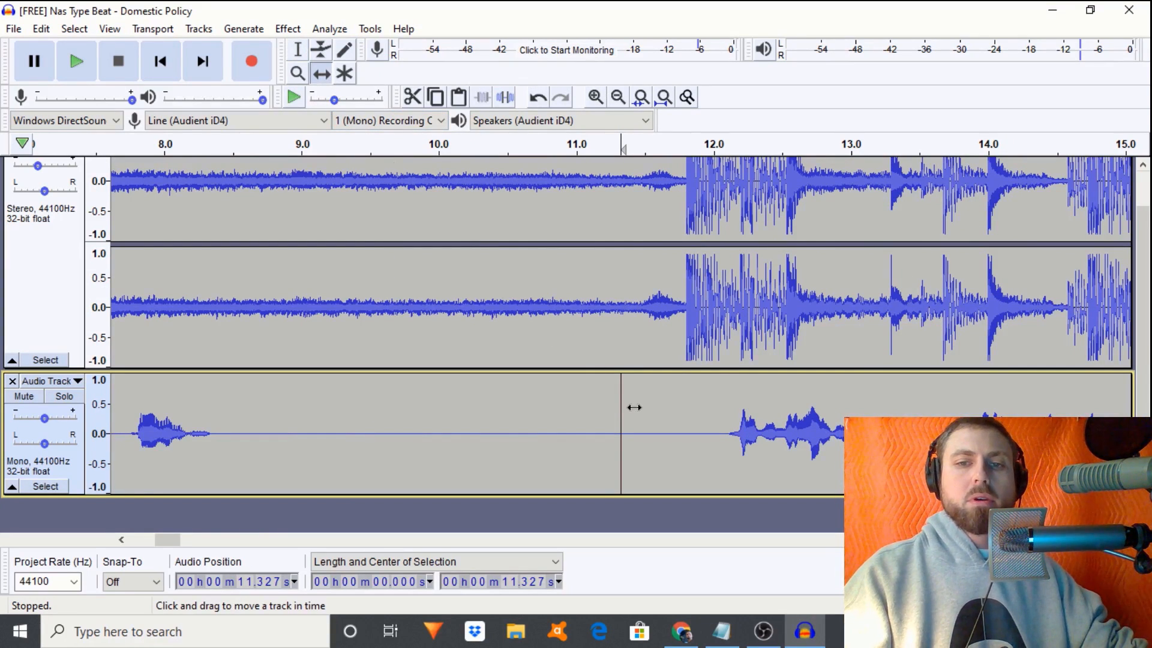
key("space")
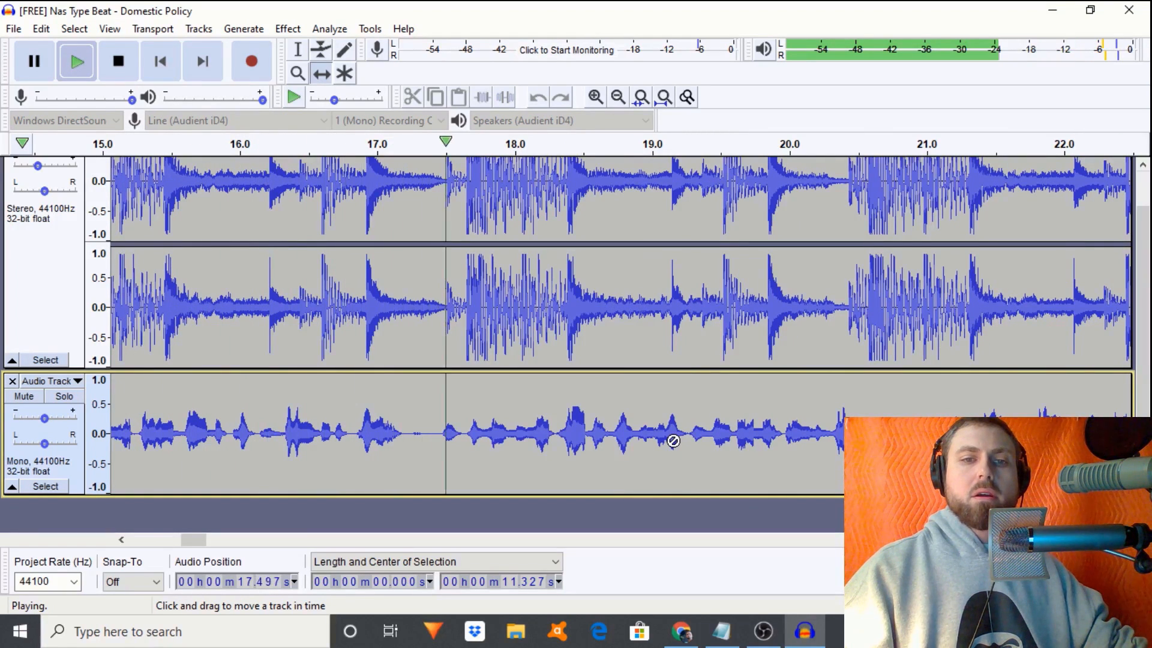
key("space")
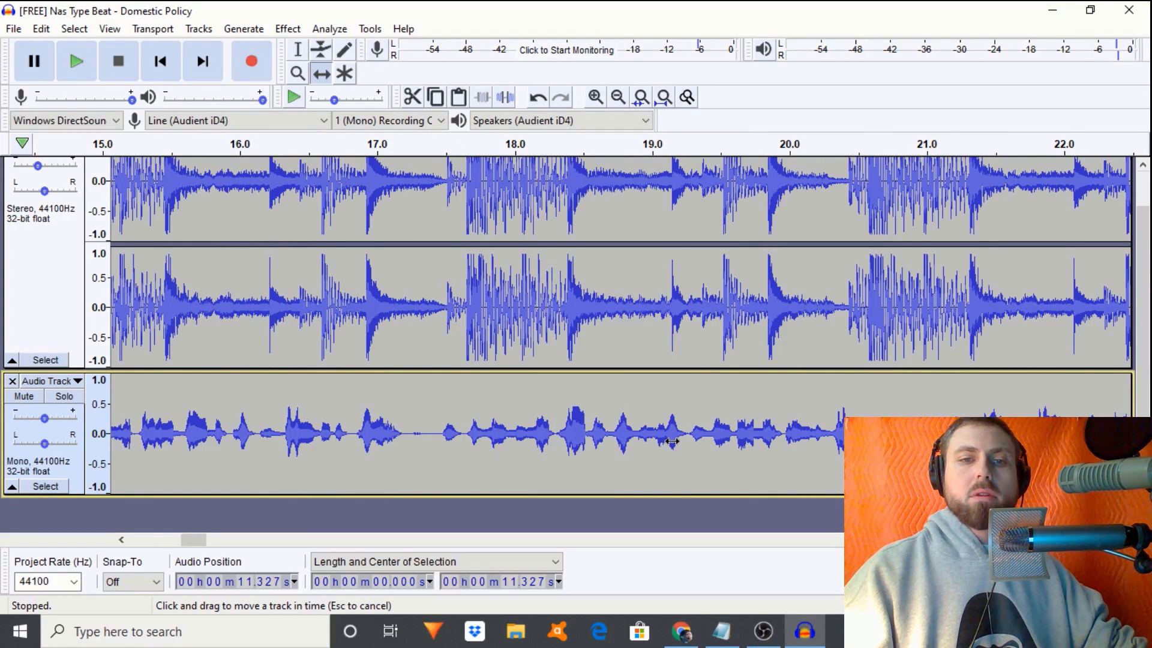
- Shift the vocal take slightly earlier to line up with the beat, then replay to check timing
left_click_drag(669, 441, 667, 441)
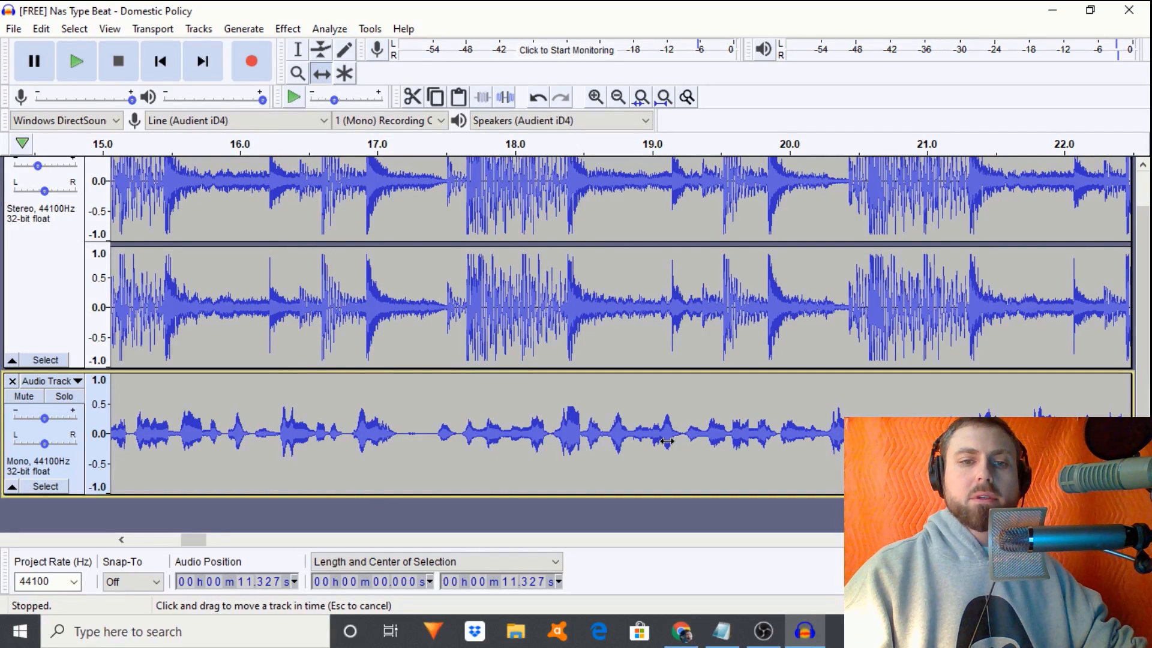
left_click_drag(667, 441, 664, 441)
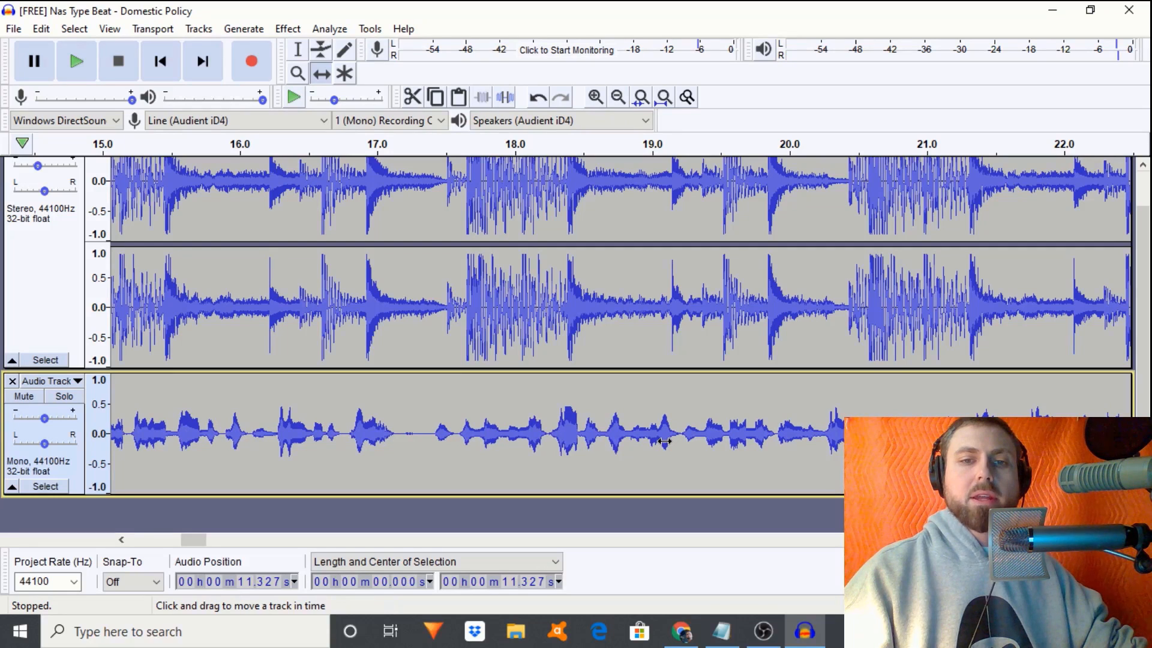
key("space")
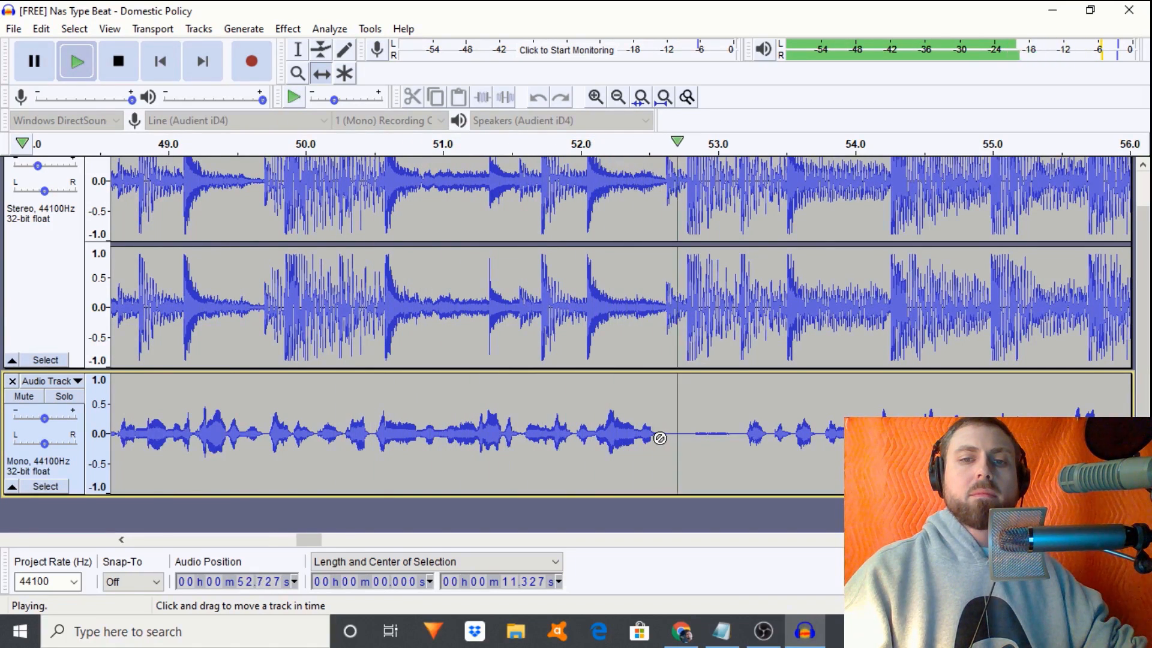
key("space")
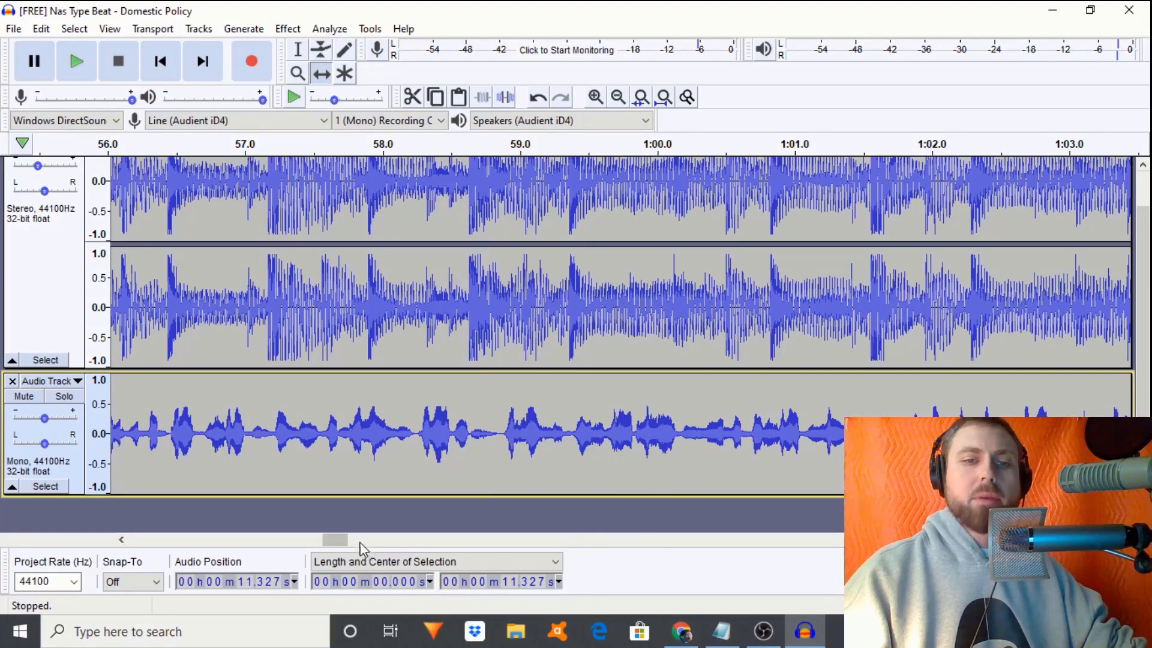
left_click_drag(346, 540, 181, 517)
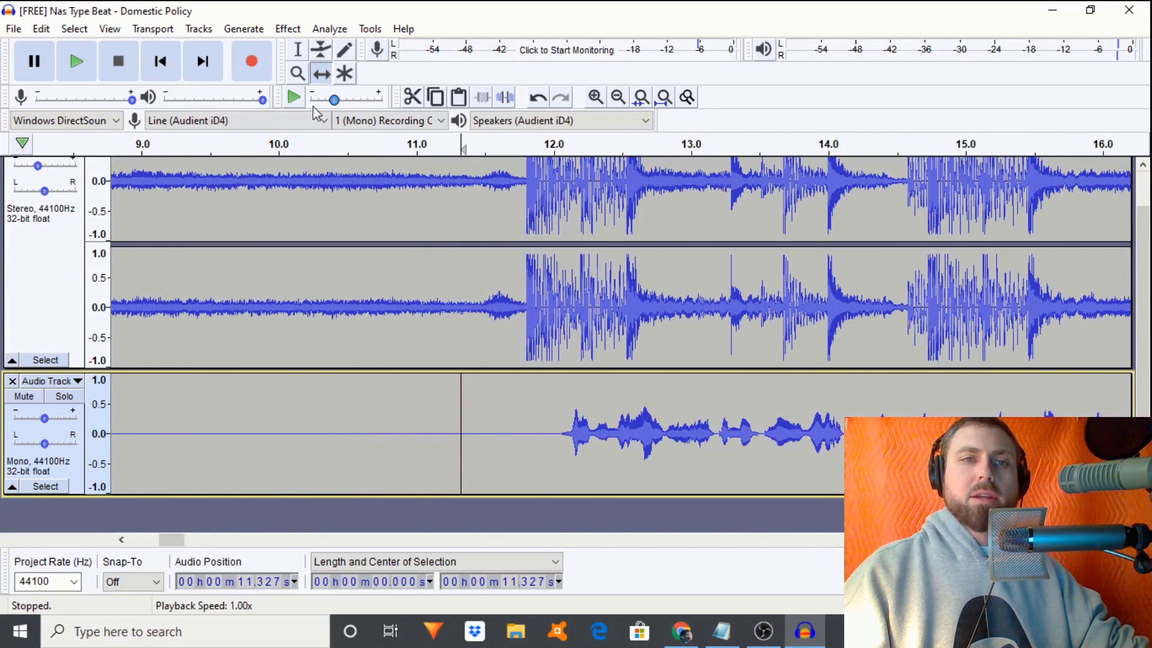
- Select the whole vocal recording, zoom out to show 0–30 s, and add a new audio track
left_click(297, 50)
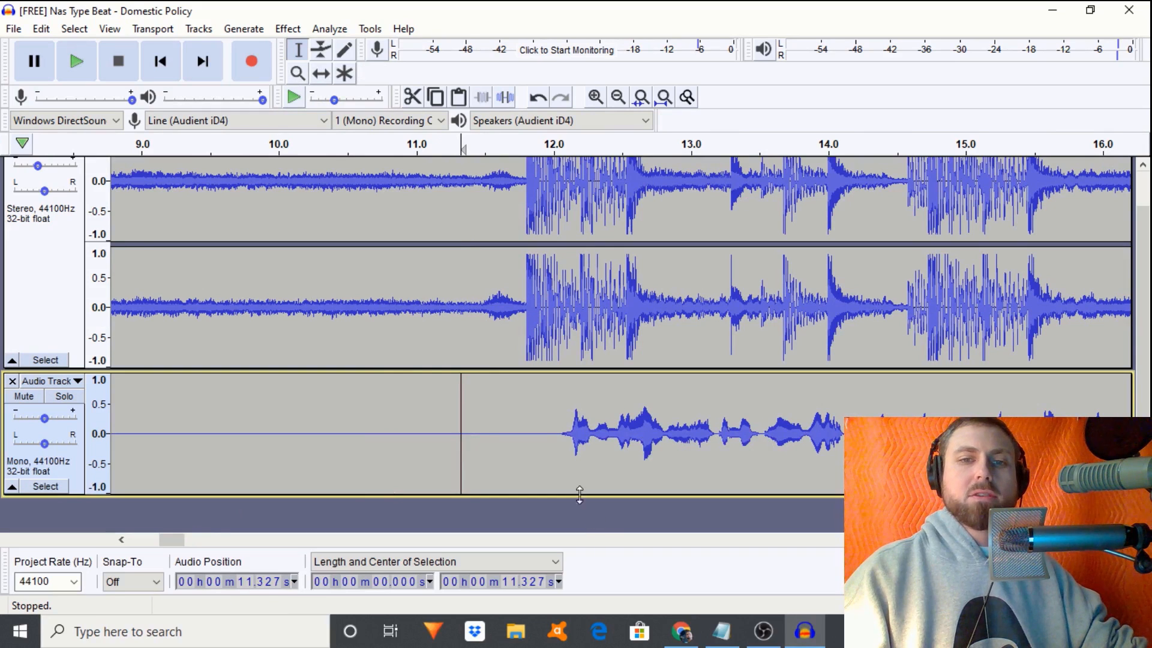
double_click(541, 444)
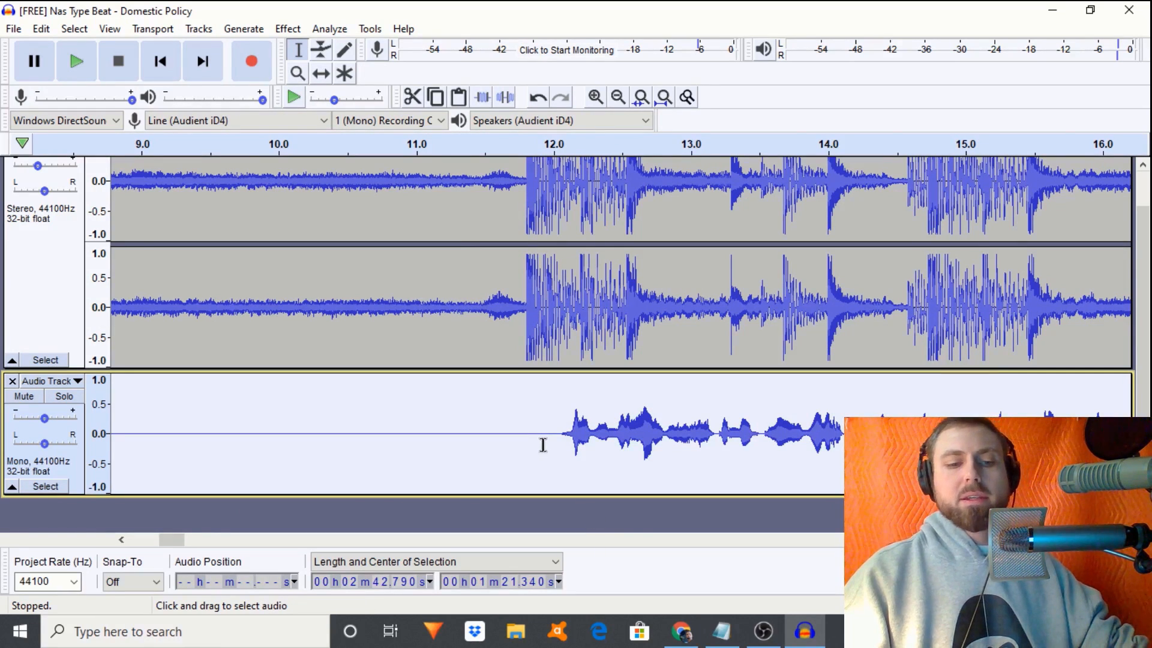
left_click(618, 97)
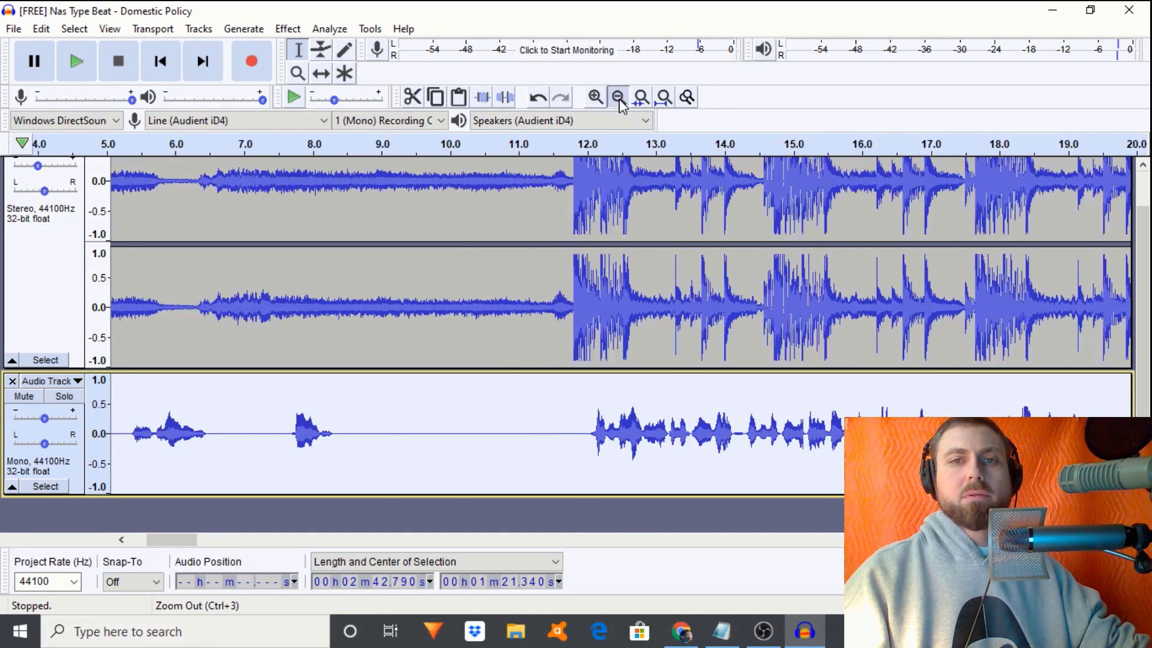
left_click(618, 98)
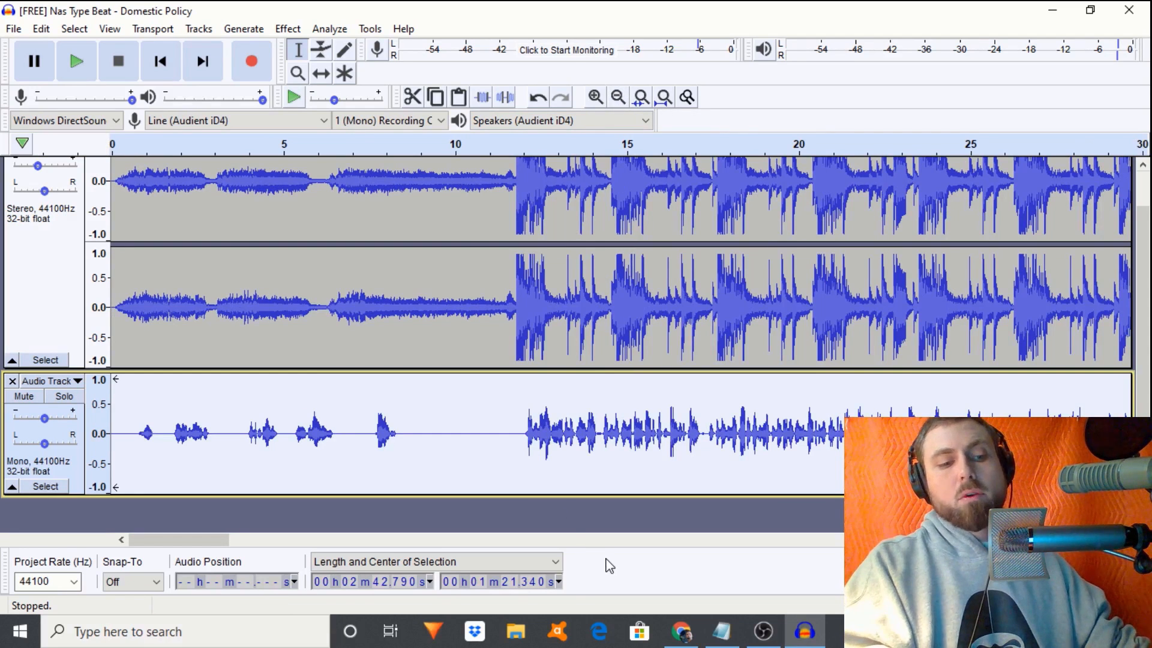
key("ctrl+shift+n")
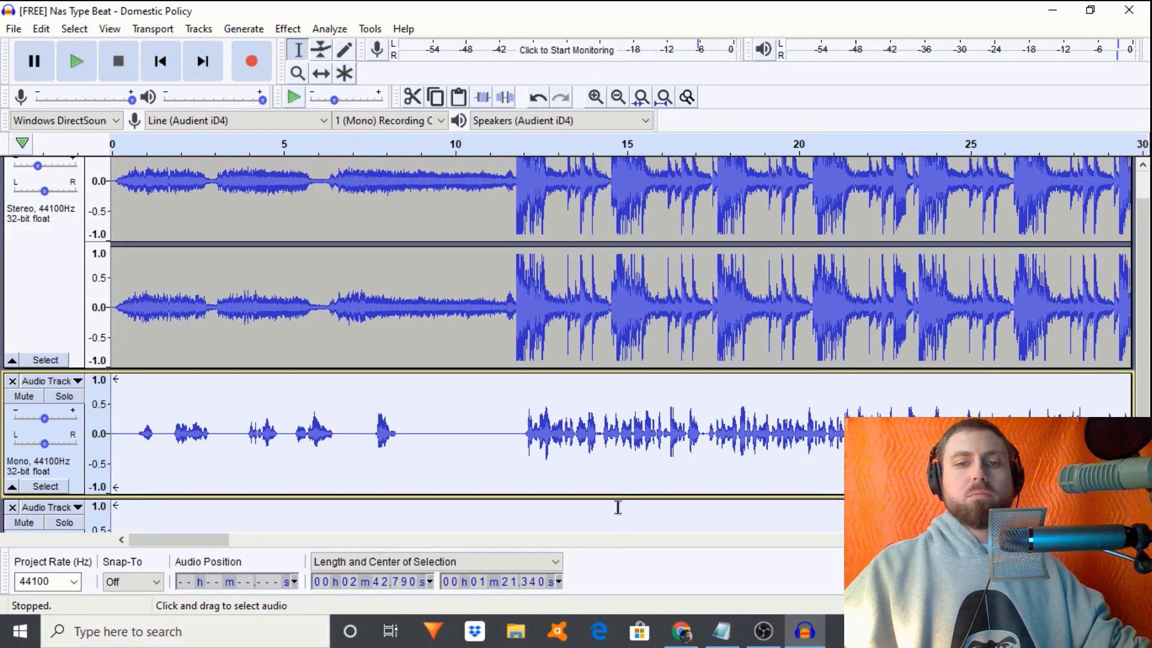
scroll(615, 486, "down", 3)
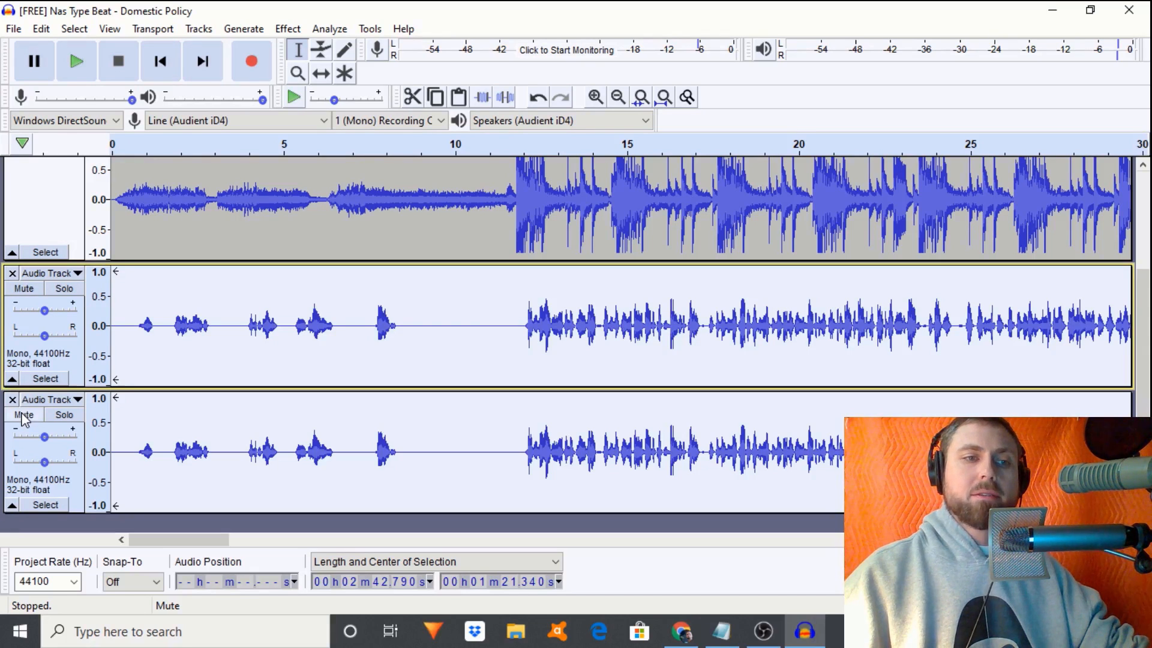
- Mute the bottom vocal copy, move it to the top of the project, and select it
left_click(25, 419)
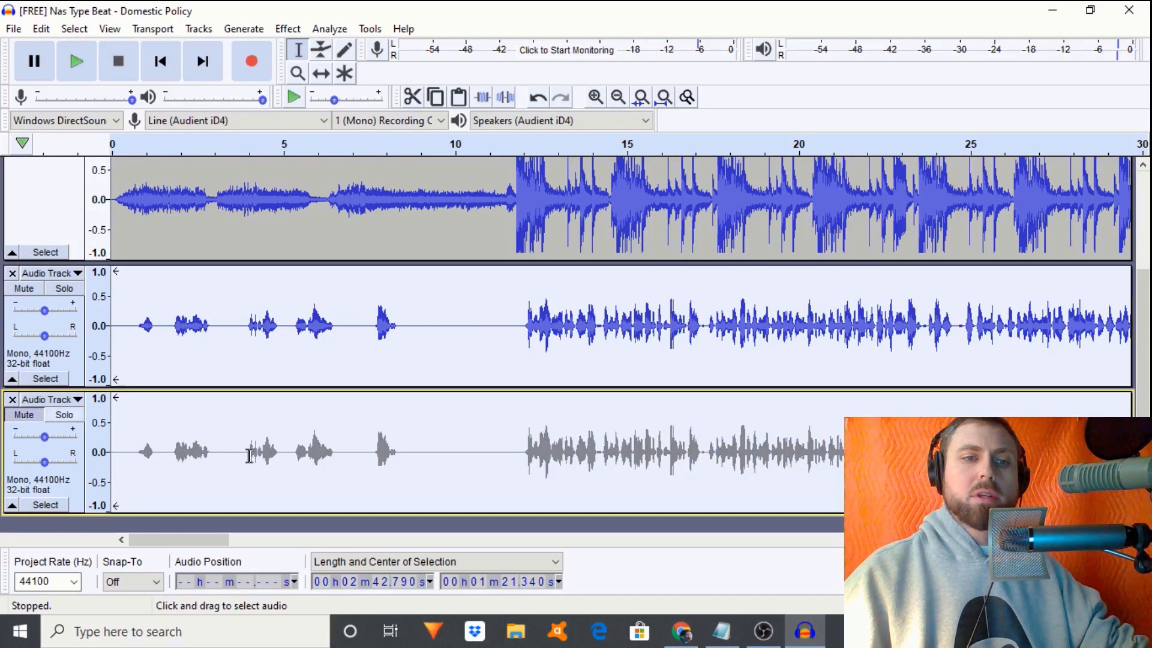
left_click_drag(249, 456, 245, 455)
left_click(172, 449)
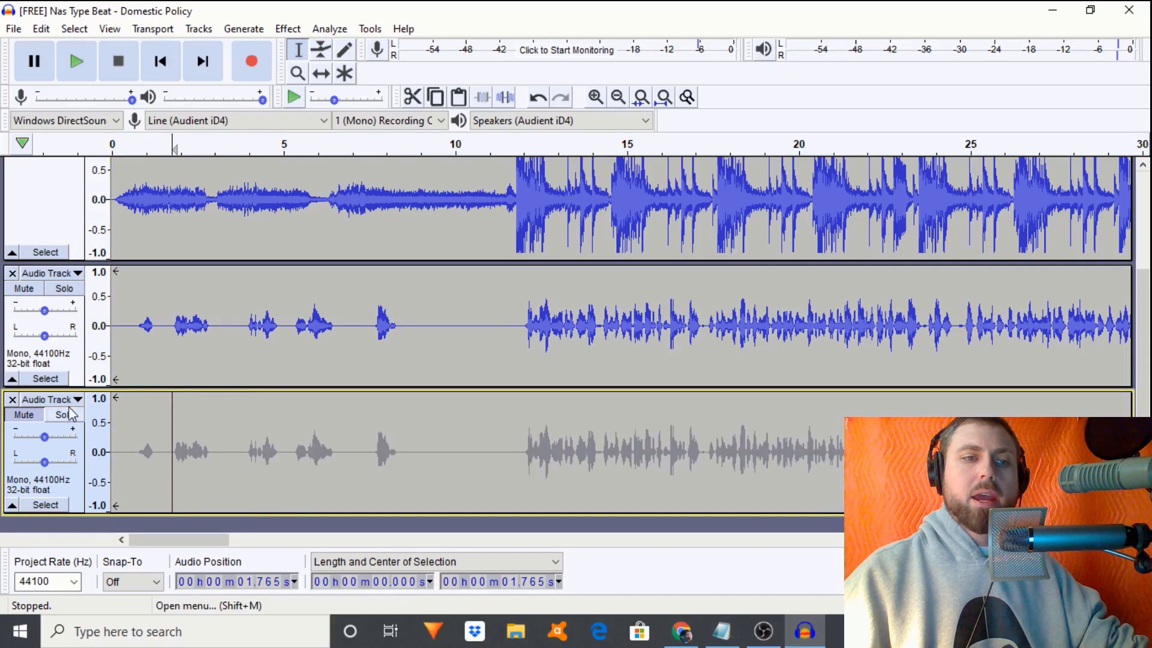
left_click(57, 399)
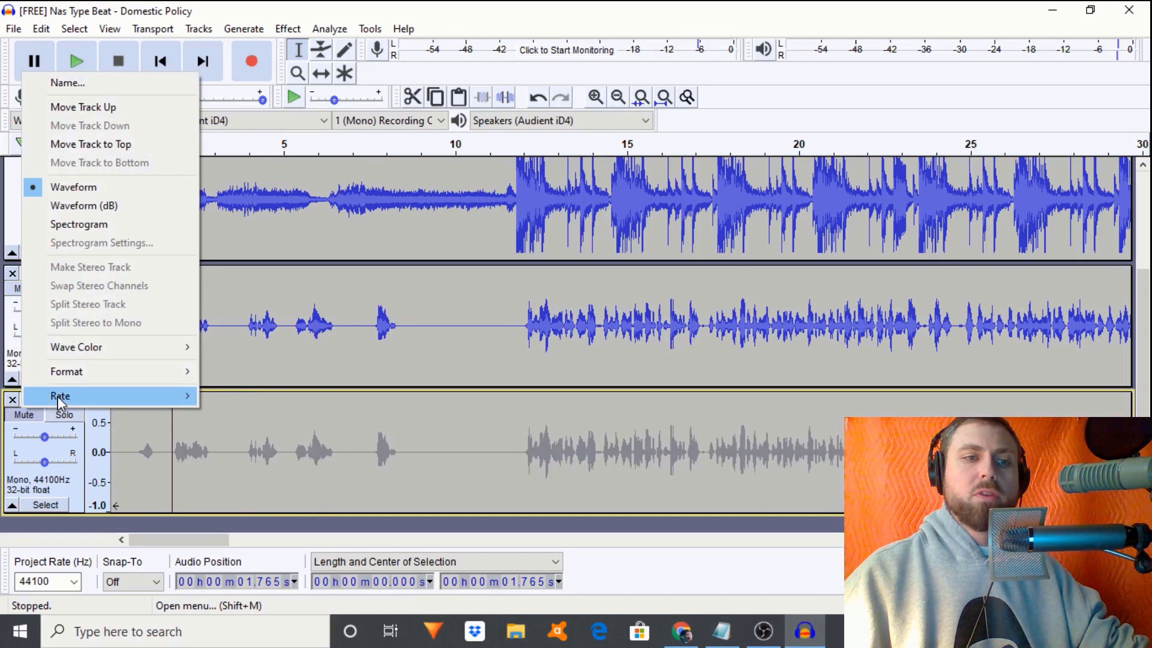
left_click(60, 146)
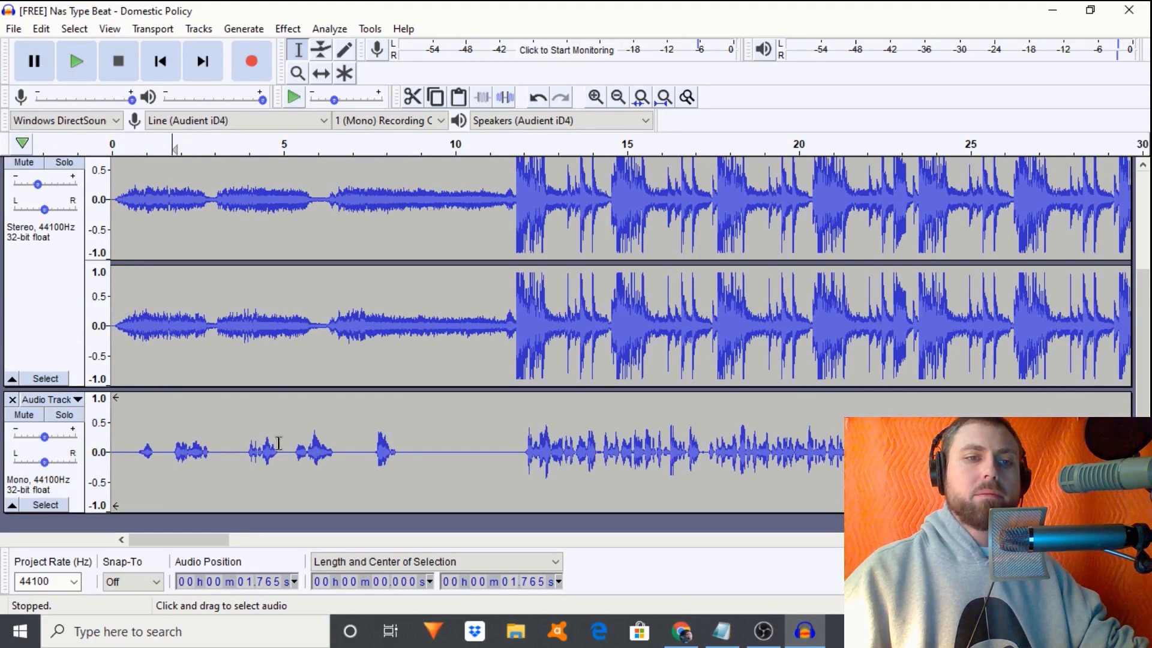
double_click(485, 456)
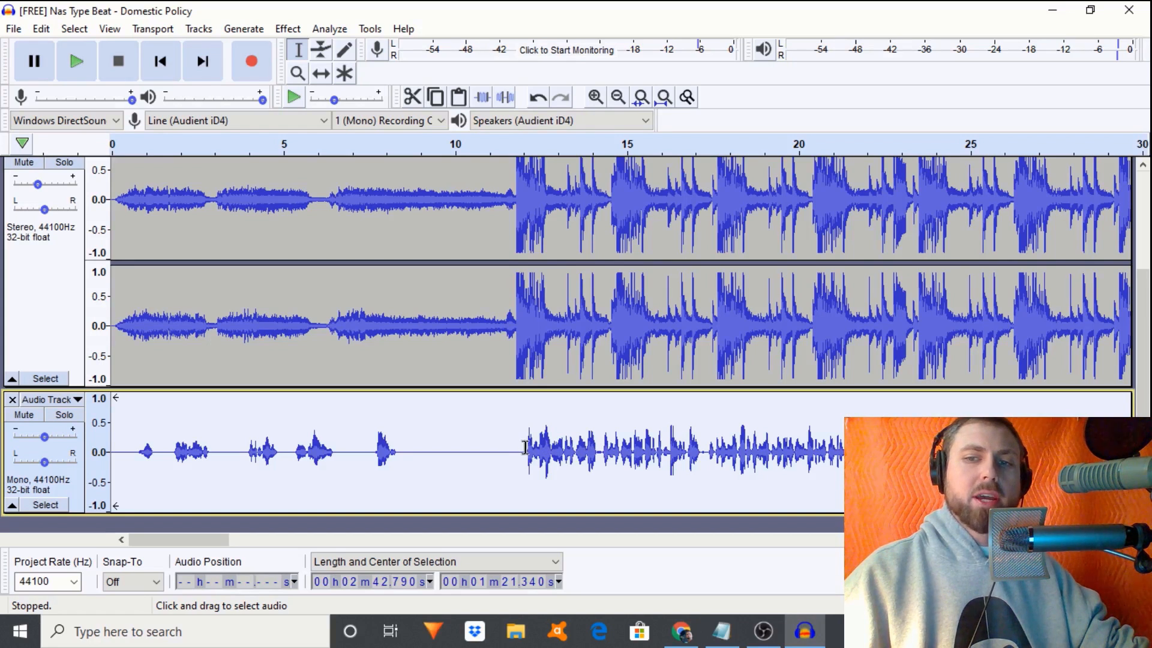
left_click(594, 98)
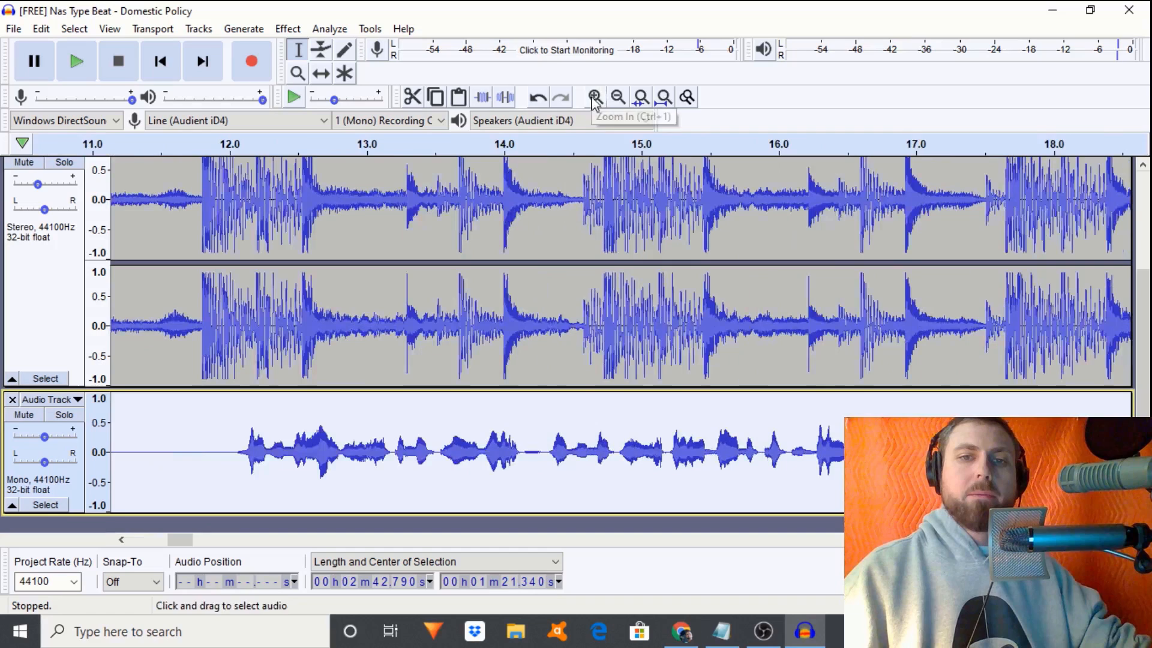
left_click_drag(524, 462, 543, 484)
left_click(518, 474)
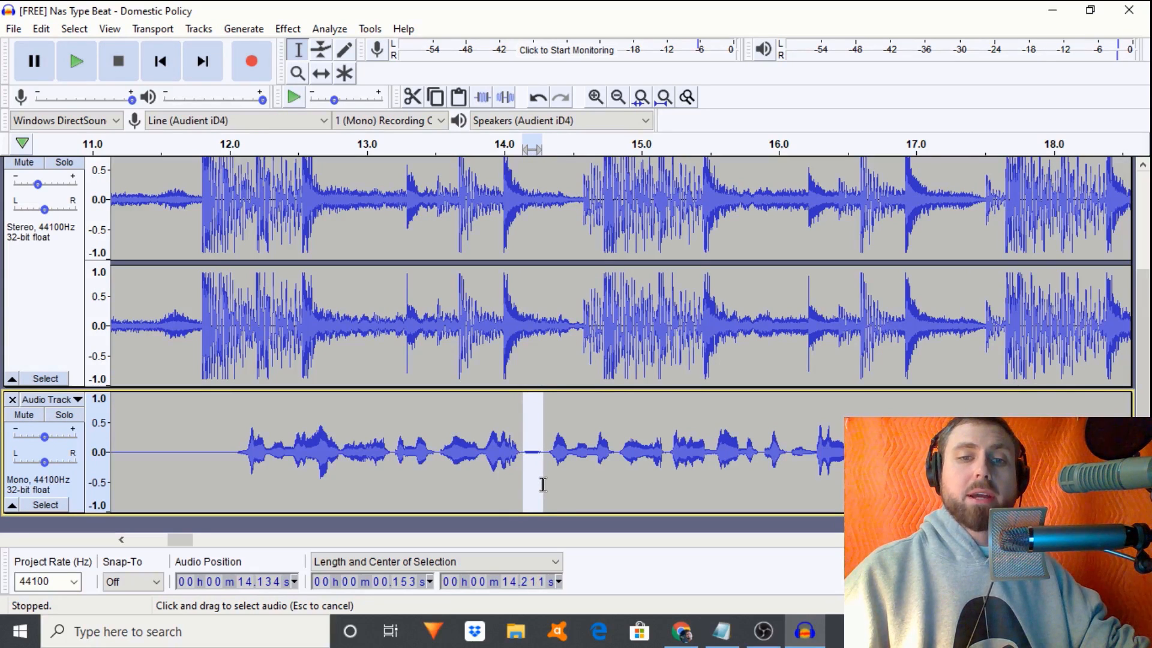
left_click(598, 99)
left_click(598, 99)
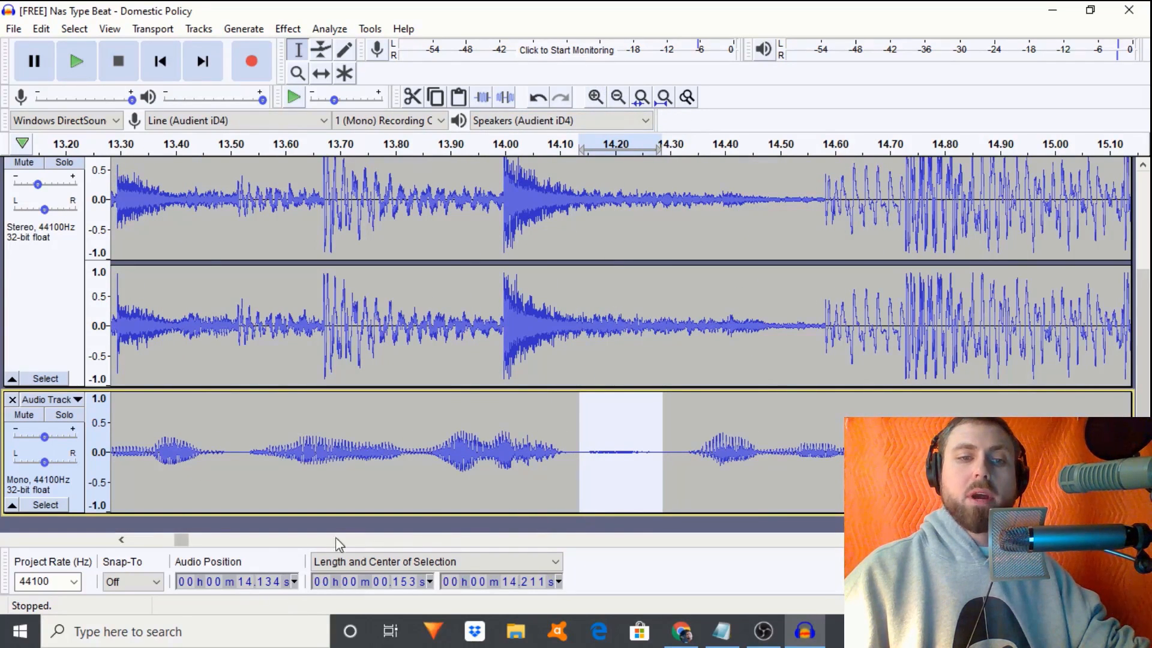
left_click_drag(189, 545, 255, 562)
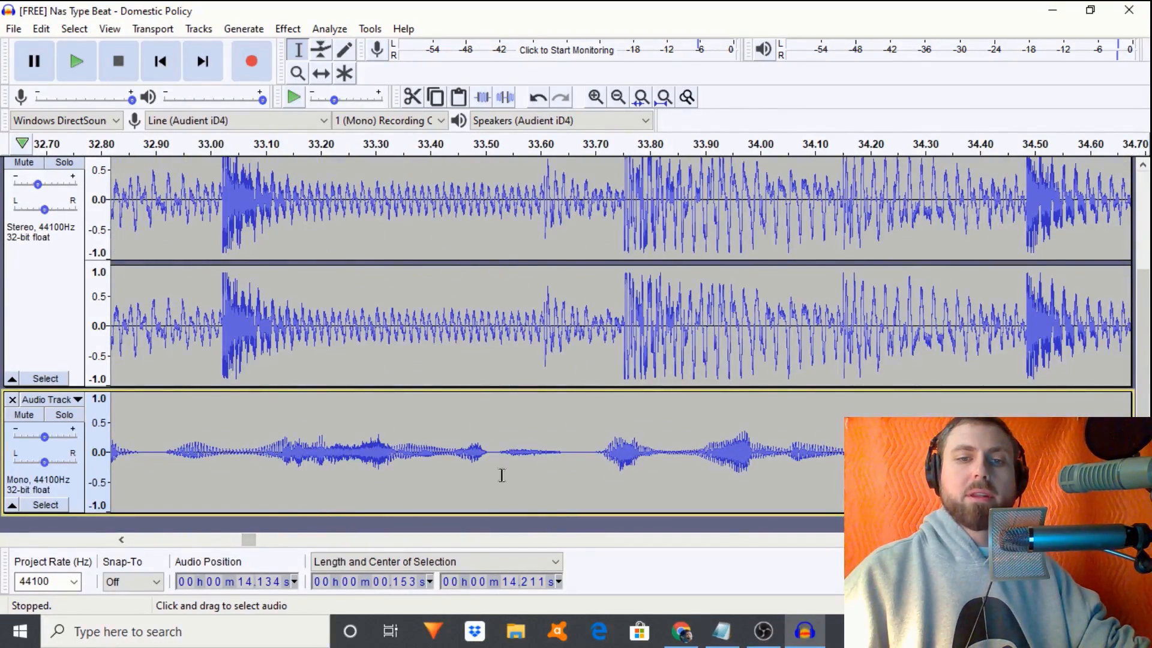
left_click_drag(498, 468, 572, 477)
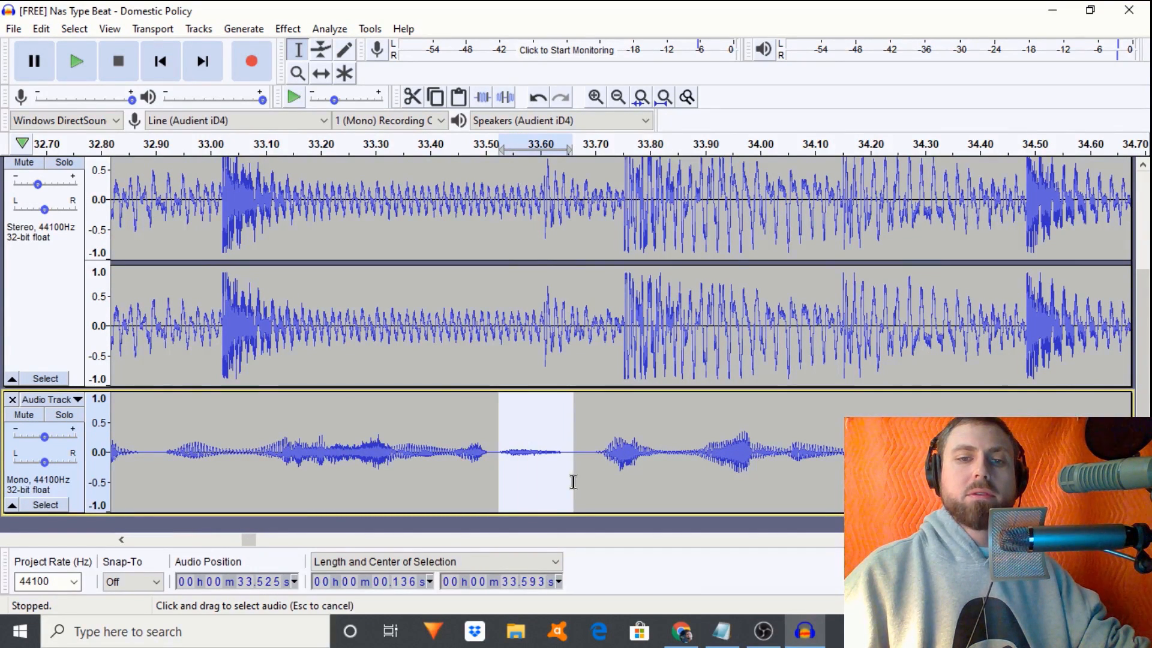
left_click(505, 97)
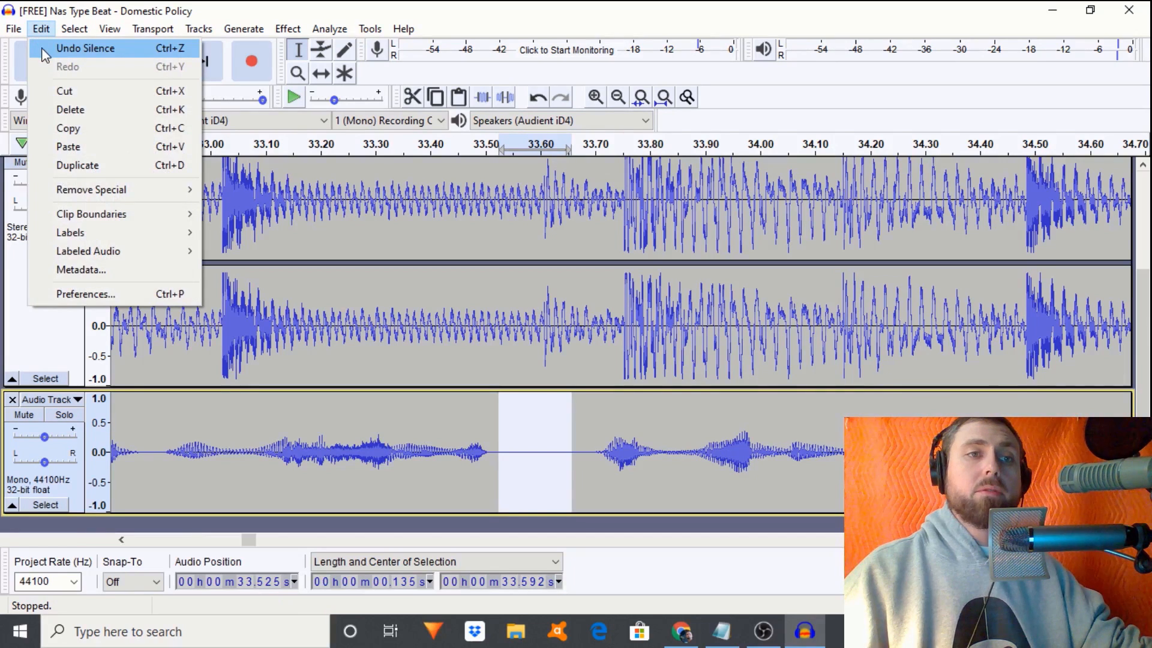
left_click(42, 48)
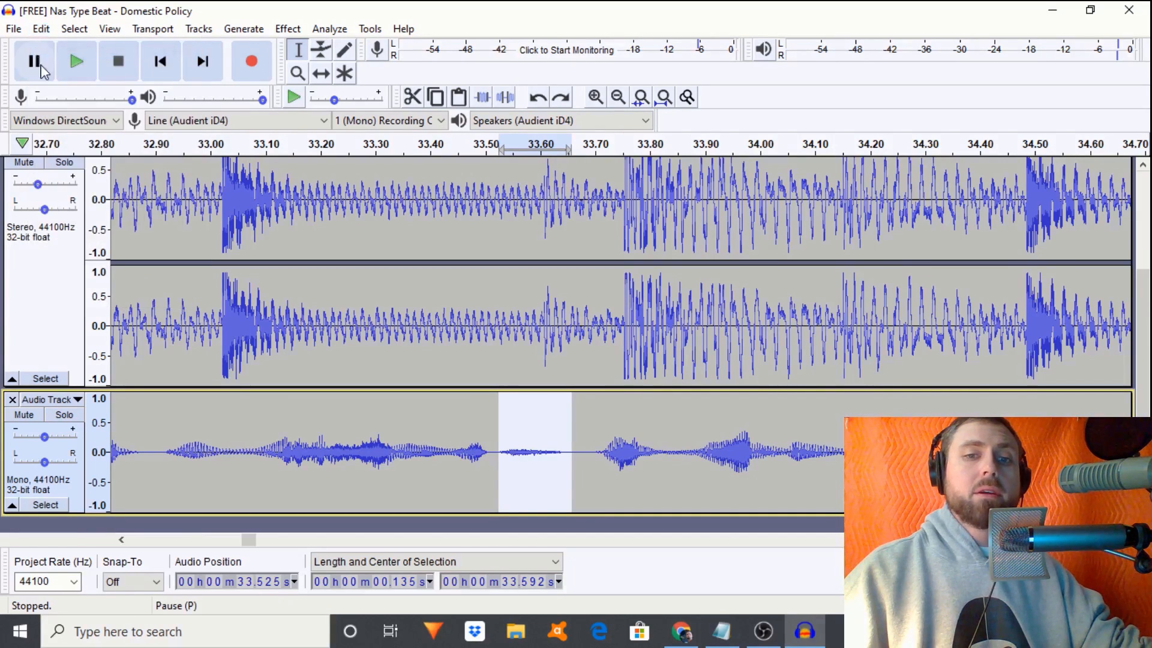
left_click(291, 417)
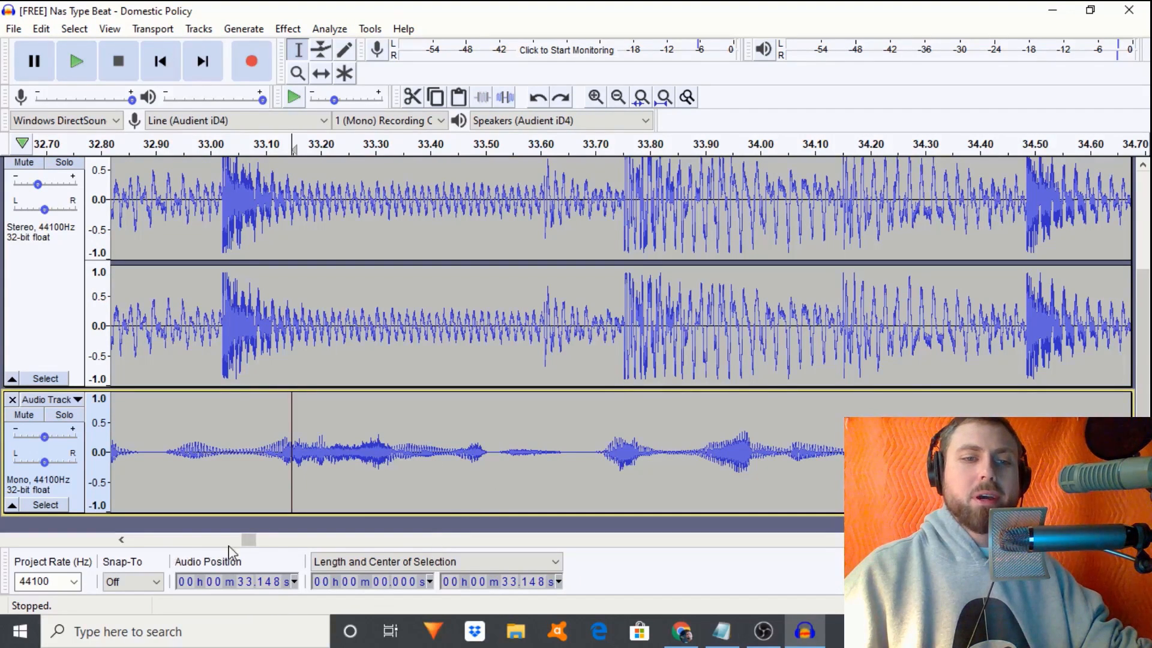
left_click_drag(247, 540, 201, 544)
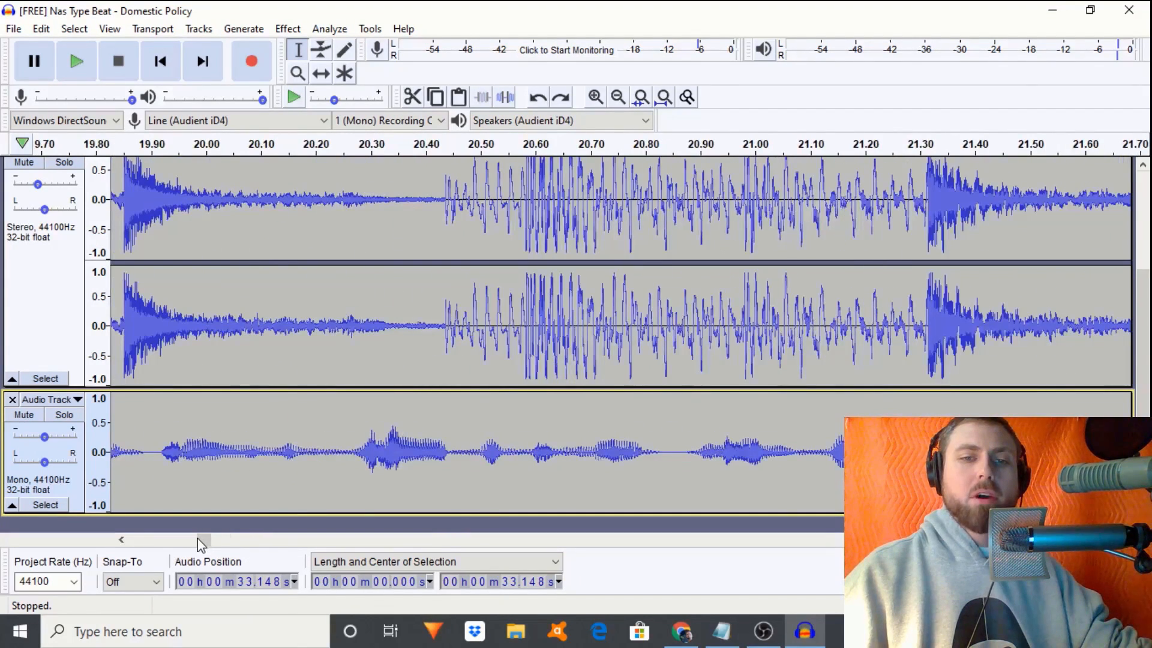
left_click(617, 97)
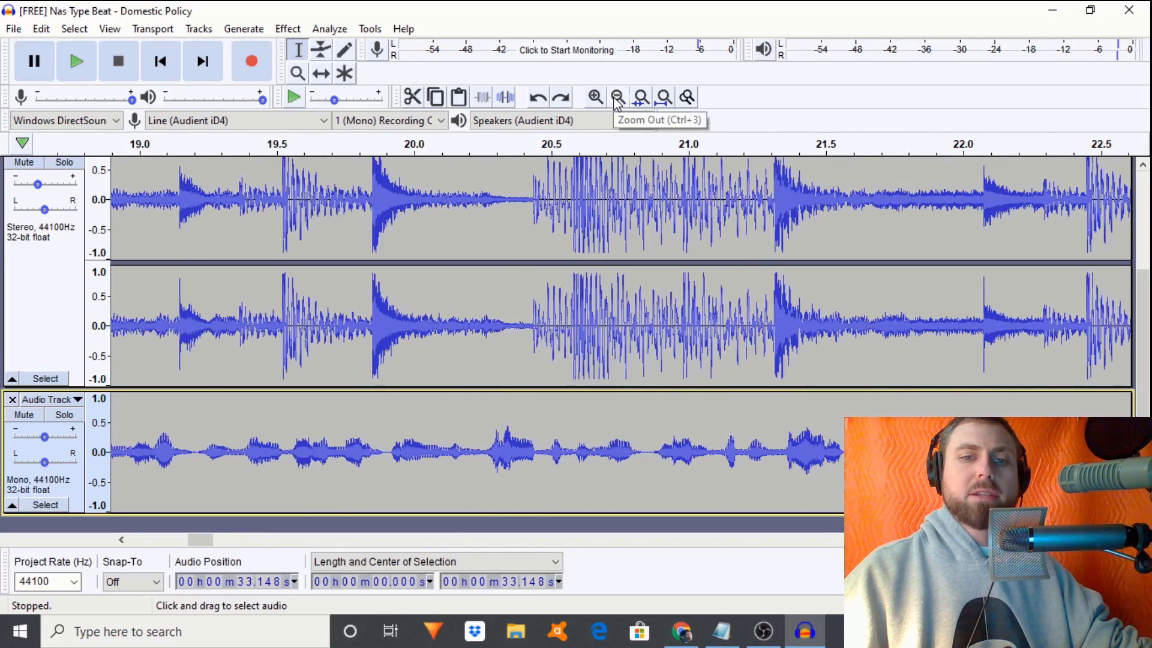
left_click(617, 97)
left_click(617, 97)
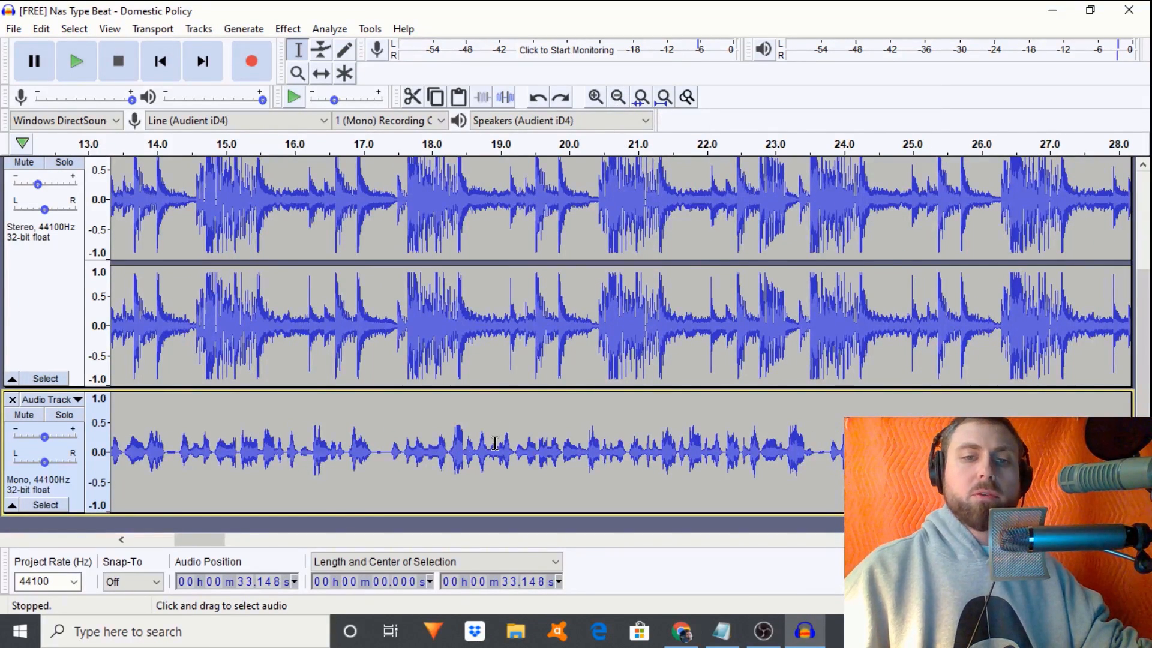
double_click(464, 442)
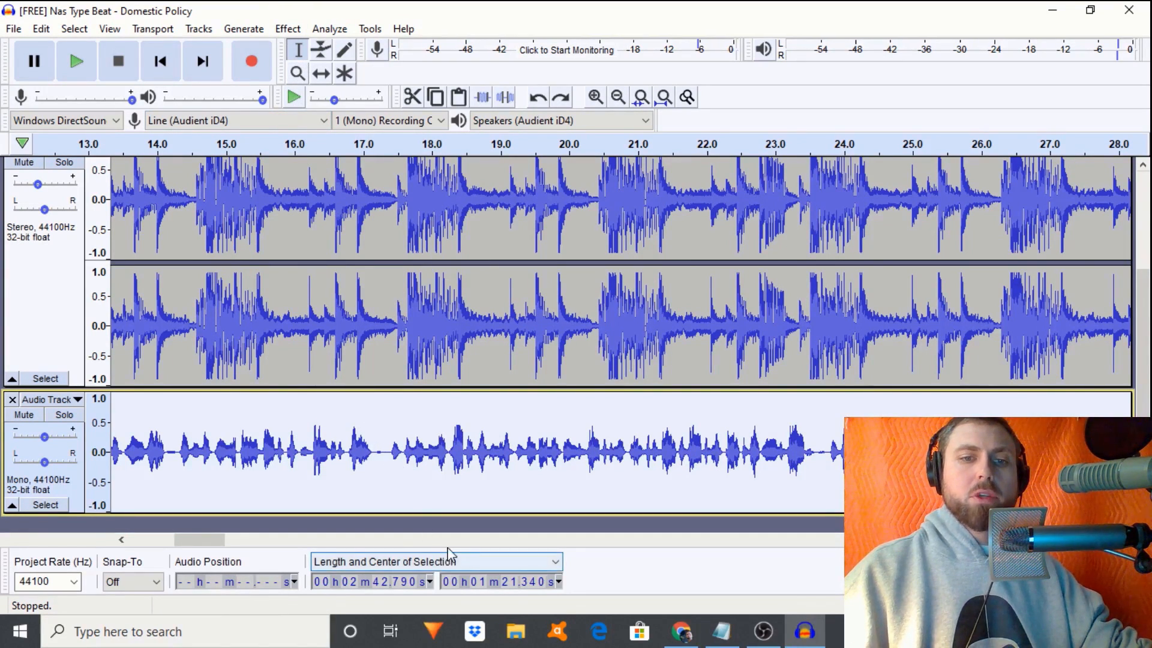
- Play the vocal from about 12 s while zooming in on that section
left_click_drag(205, 543, 181, 543)
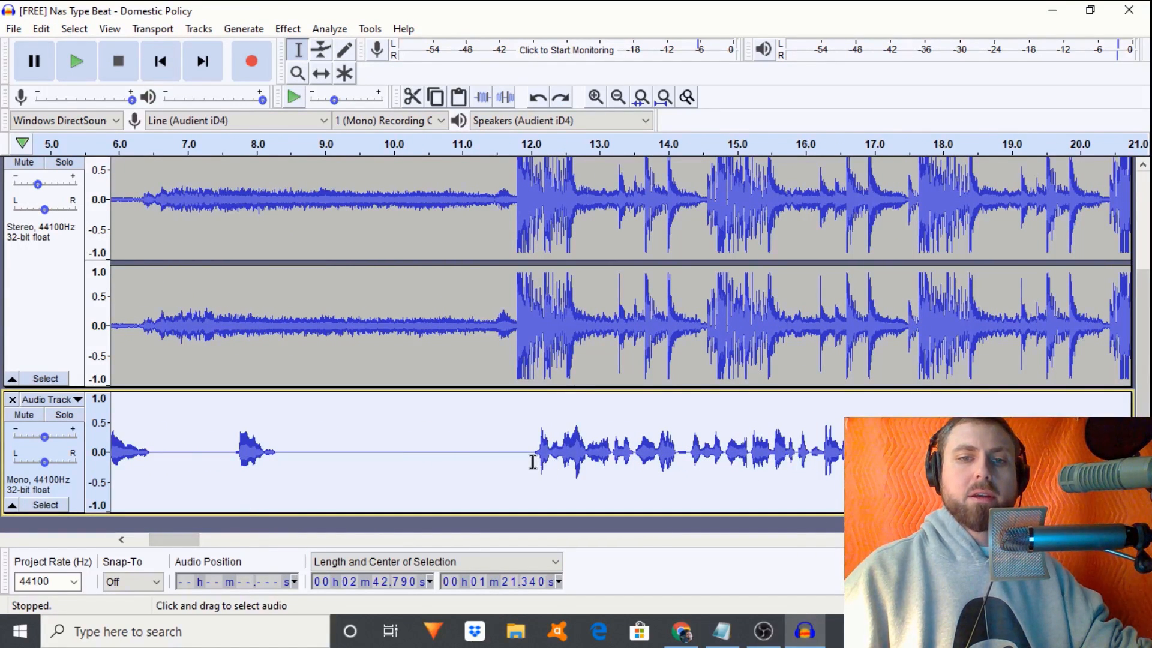
left_click(533, 470)
key("space")
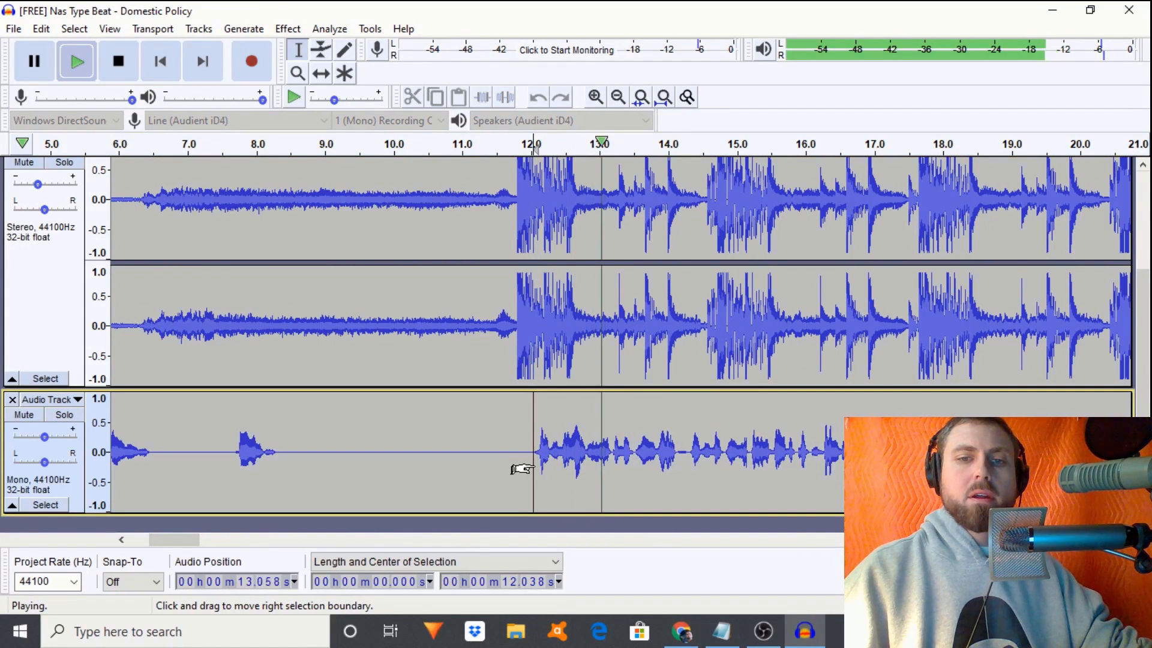
left_click(595, 96)
left_click(595, 97)
left_click(594, 98)
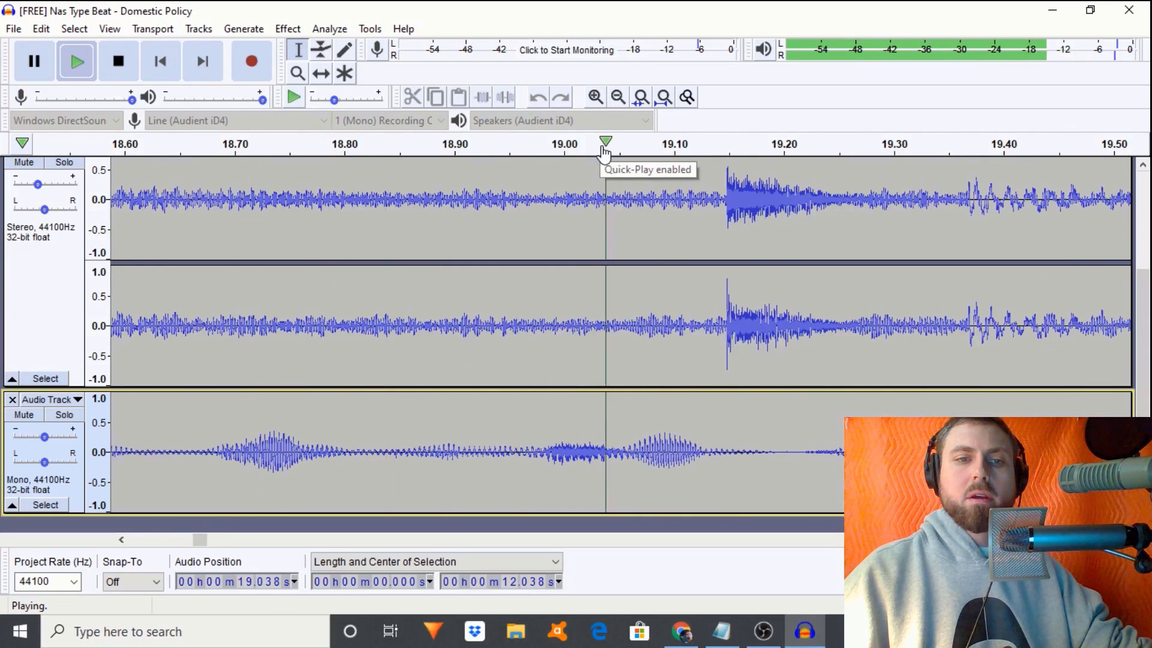
key("space")
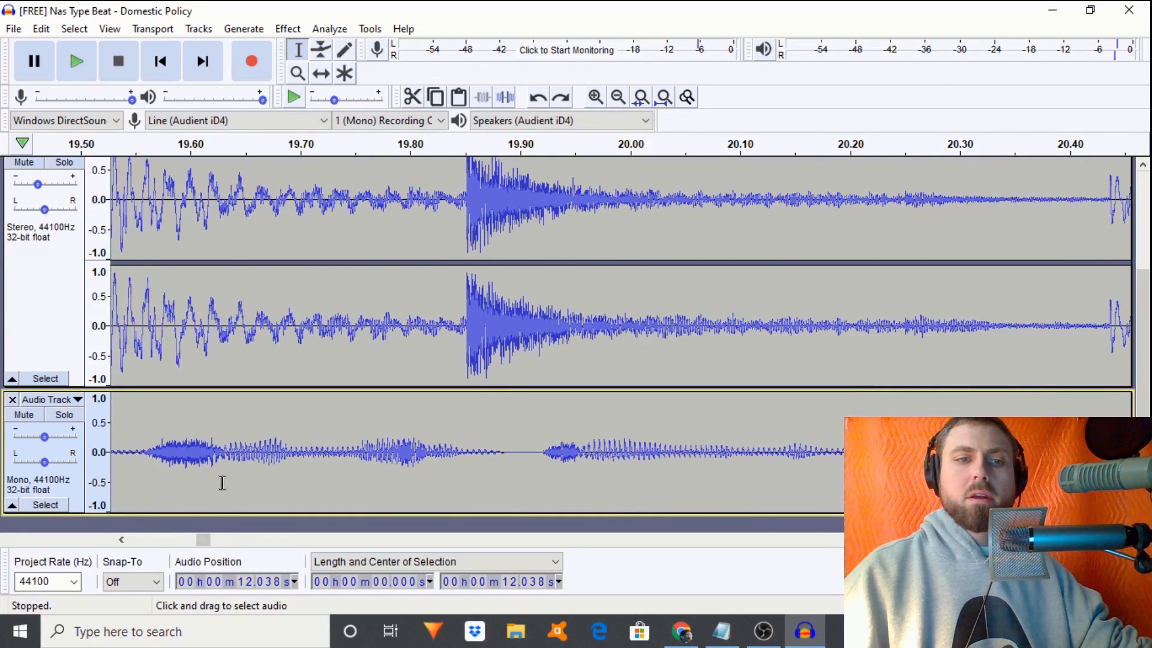
- Audition near 19.9 s, then select the vocal from about 19.56 s to 19.63 s
left_click(547, 476)
key("space")
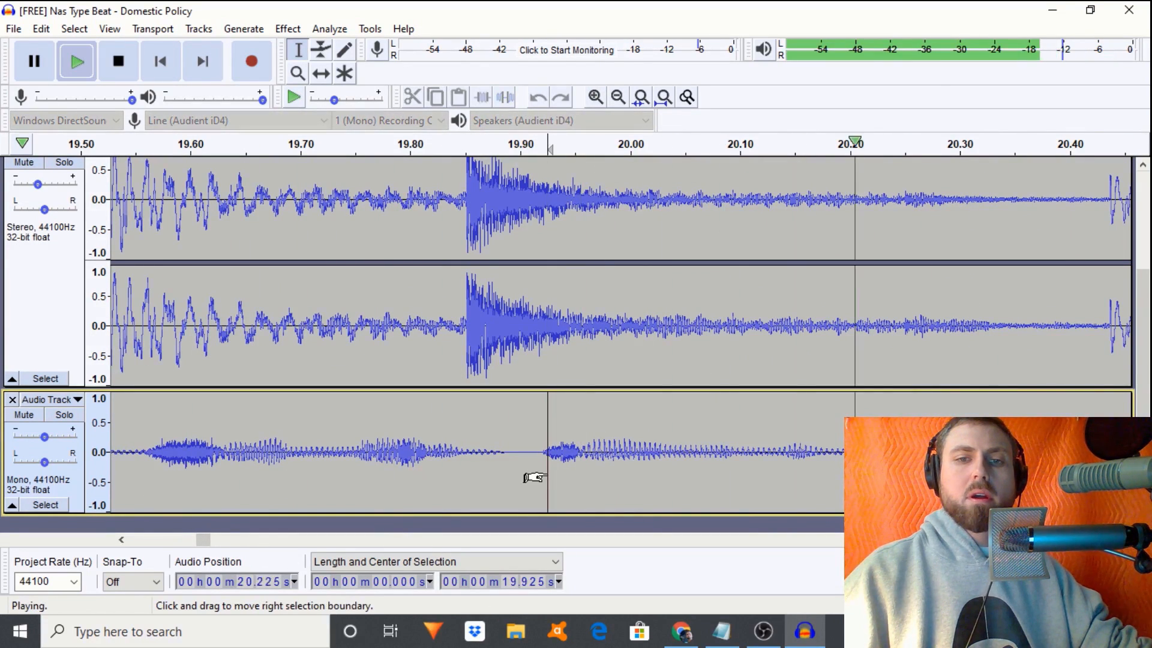
key("space")
left_click(527, 466)
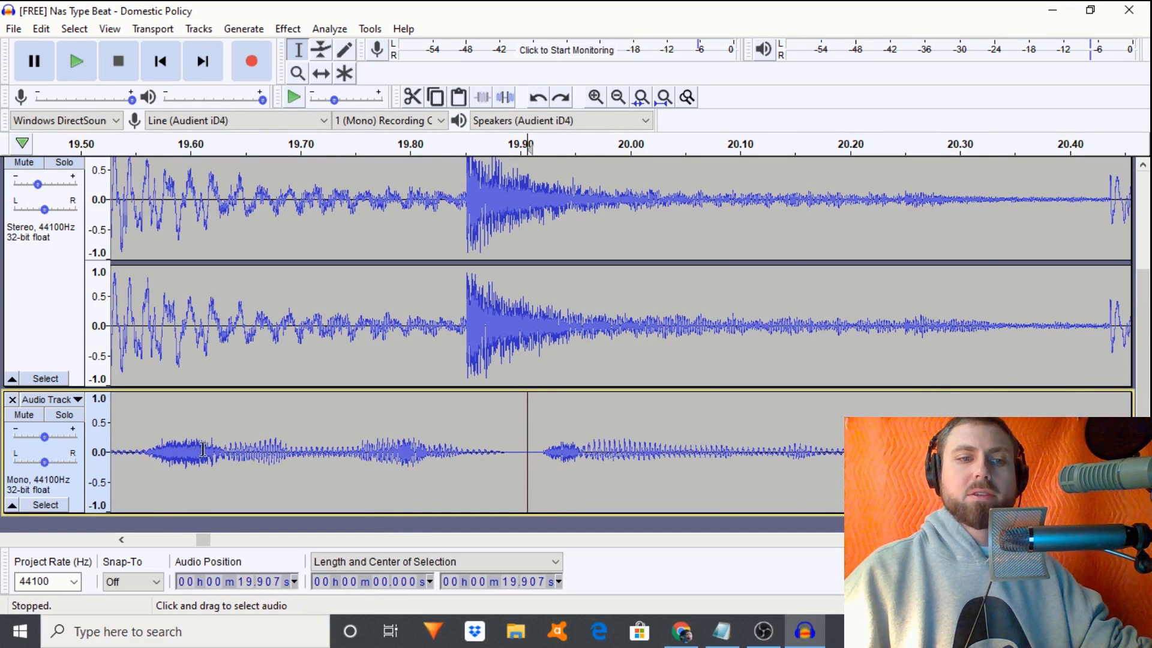
left_click_drag(216, 462, 142, 468)
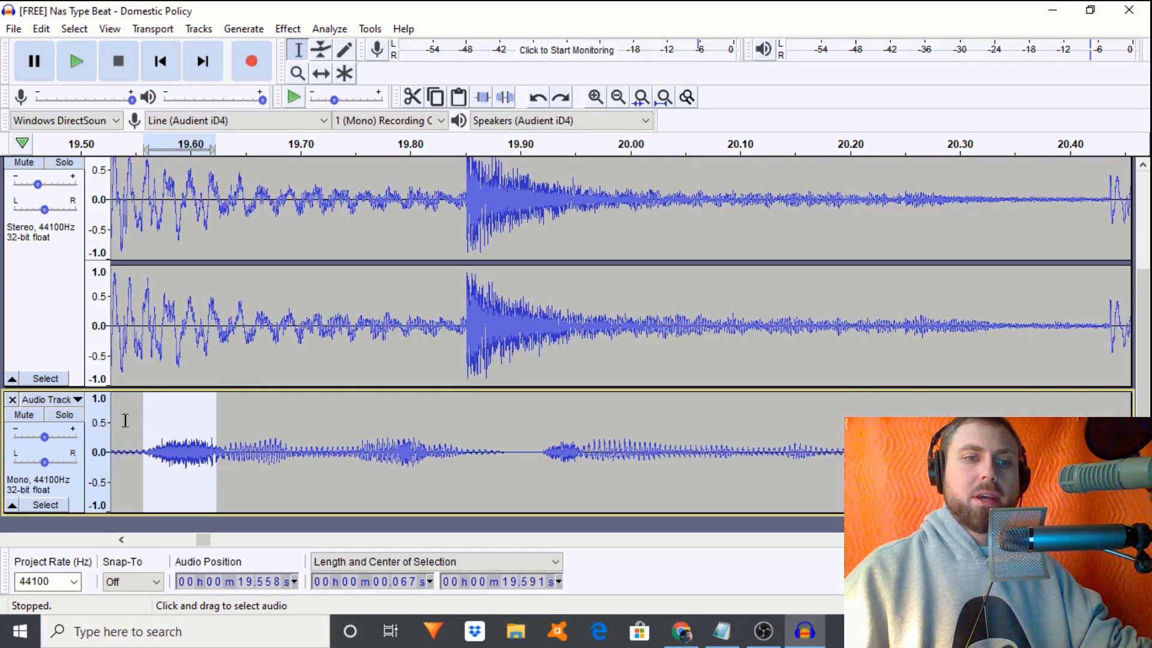
key("space")
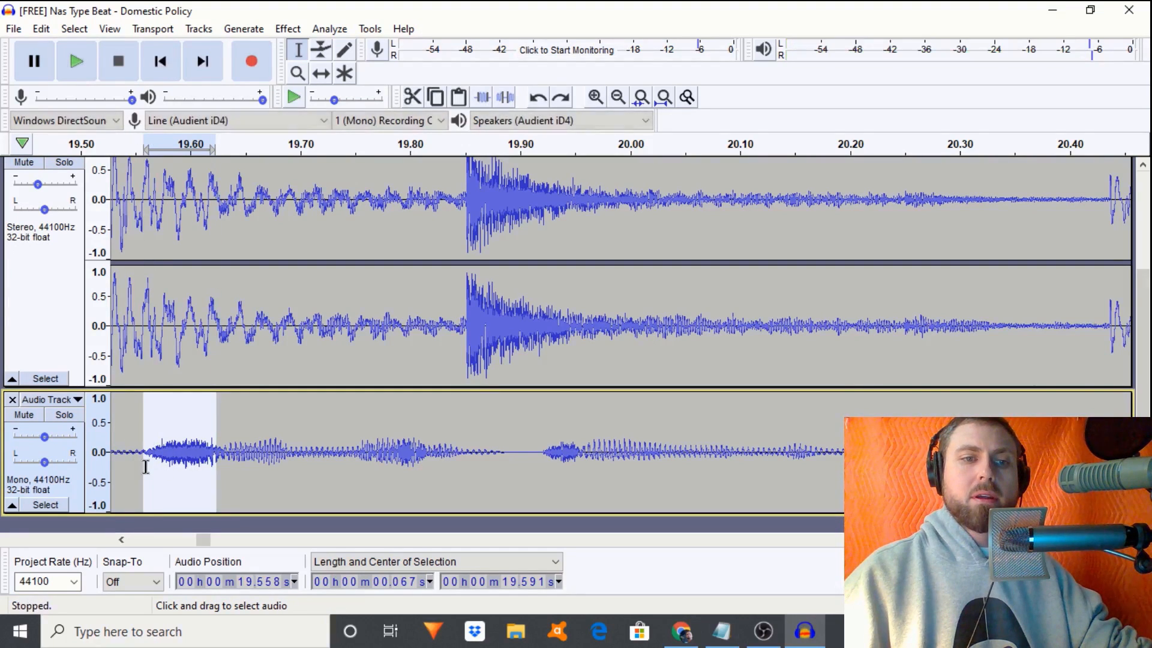
key("space")
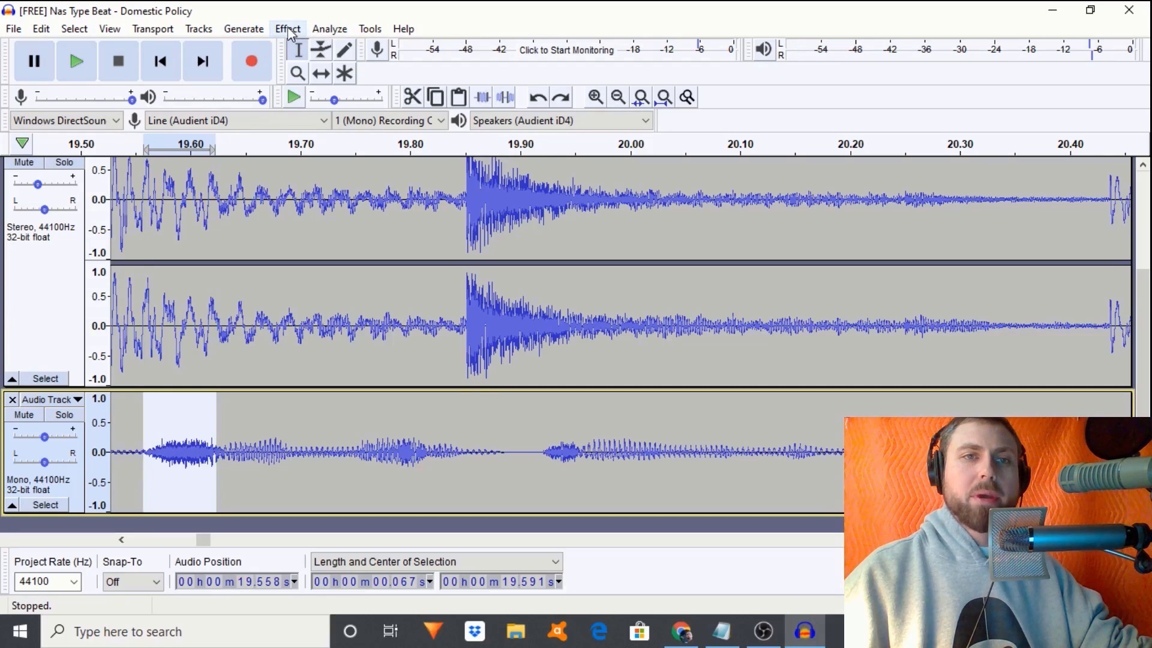
left_click(289, 30)
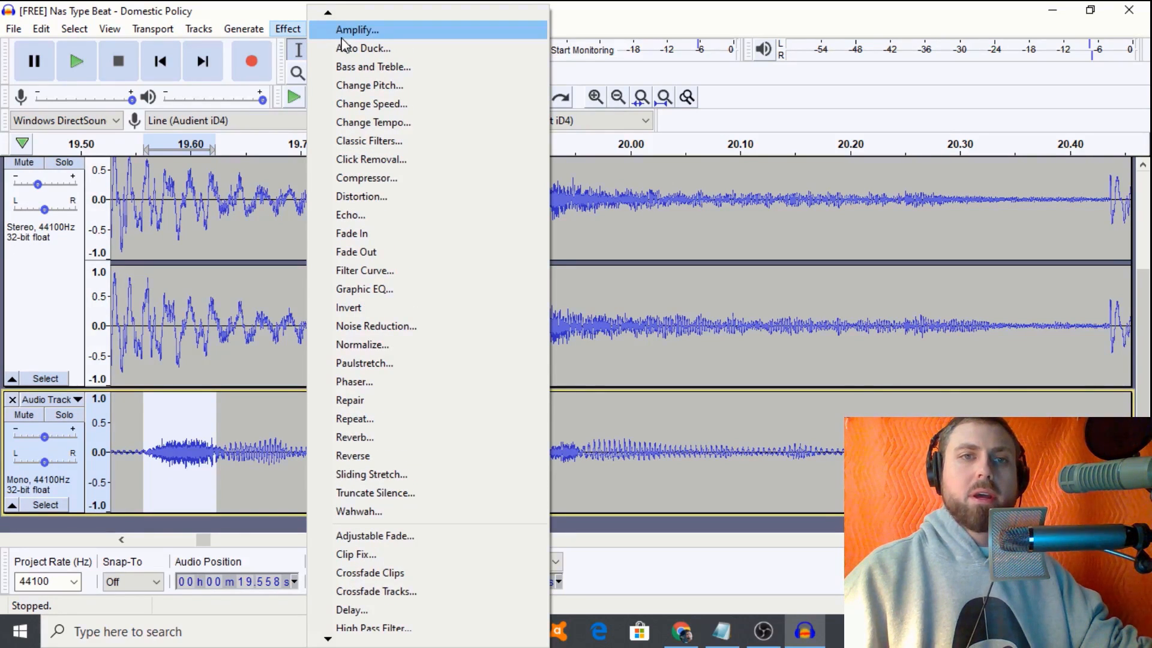
left_click(353, 32)
left_click_drag(617, 285, 562, 298)
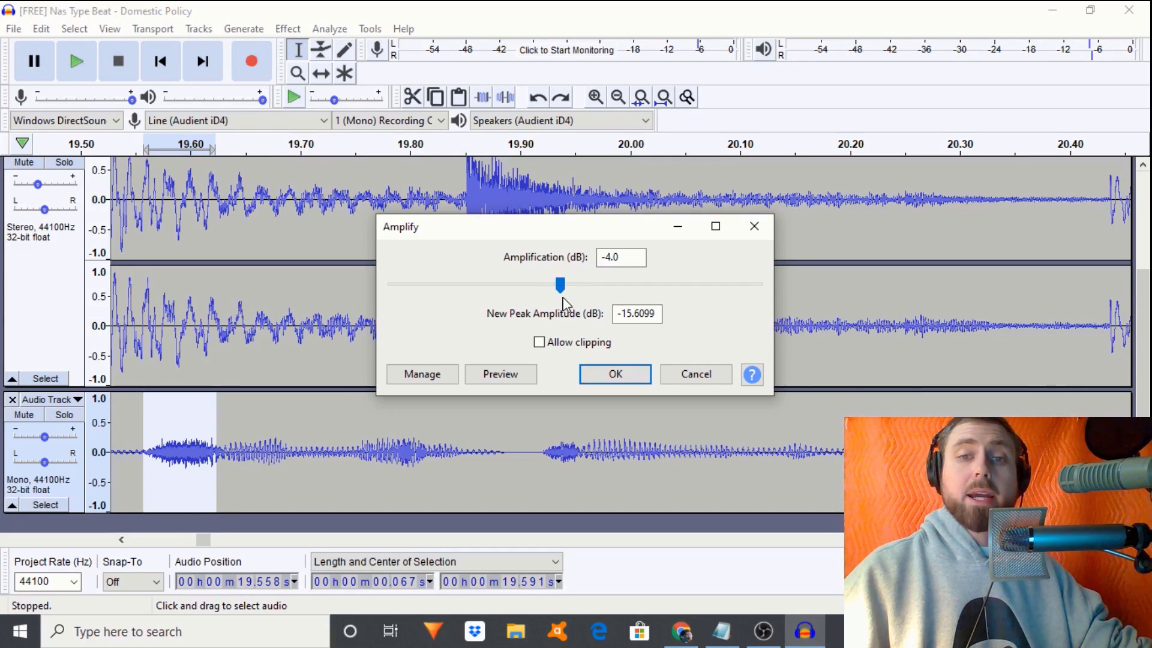
left_click(755, 226)
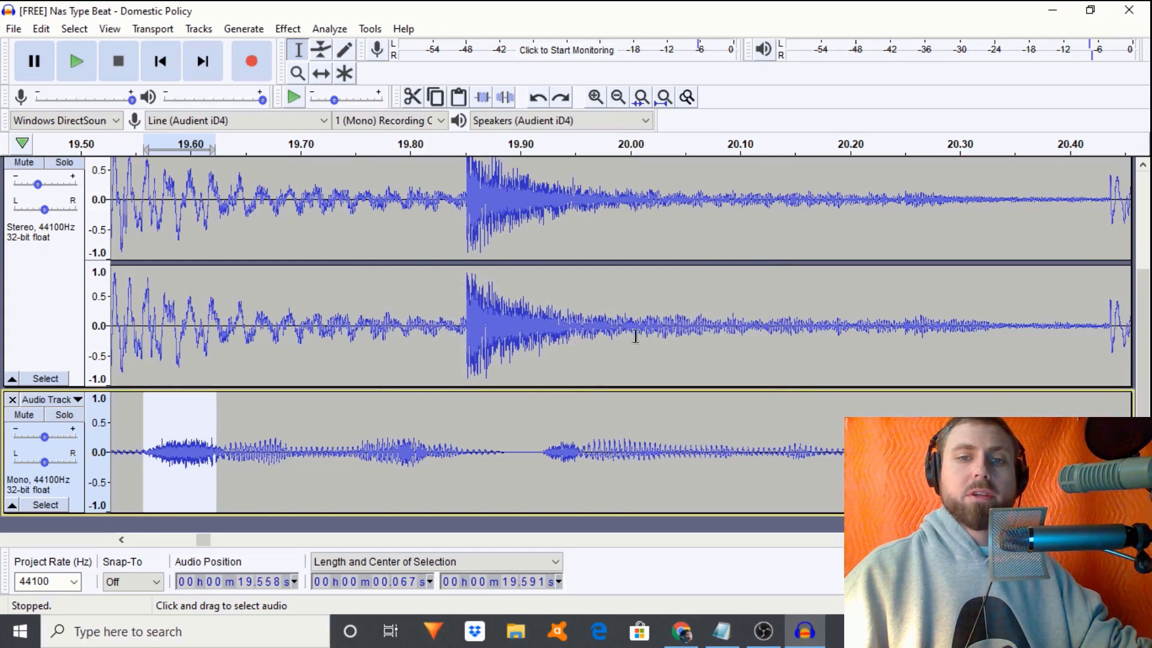
left_click(619, 98)
left_click(618, 98)
left_click(619, 98)
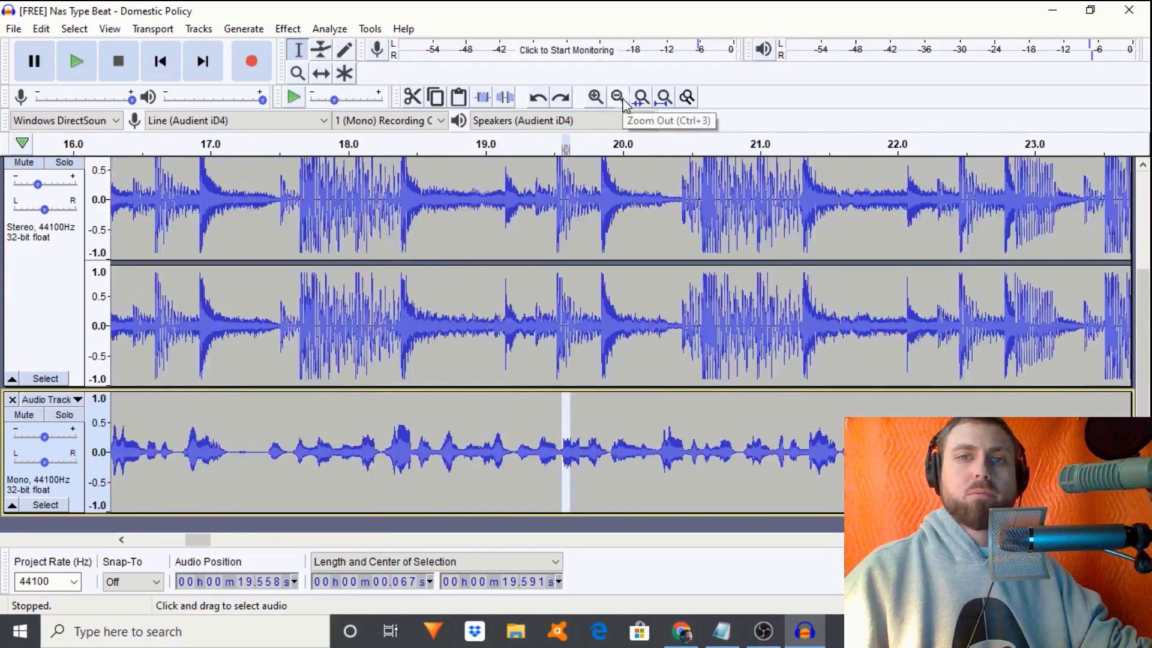
double_click(498, 435)
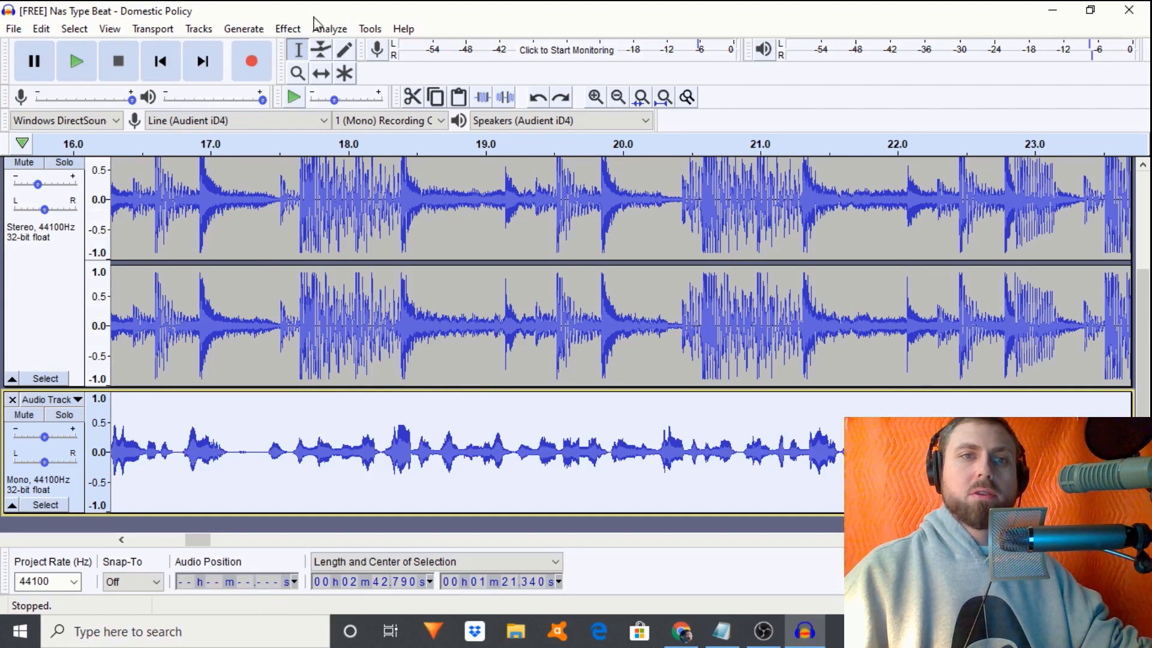
- Apply a Filter Curve EQ to the vocal that cuts below 100 Hz, lifts 2 kHz and dips 4–5 kHz
left_click(289, 29)
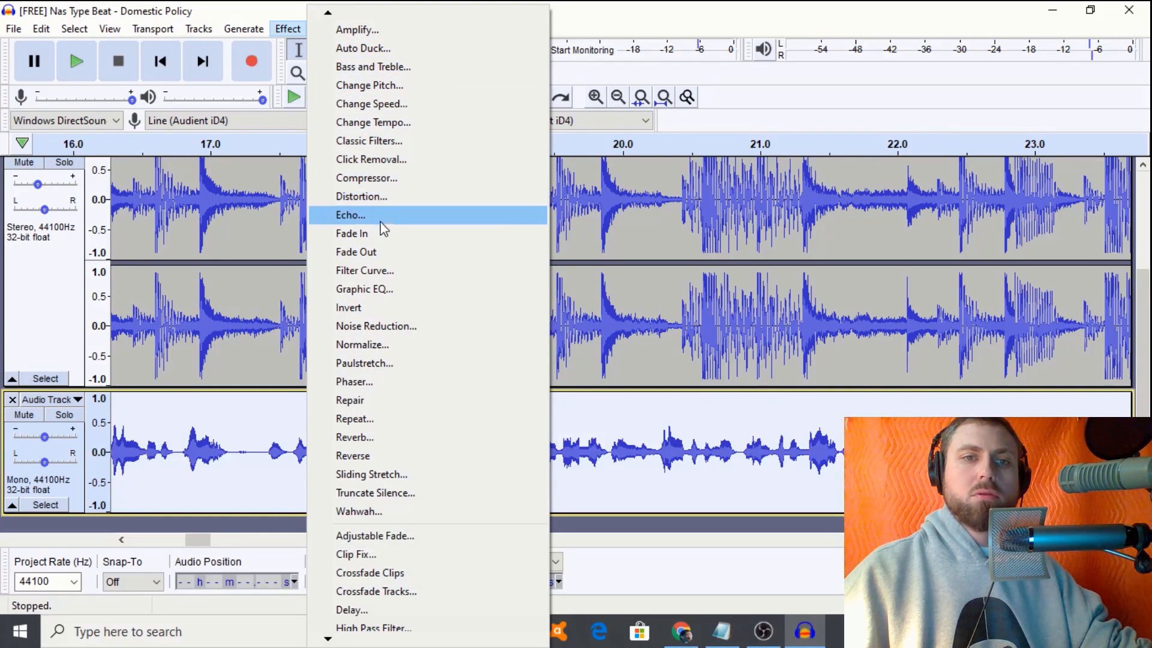
left_click(386, 268)
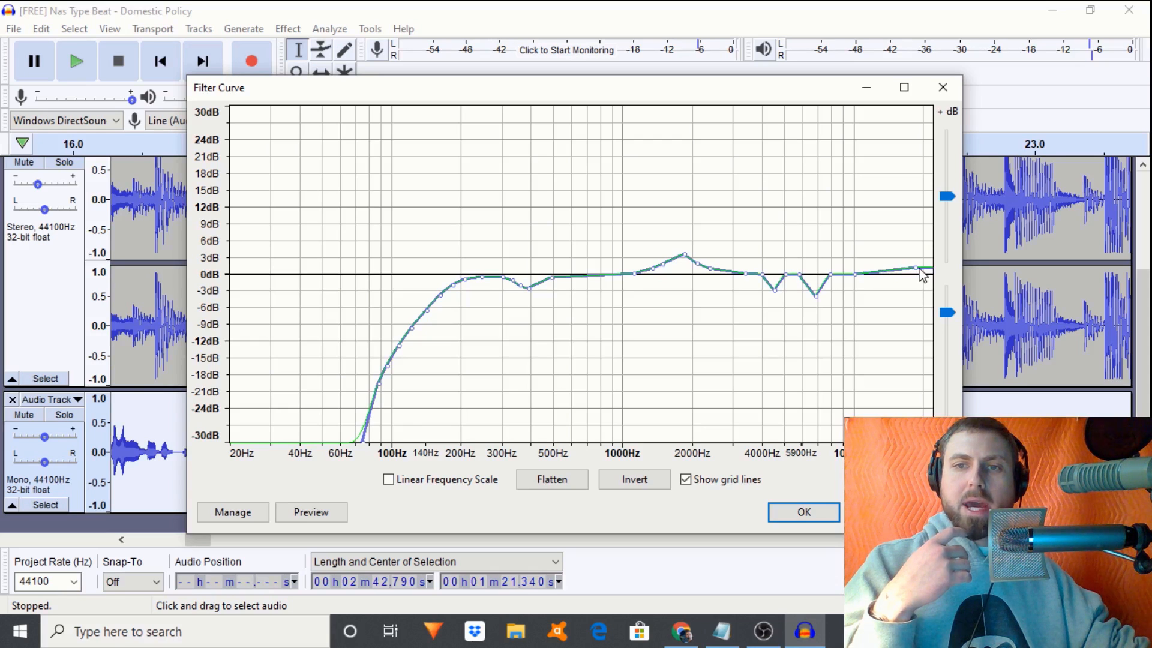
left_click_drag(919, 269, 917, 267)
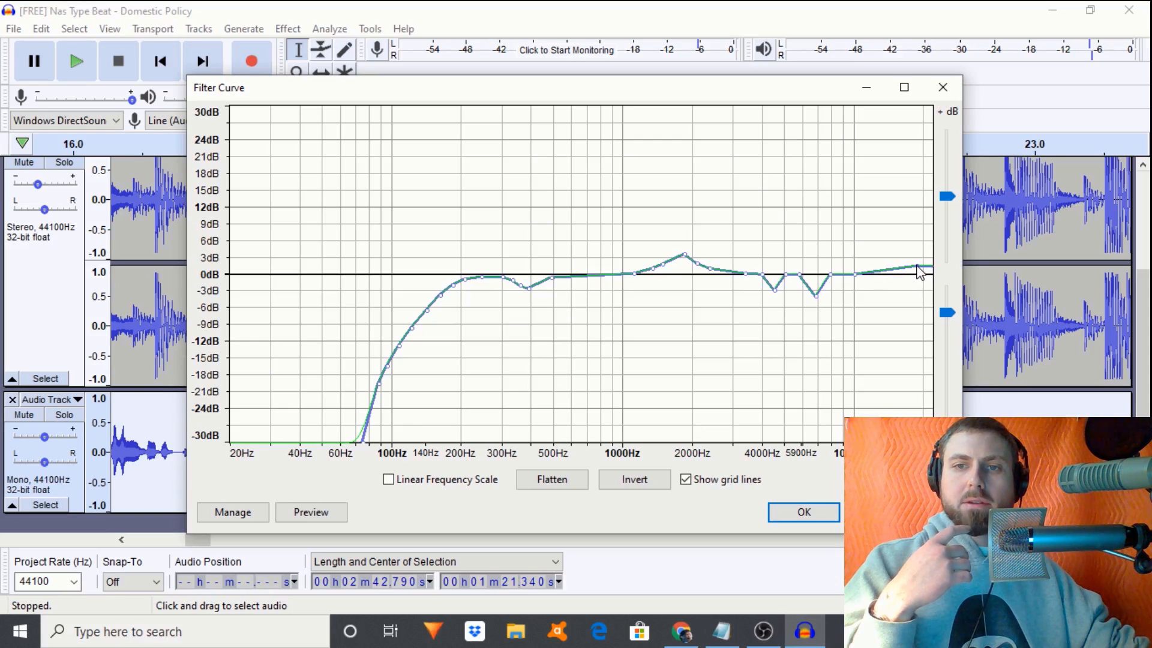
left_click_drag(844, 280, 846, 276)
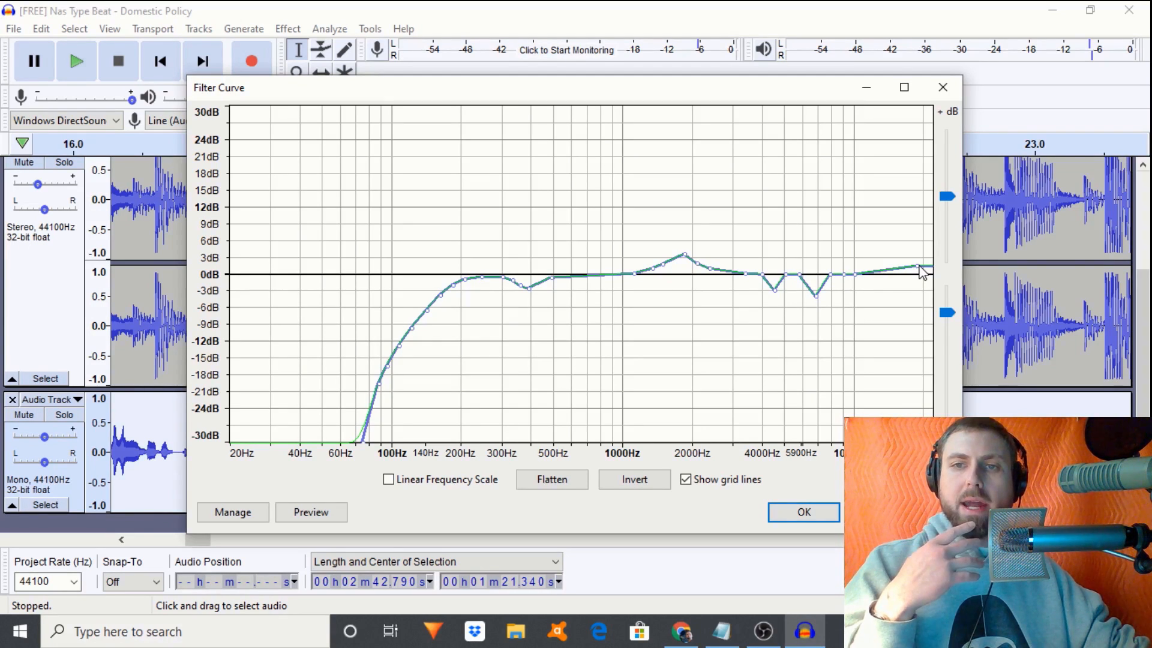
left_click(805, 513)
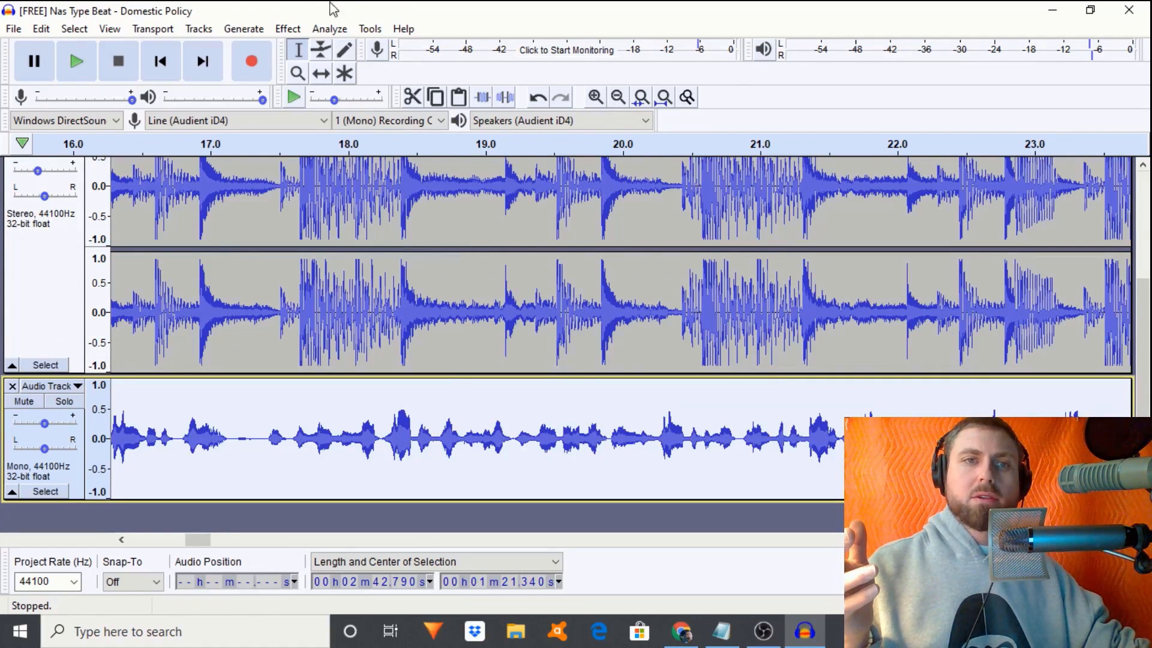
- Compress the vocal with a -10 dB threshold and 2:1 ratio
left_click(288, 29)
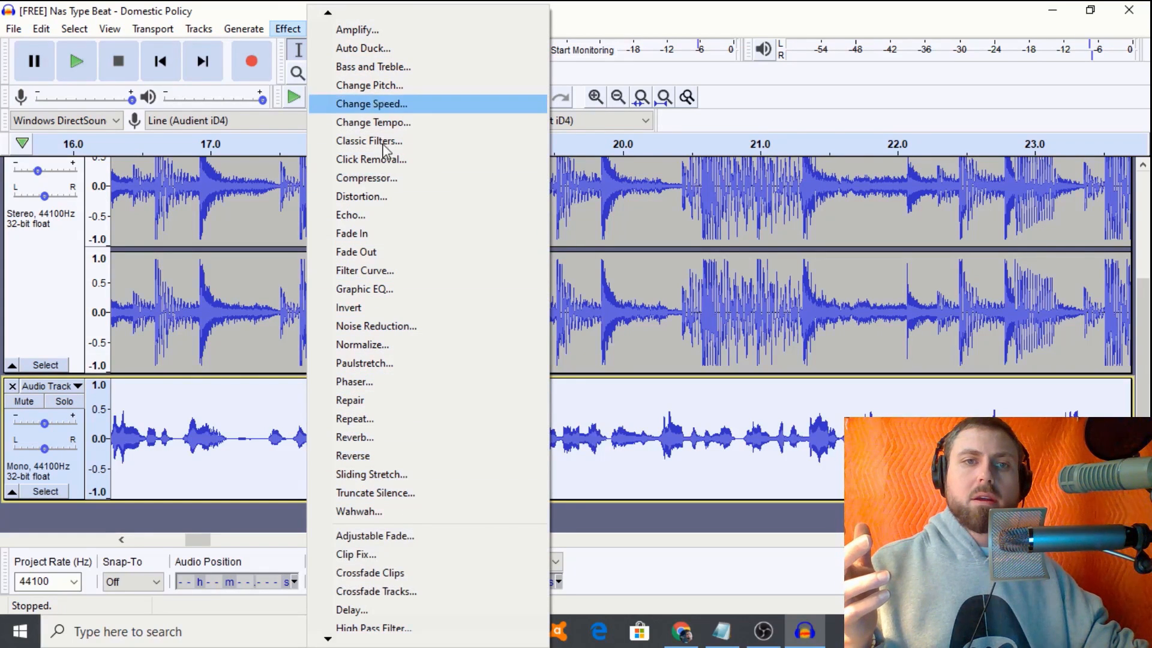
left_click(380, 179)
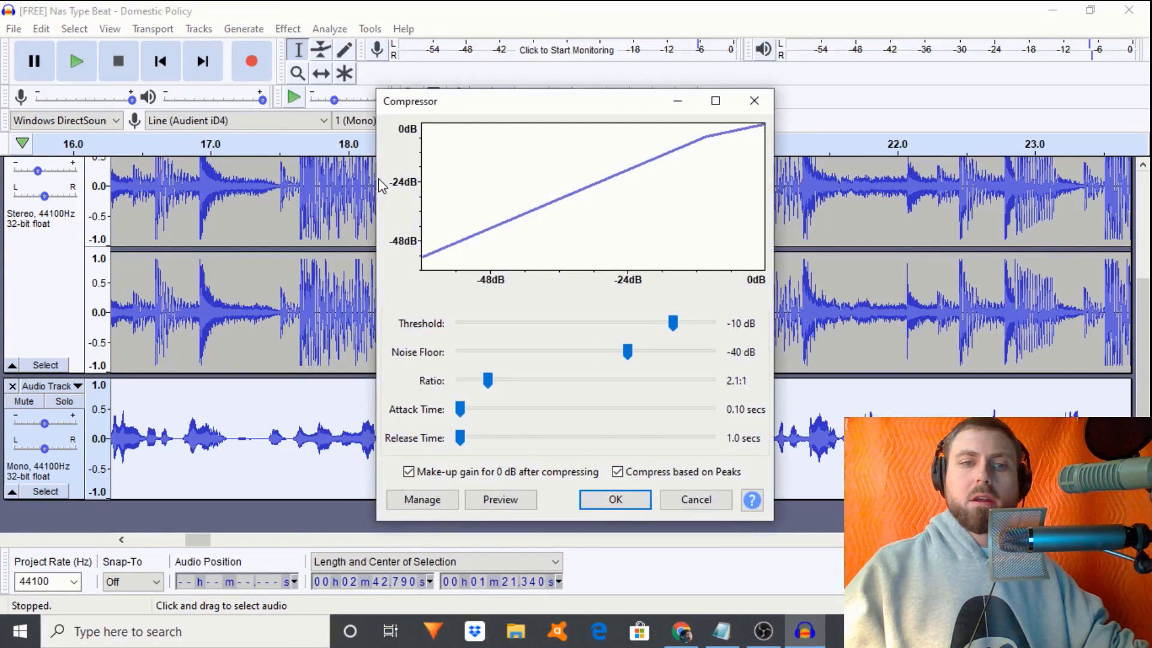
key("Return")
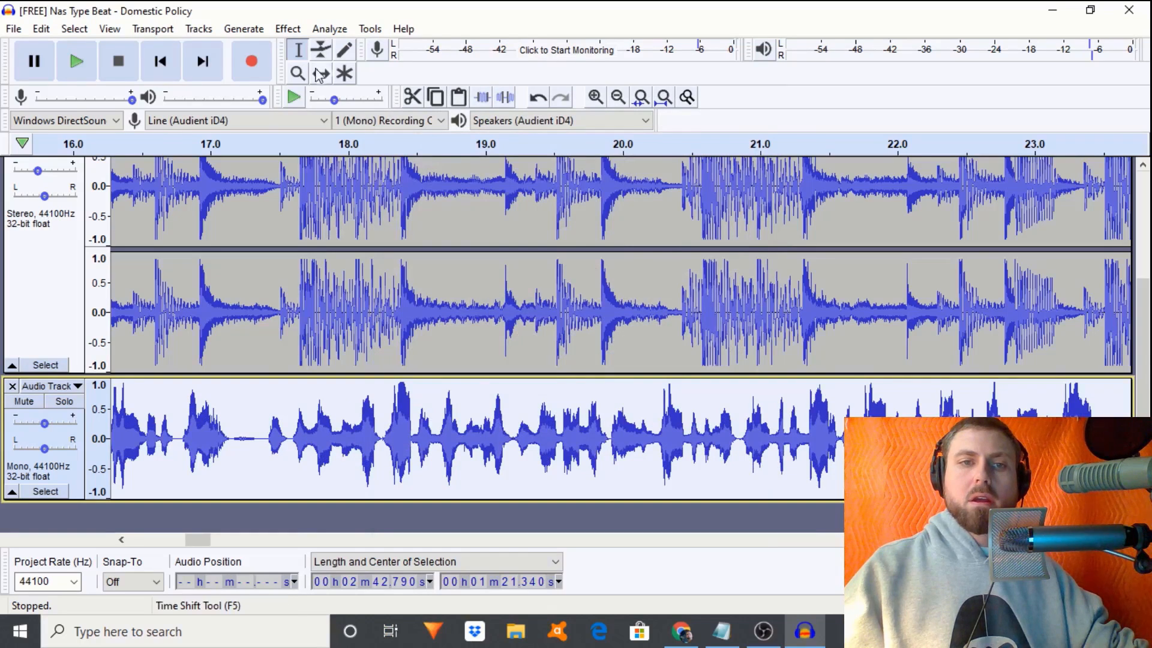
- Normalize the vocal's level with the default settings
left_click(288, 29)
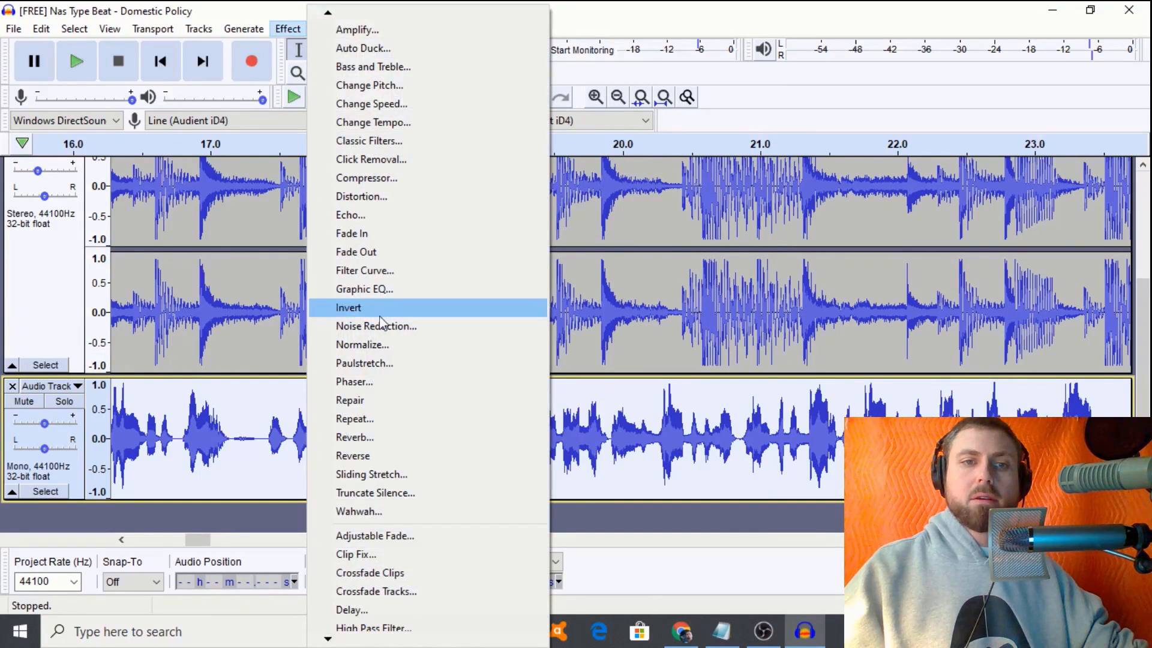
left_click(381, 346)
key("Return")
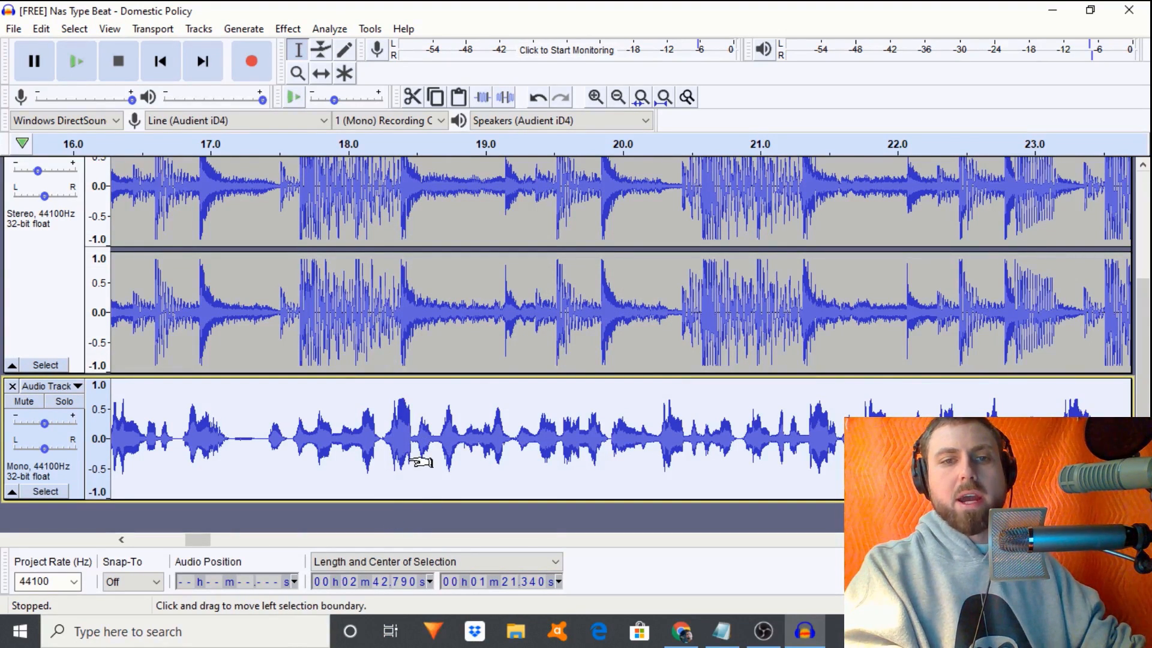
- Duplicate the vocal and combine it with its copy into a stereo track
key("ctrl+d")
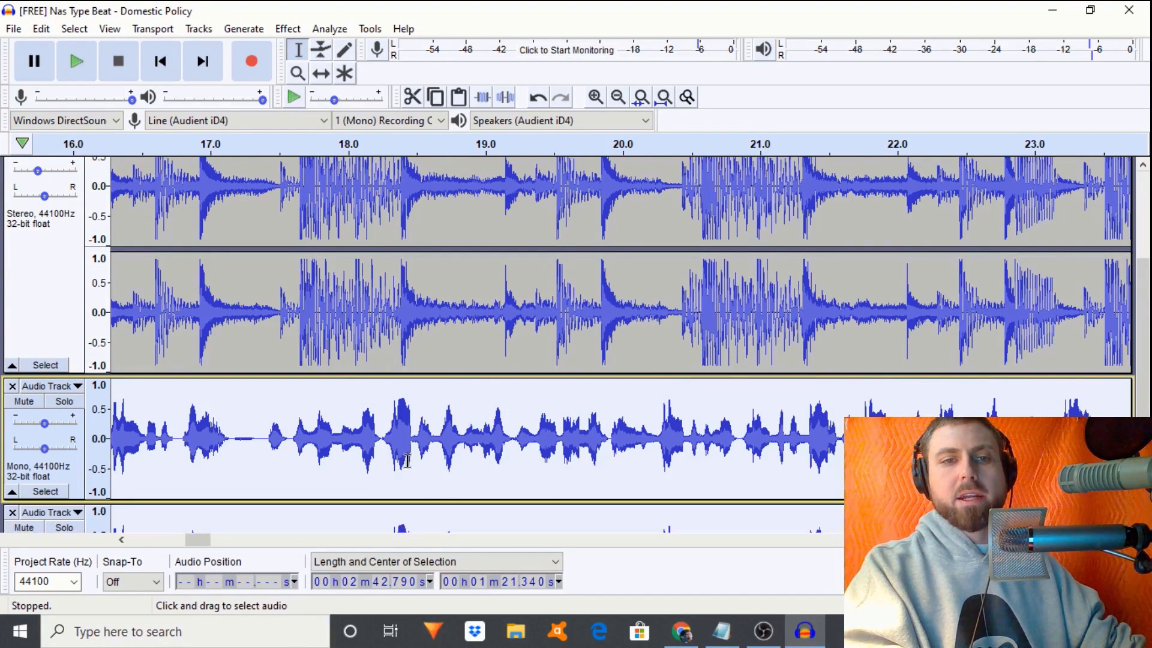
left_click(44, 386)
left_click(84, 256)
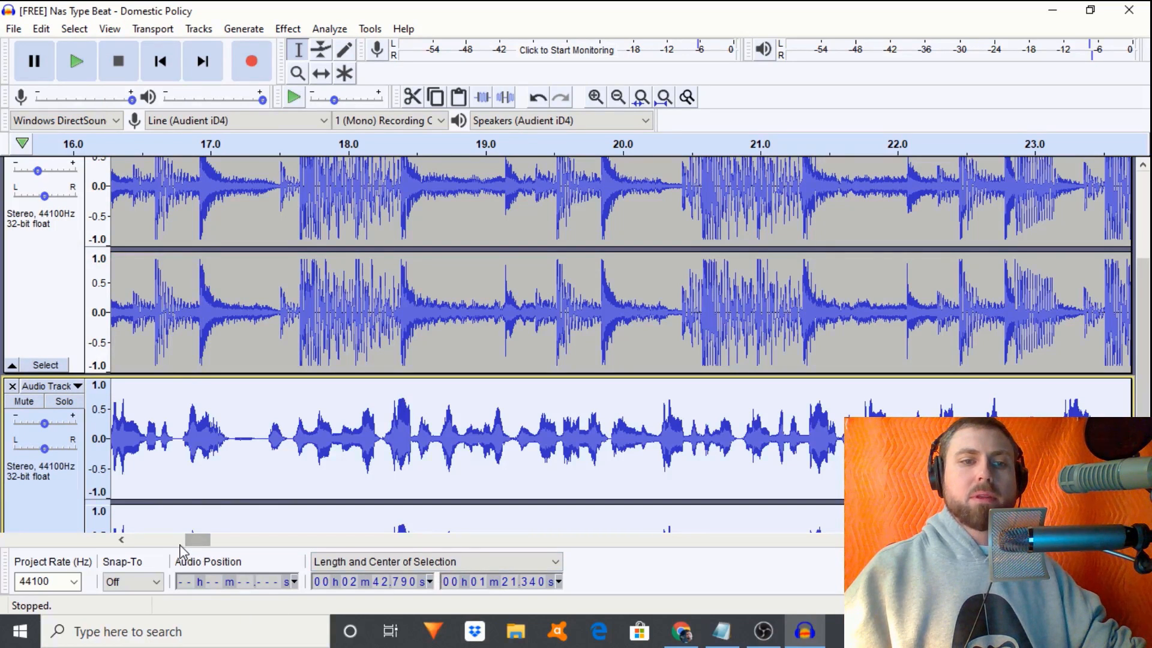
- Zoom out to 0–30 seconds and play the mix from 11.719 s
left_click_drag(191, 540, 150, 544)
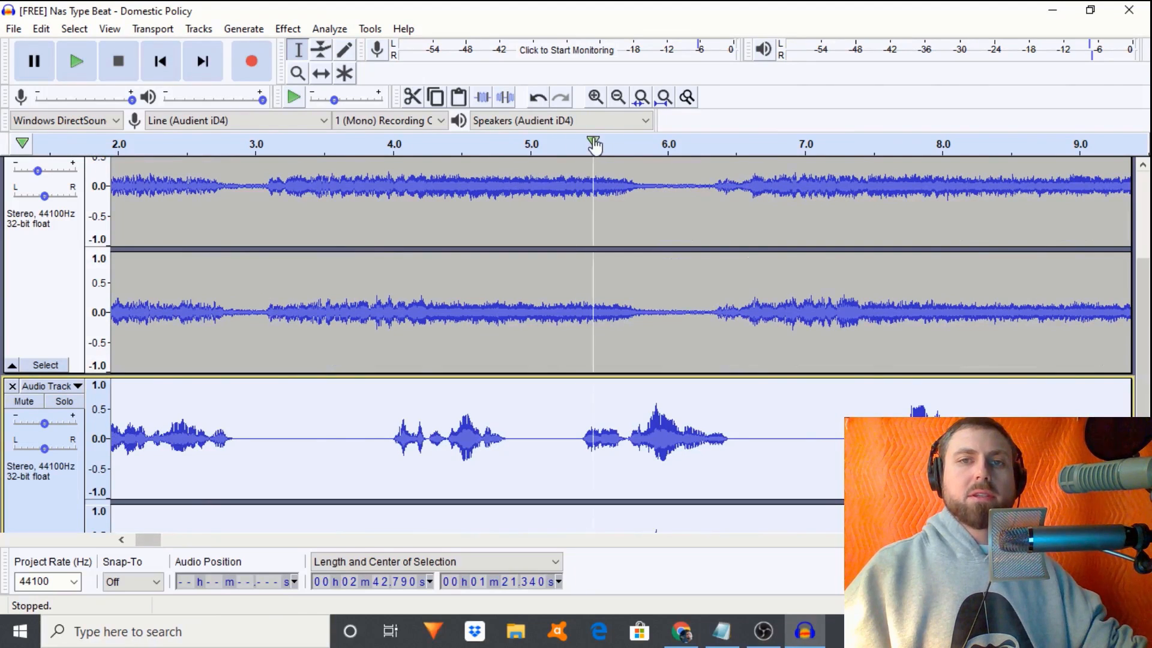
left_click(618, 96)
left_click(618, 96)
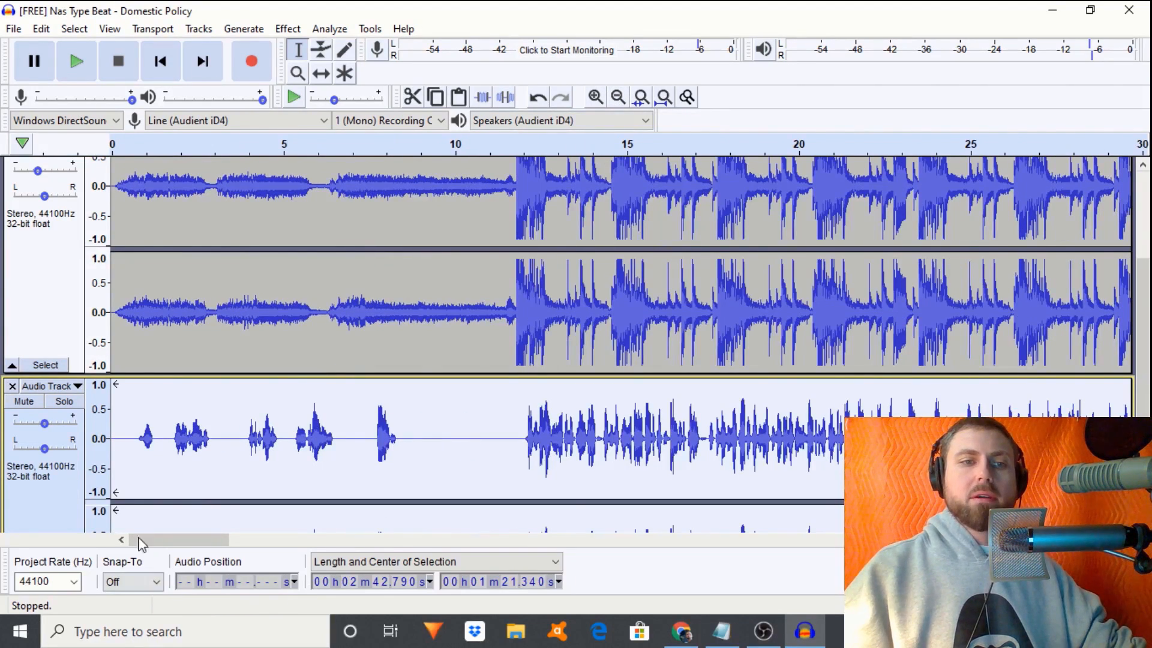
left_click(514, 466)
key("space")
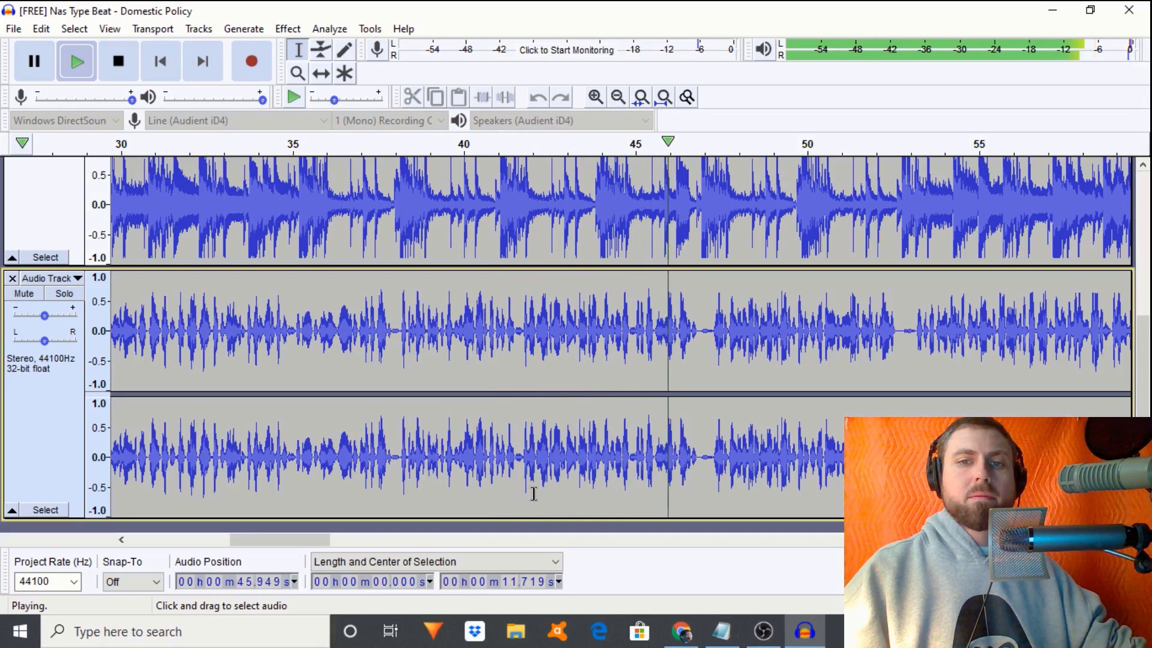
- Stop playback, mute the original mono Audio Track, and check edit points around 17.5–18.8 s
key("space")
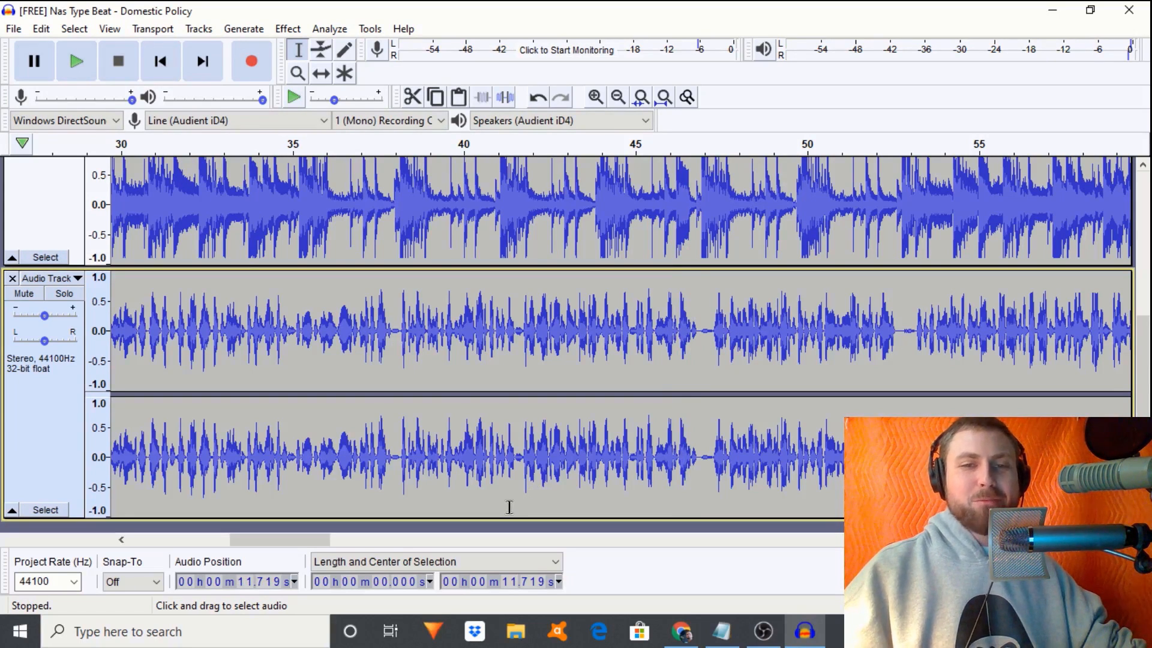
left_click_drag(323, 541, 258, 542)
scroll(94, 450, "up", 4)
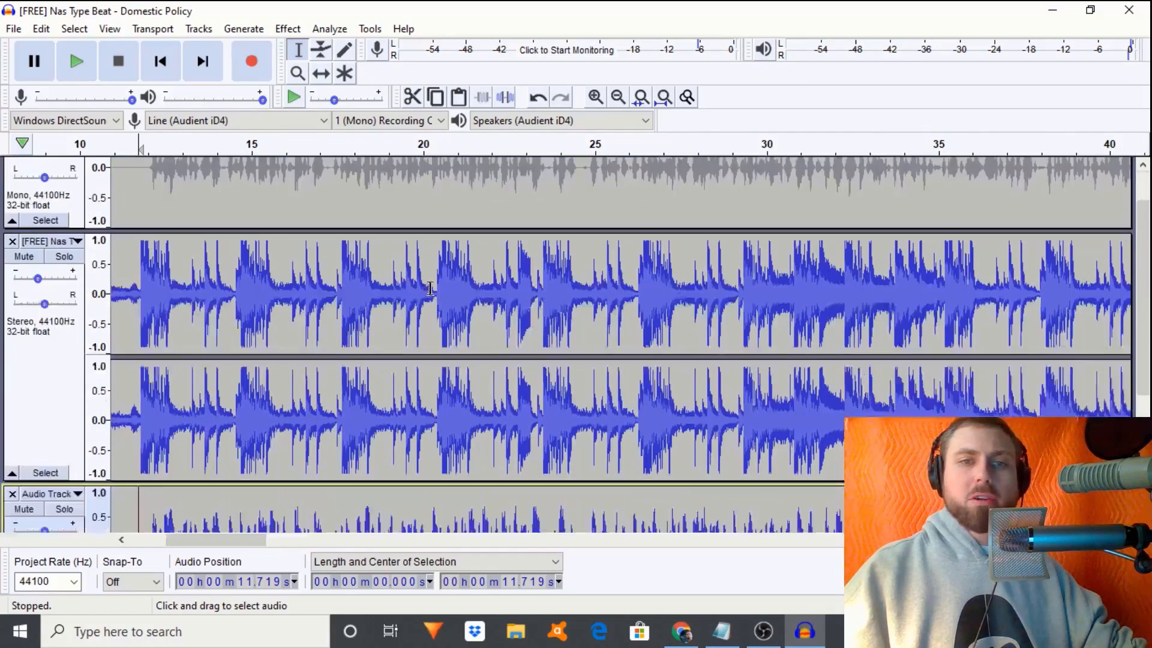
scroll(95, 450, "down", 1)
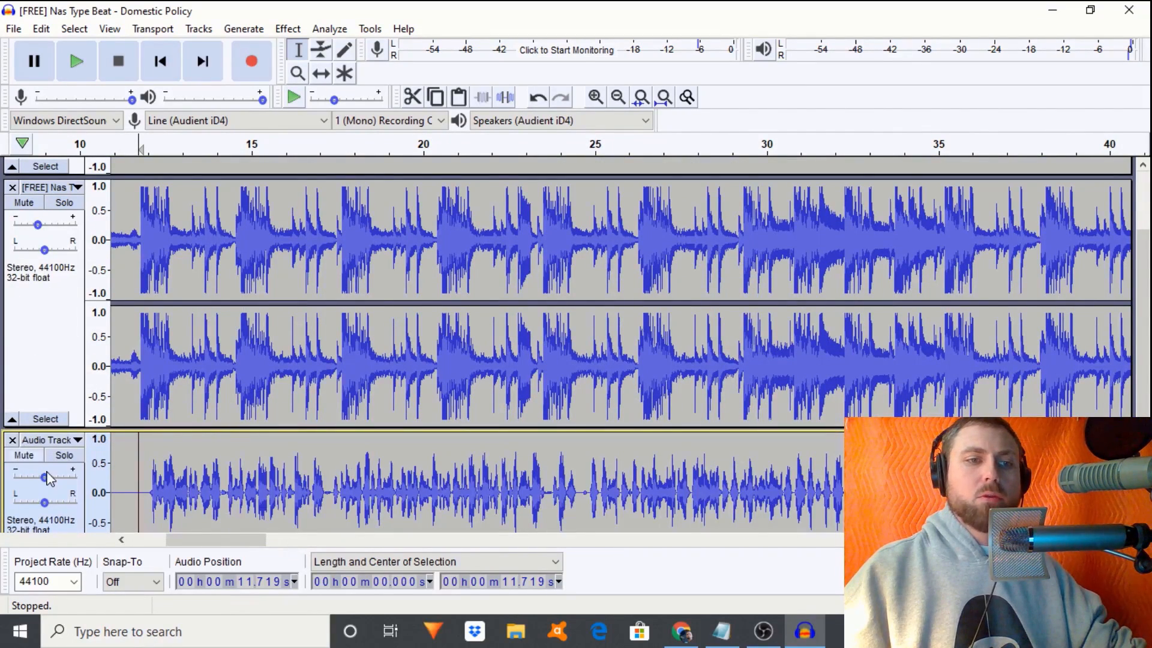
left_click(33, 457)
scroll(370, 371, "up", 5)
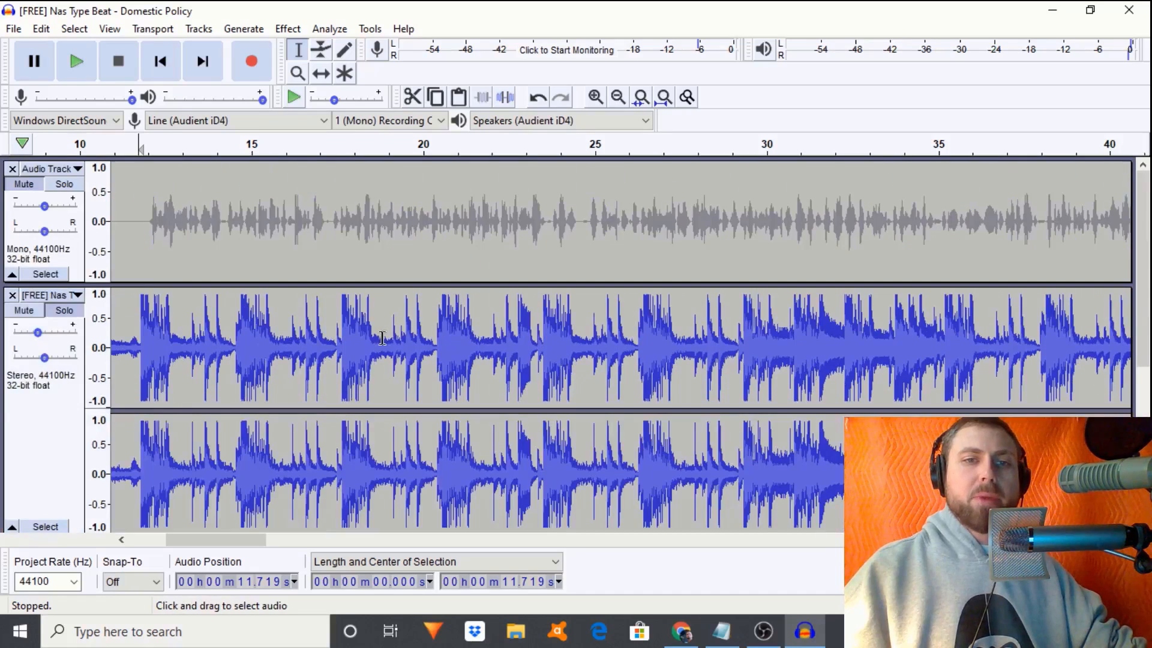
left_click(363, 222)
left_click(338, 231)
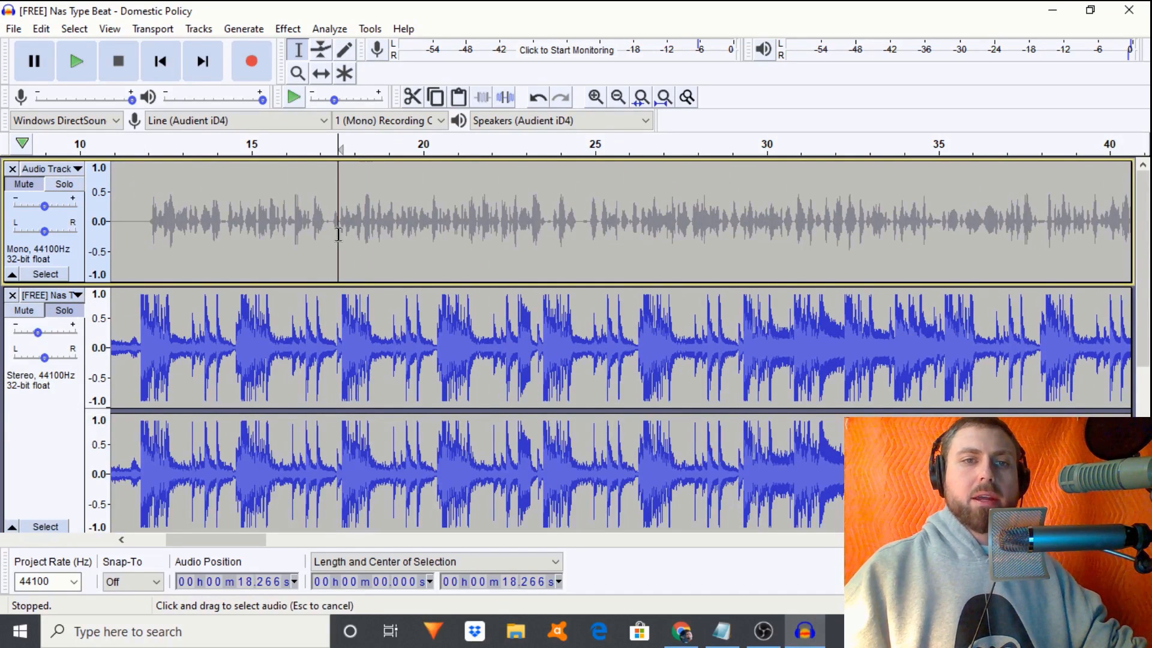
left_click(381, 237)
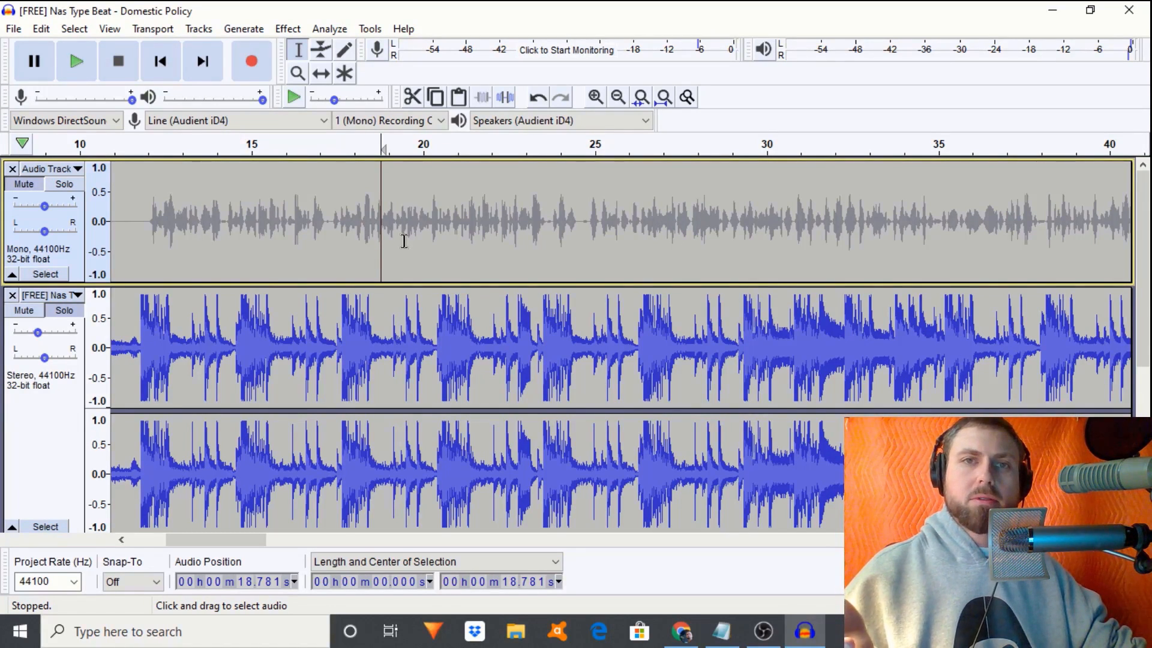
- Select the stereo vocal track and play the mix from 17.21 s
scroll(346, 250, "down", 5)
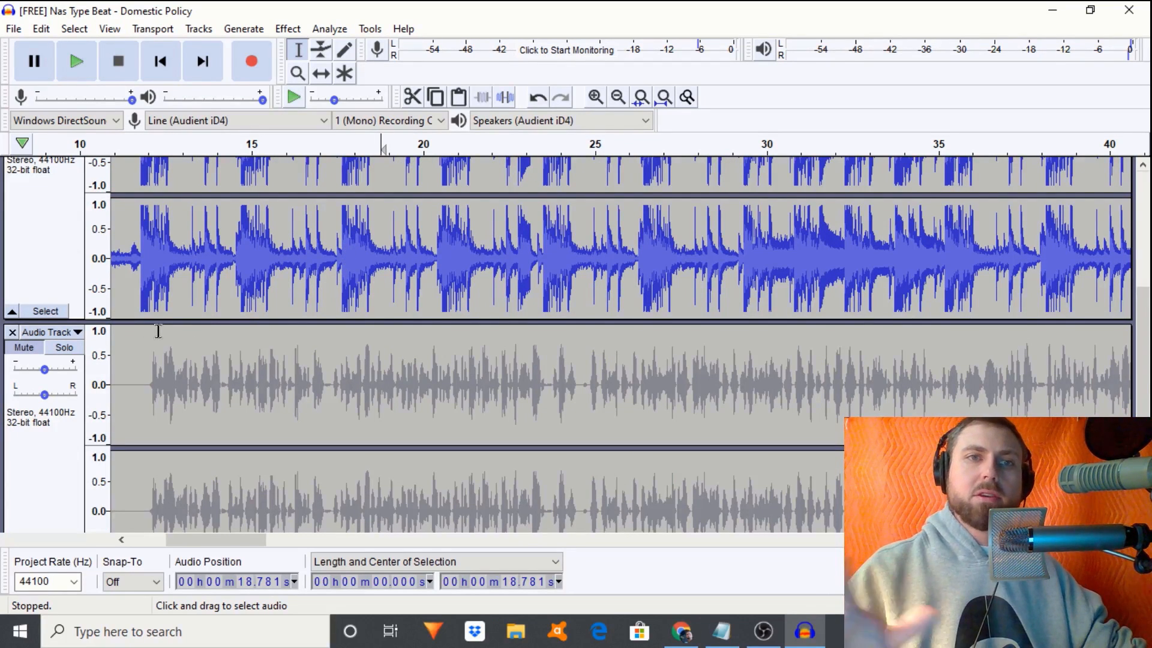
left_click(30, 359)
left_click(327, 354)
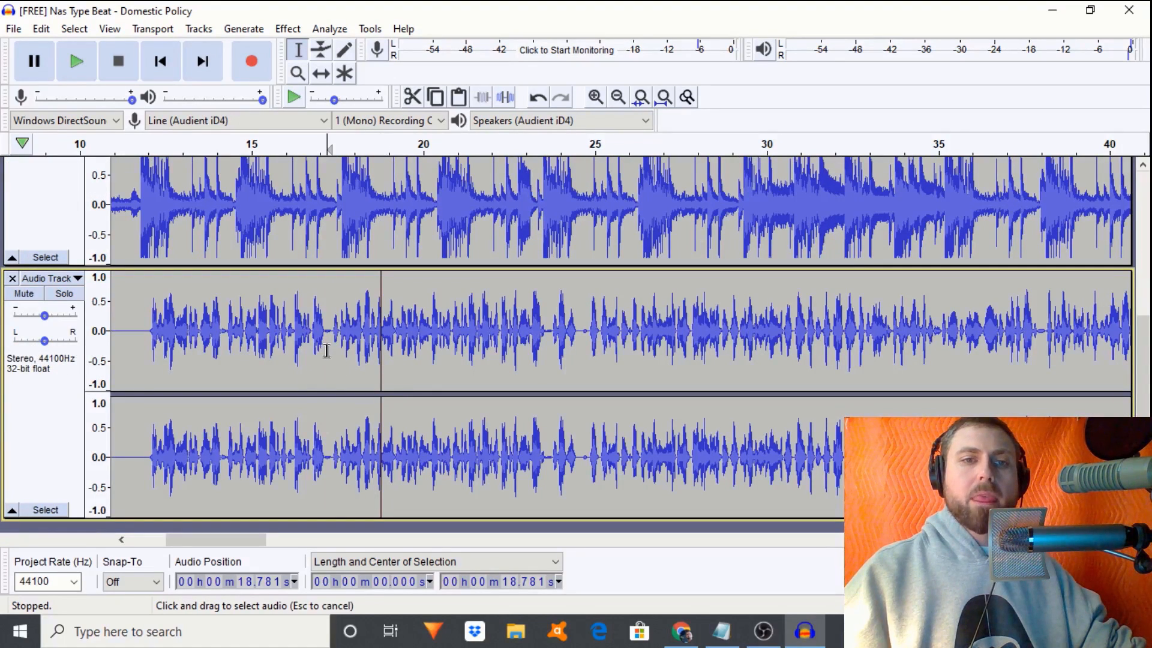
key("space")
key("space")
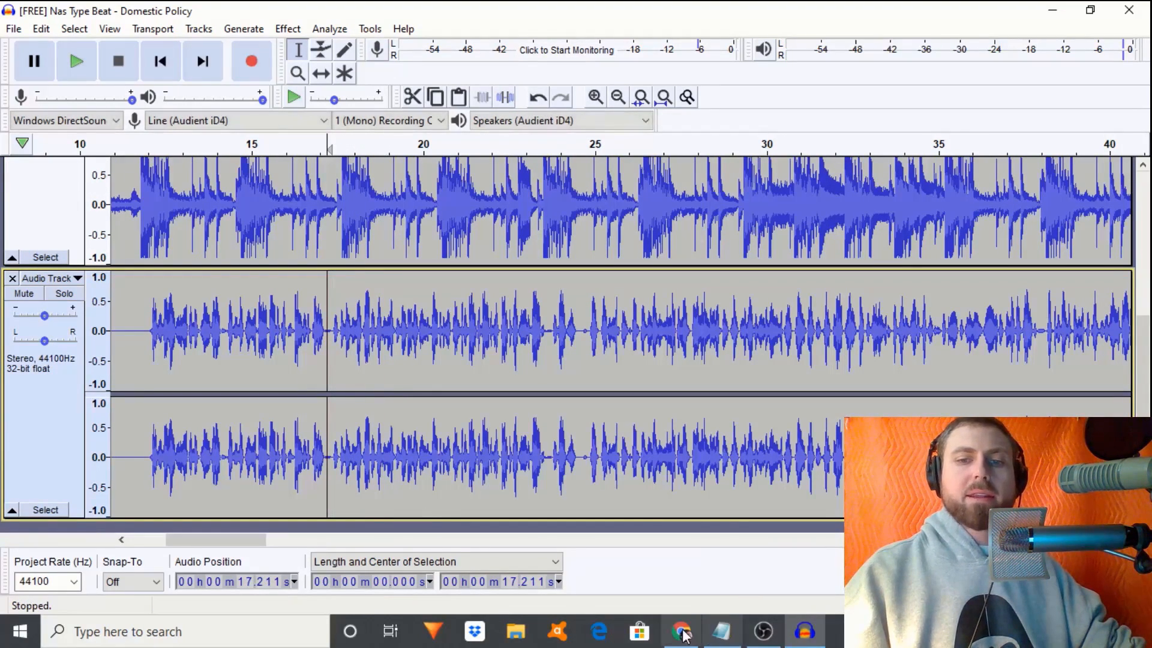
left_click(722, 631)
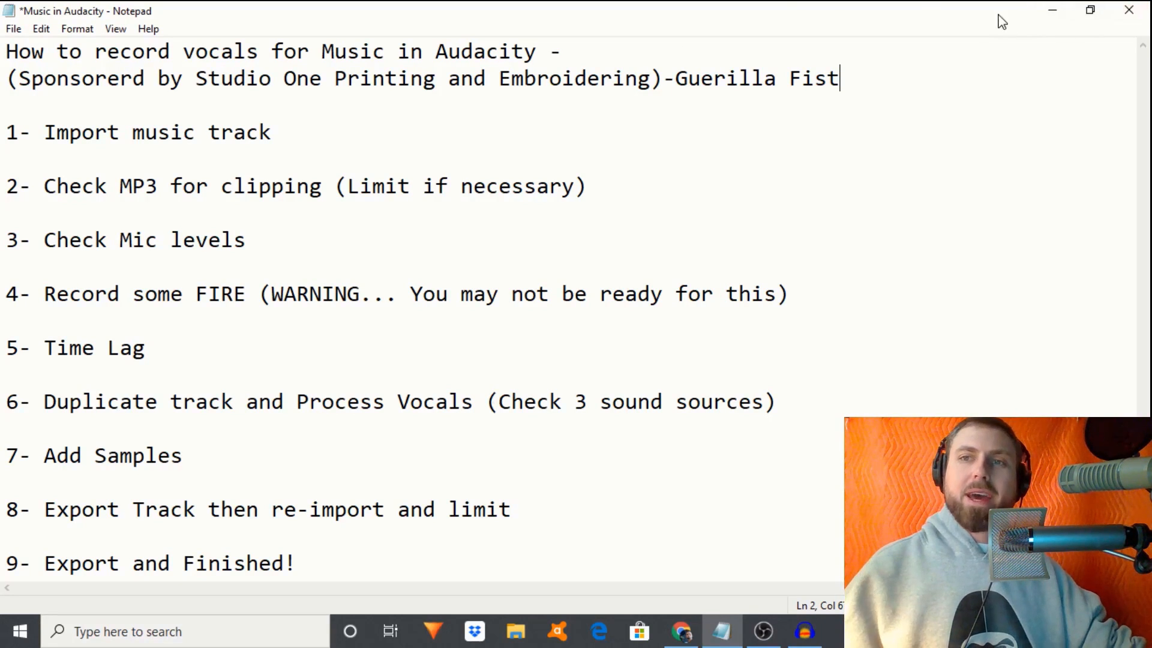
left_click(1052, 12)
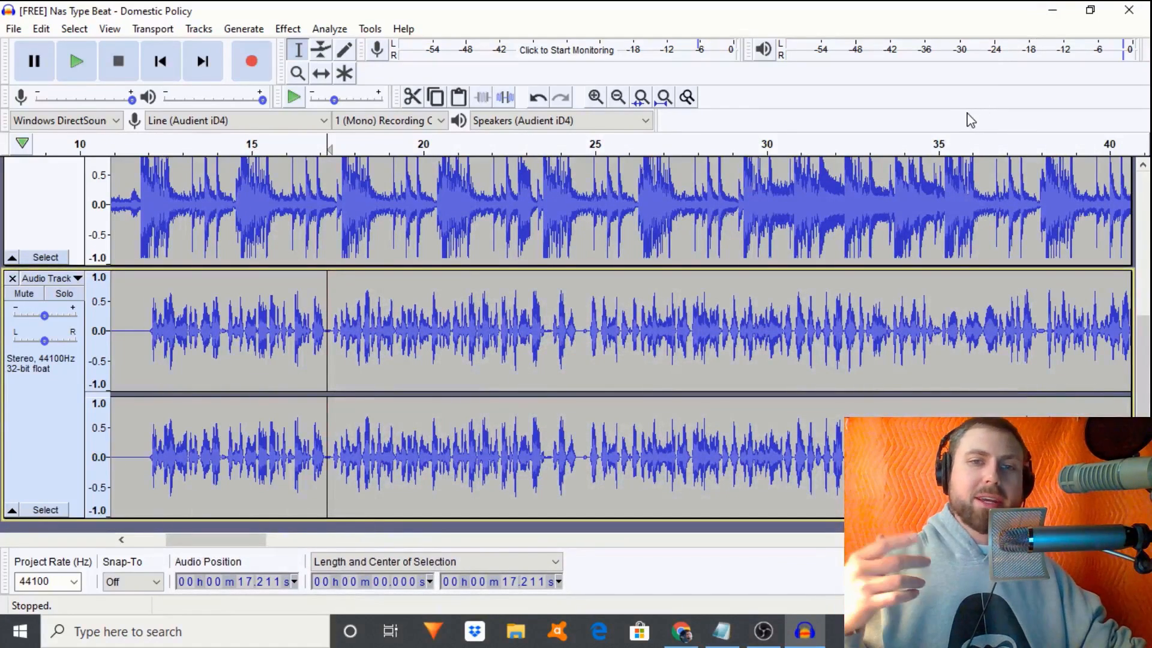
- Select the whole stereo vocal clip and look through the Effect menu without applying anything
double_click(363, 344)
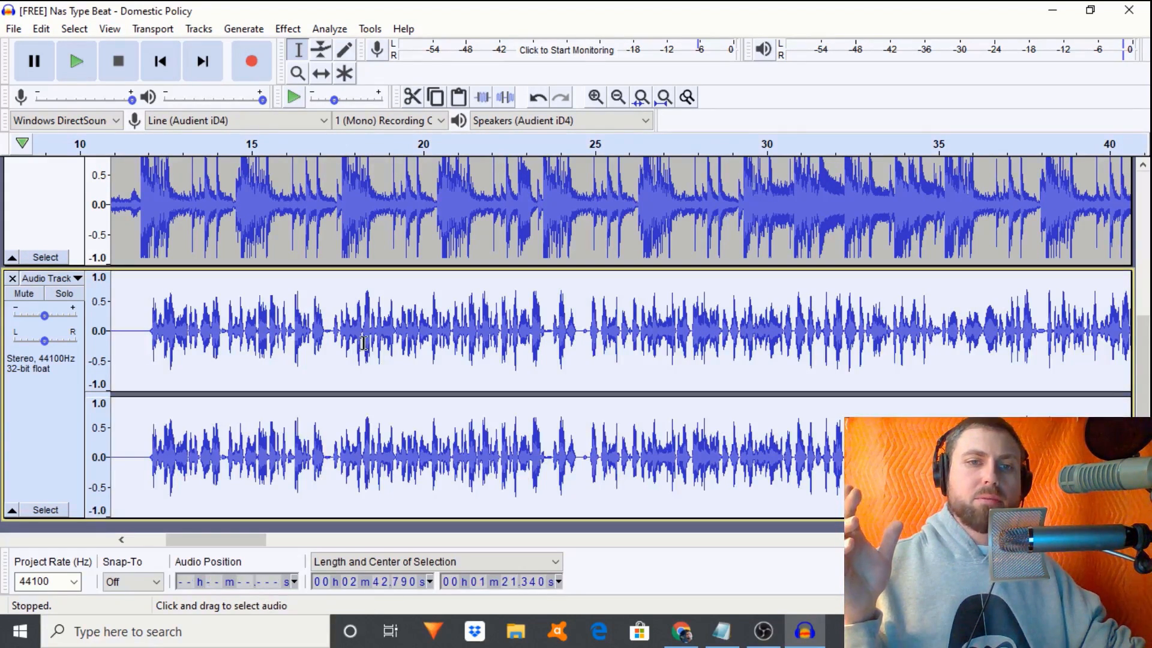
left_click(298, 28)
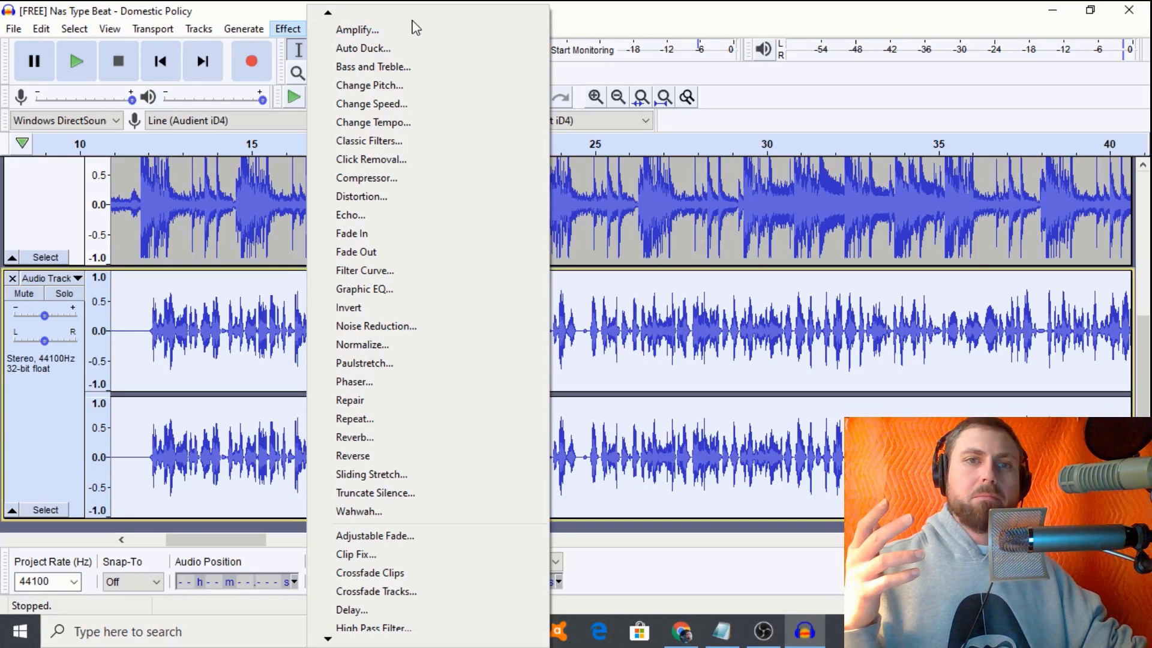
left_click(264, 5)
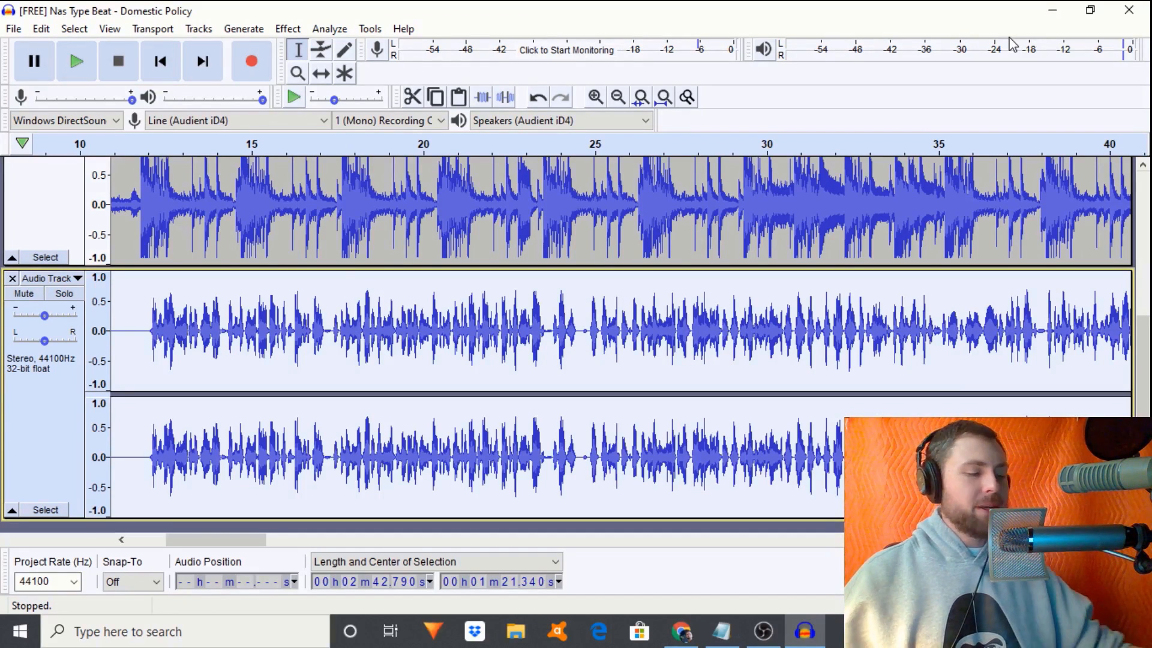
- Minimize Audacity, close the Studio One printing tab in Chrome, and open the JAY-Z Dirt Off Your Shoulder video
left_click(1047, 13)
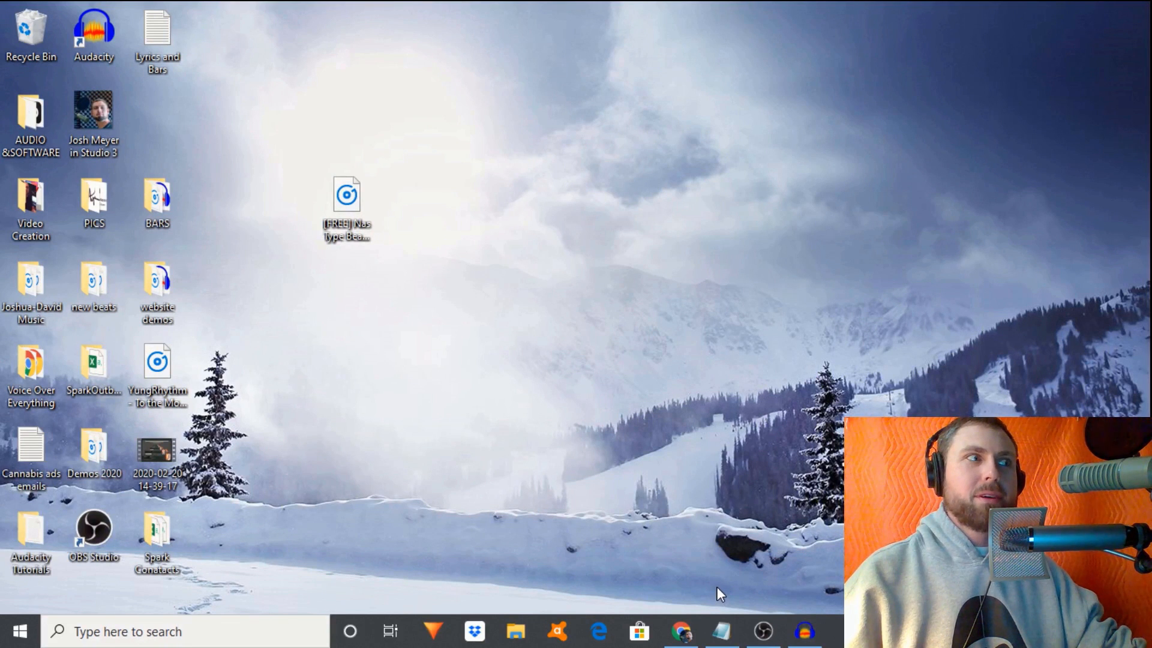
left_click(682, 631)
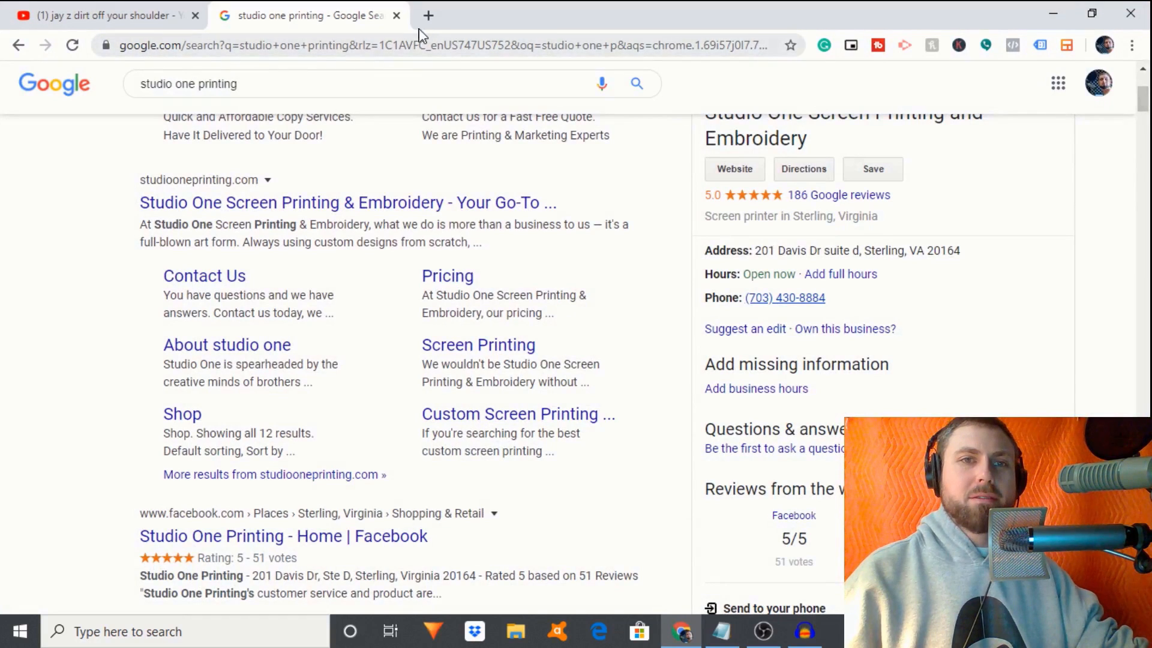
left_click(396, 16)
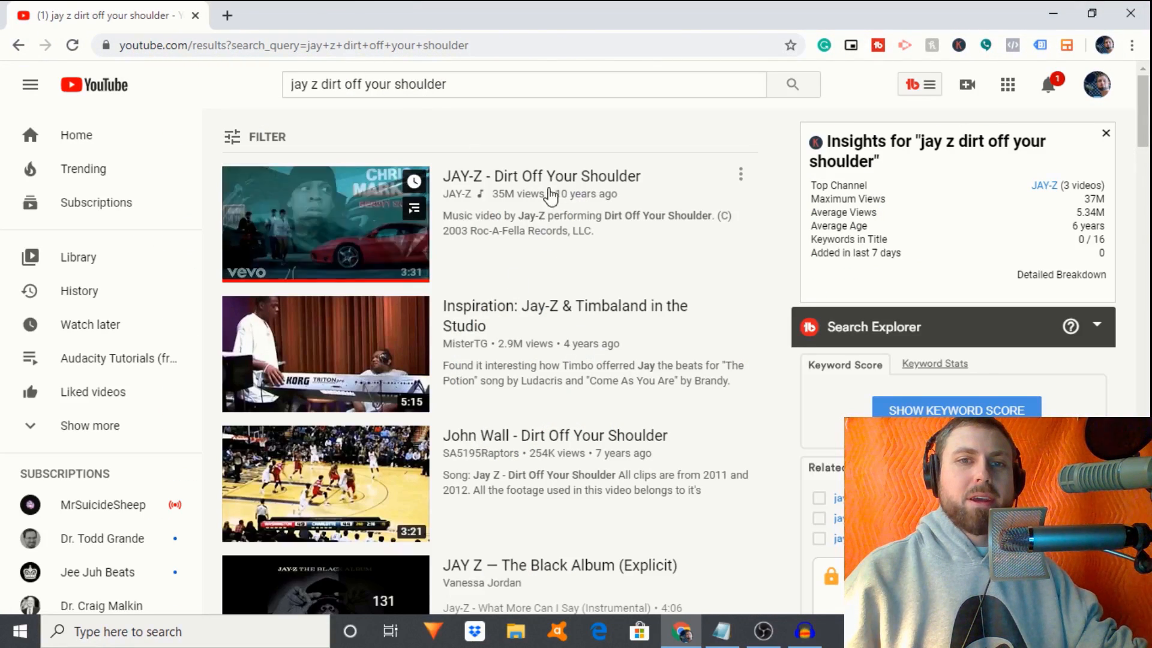
left_click(534, 178)
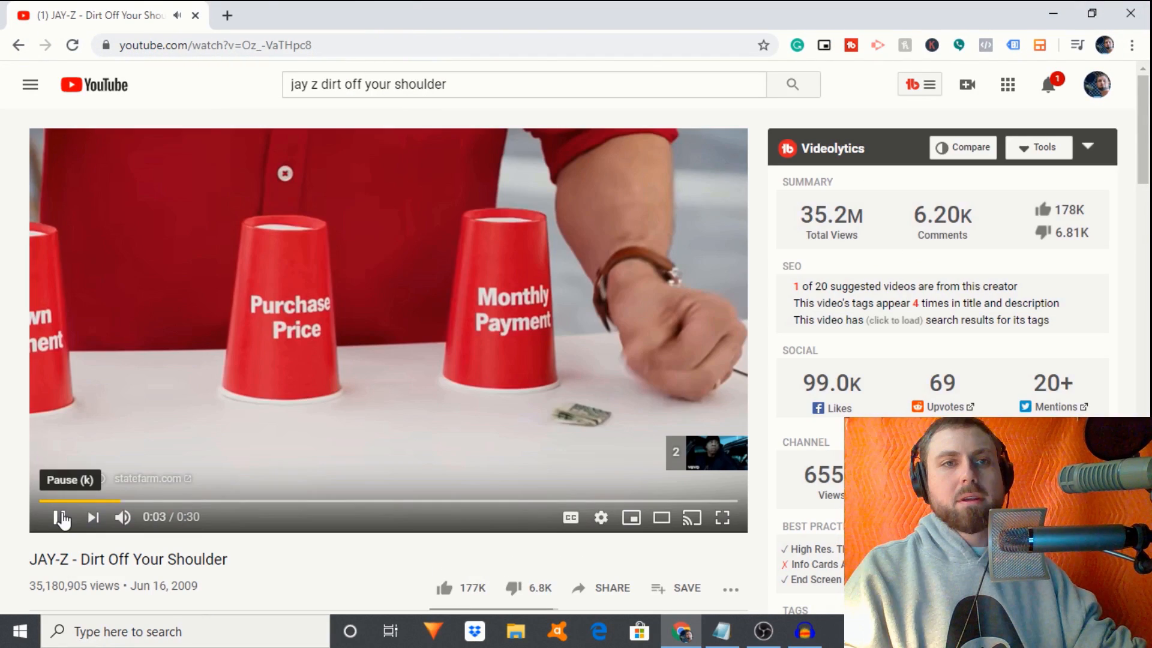
- In a new tab, search Google for 'youtube to mp3' and browse the converter results
left_click(225, 16)
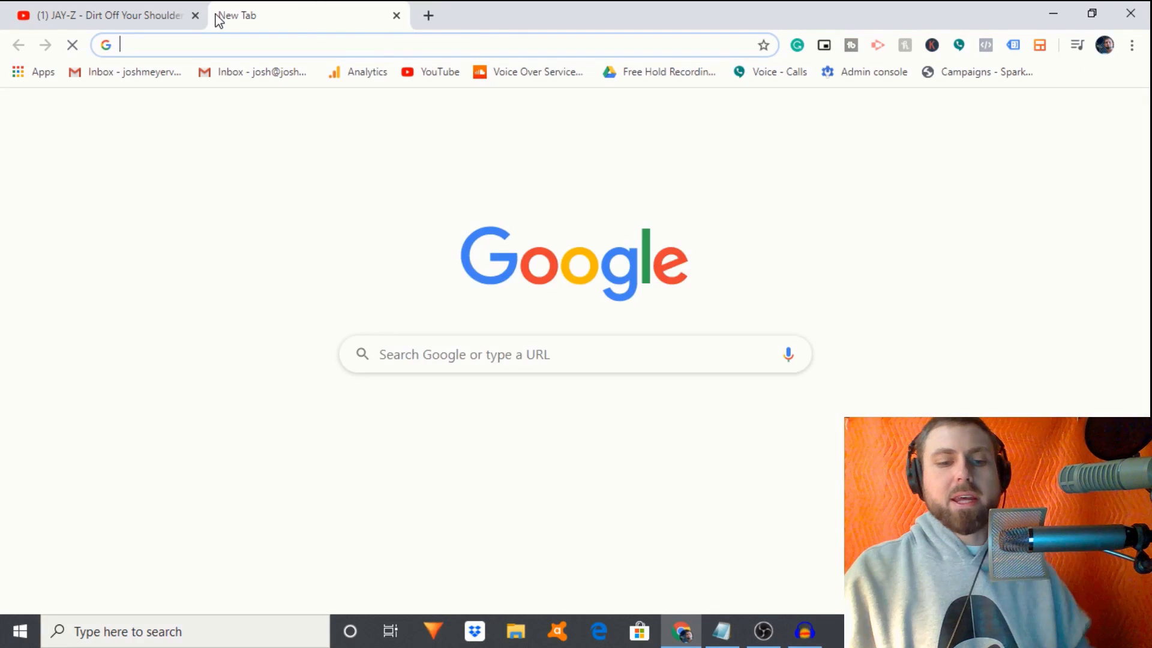
type("youtube.com")
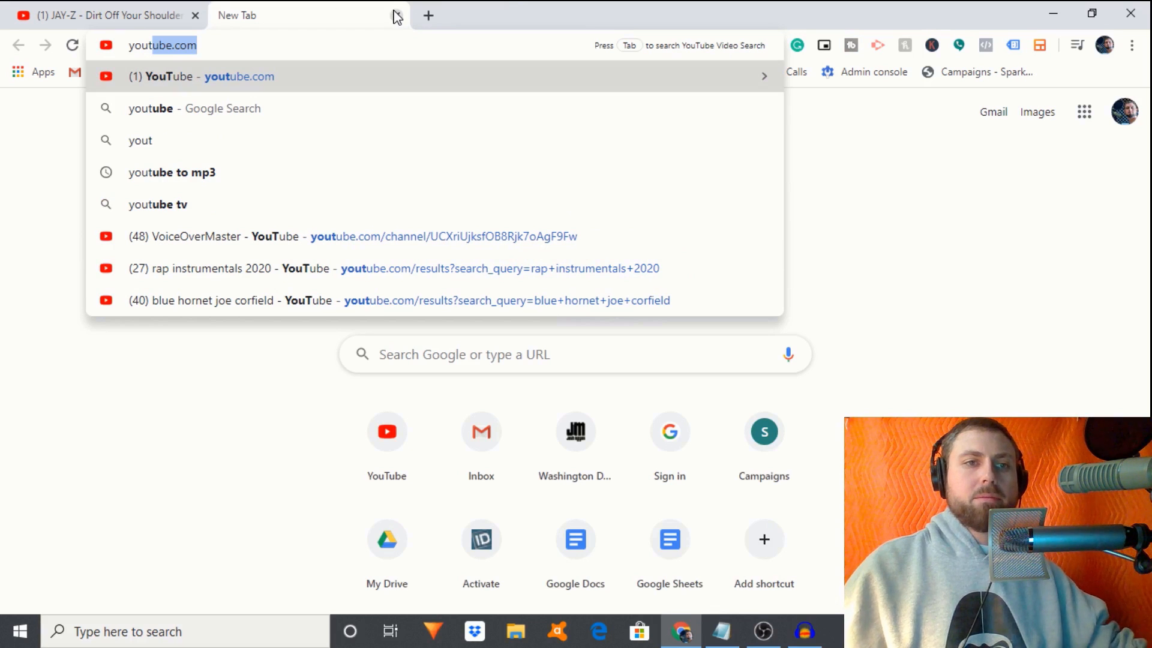
left_click(362, 175)
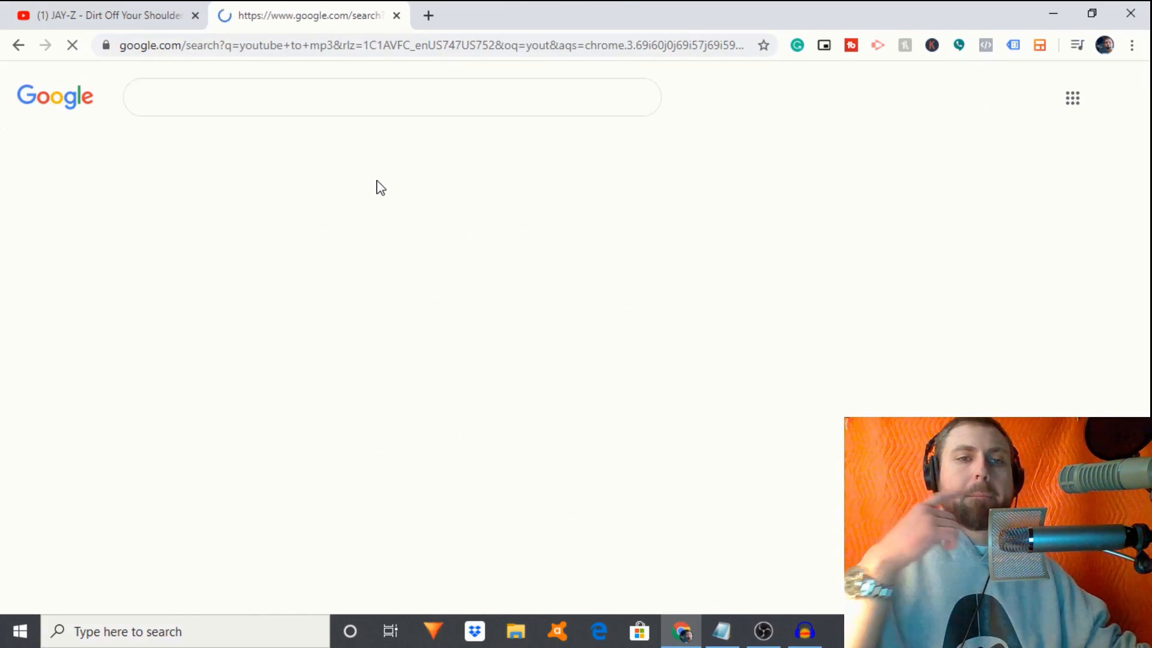
scroll(378, 186, "down", 3)
scroll(378, 188, "down", 2)
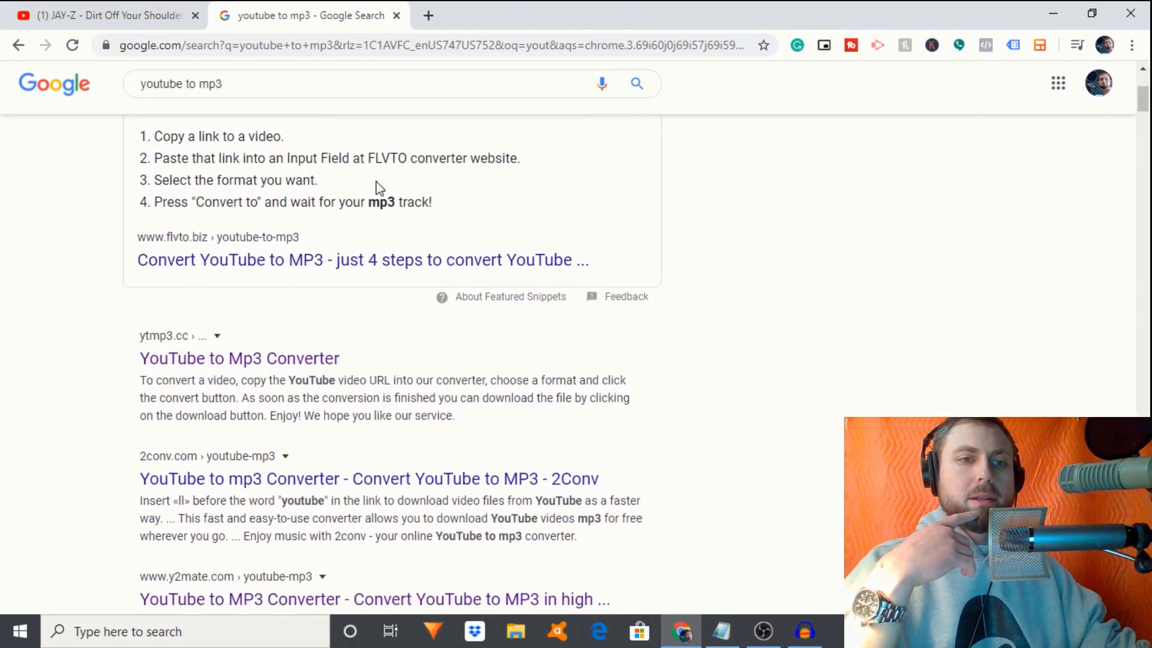
scroll(183, 255, "down", 2)
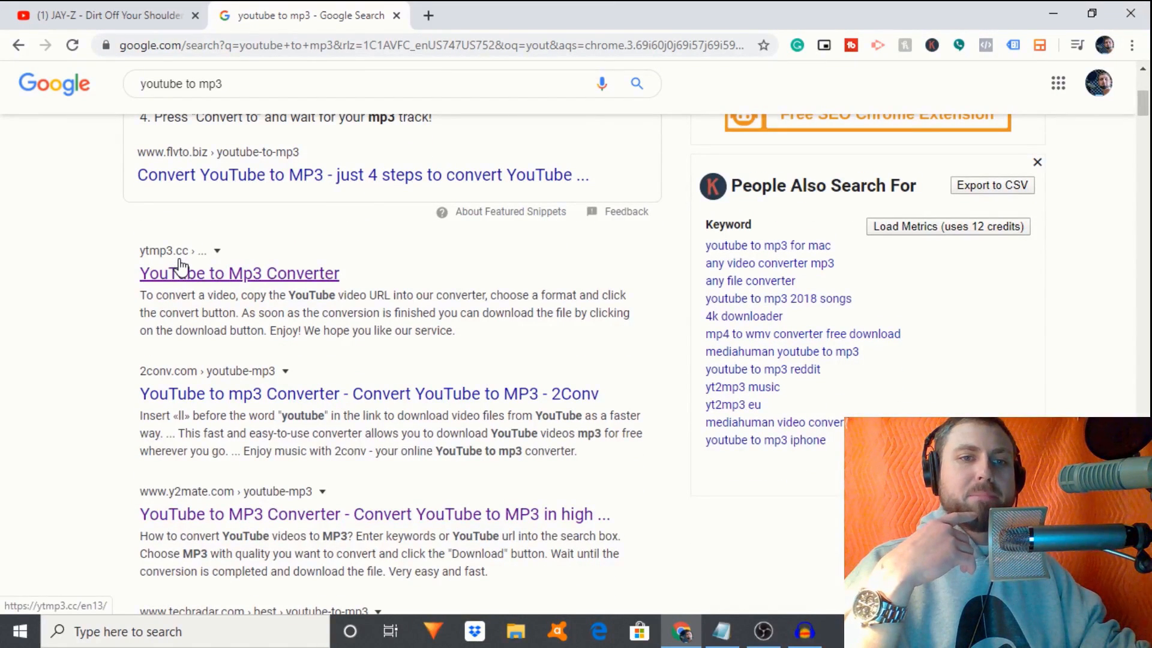
- Convert the pasted JAY-Z video link to mp3 on YTMP3, download it, close the ad and minimize Chrome
left_click(199, 278)
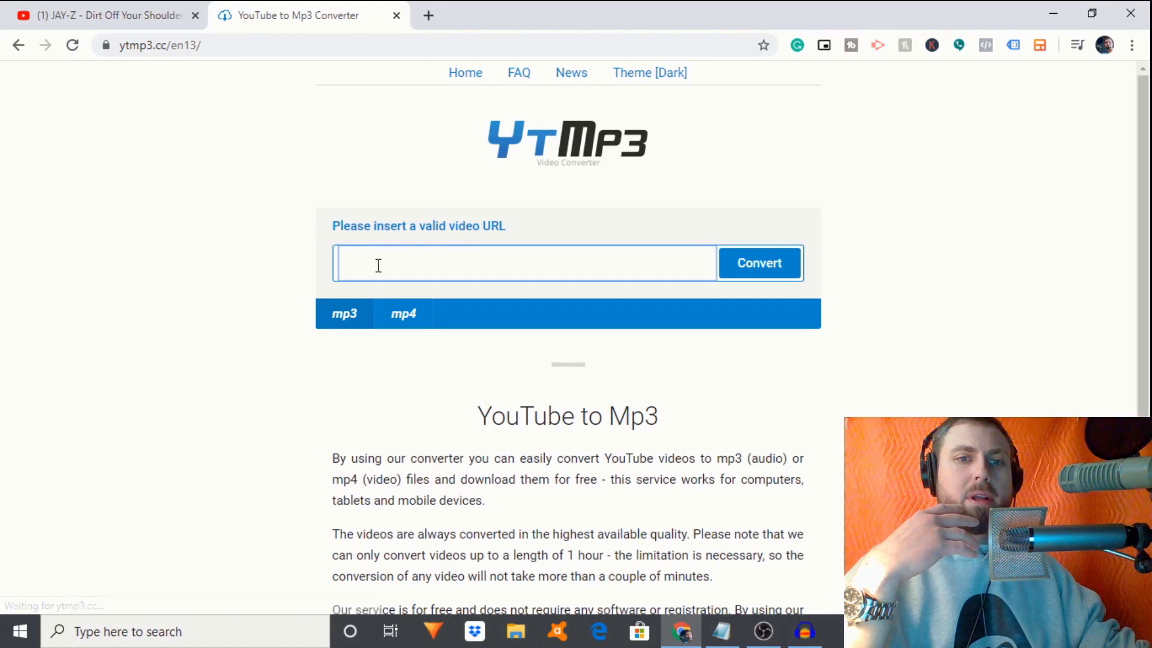
right_click(378, 265)
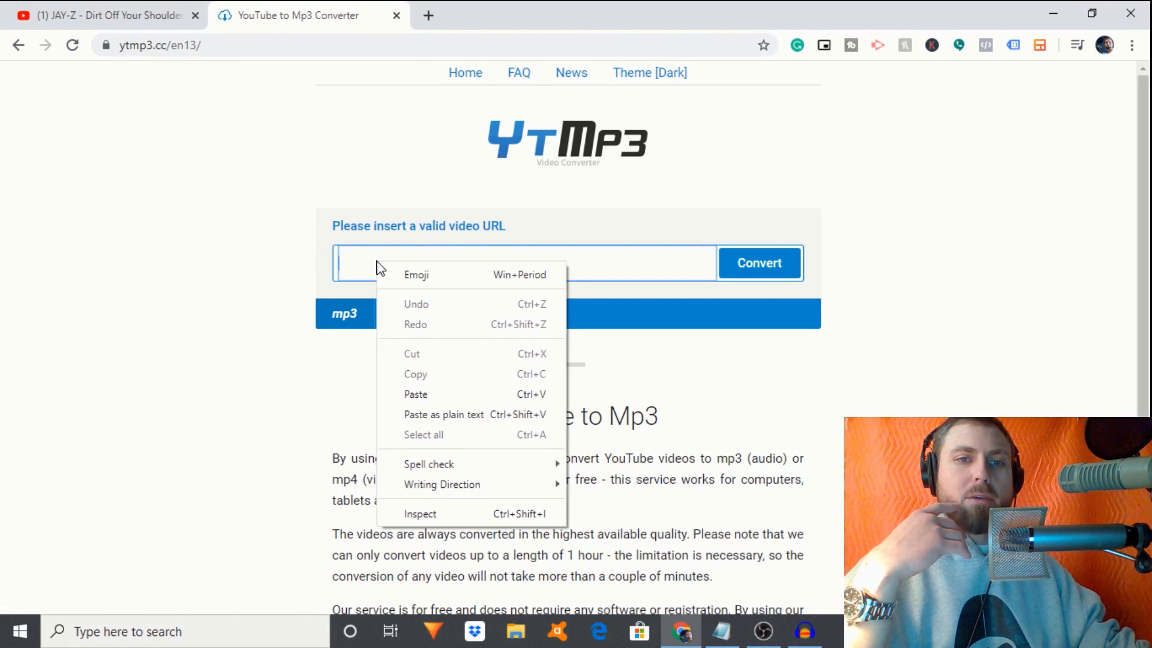
left_click(412, 391)
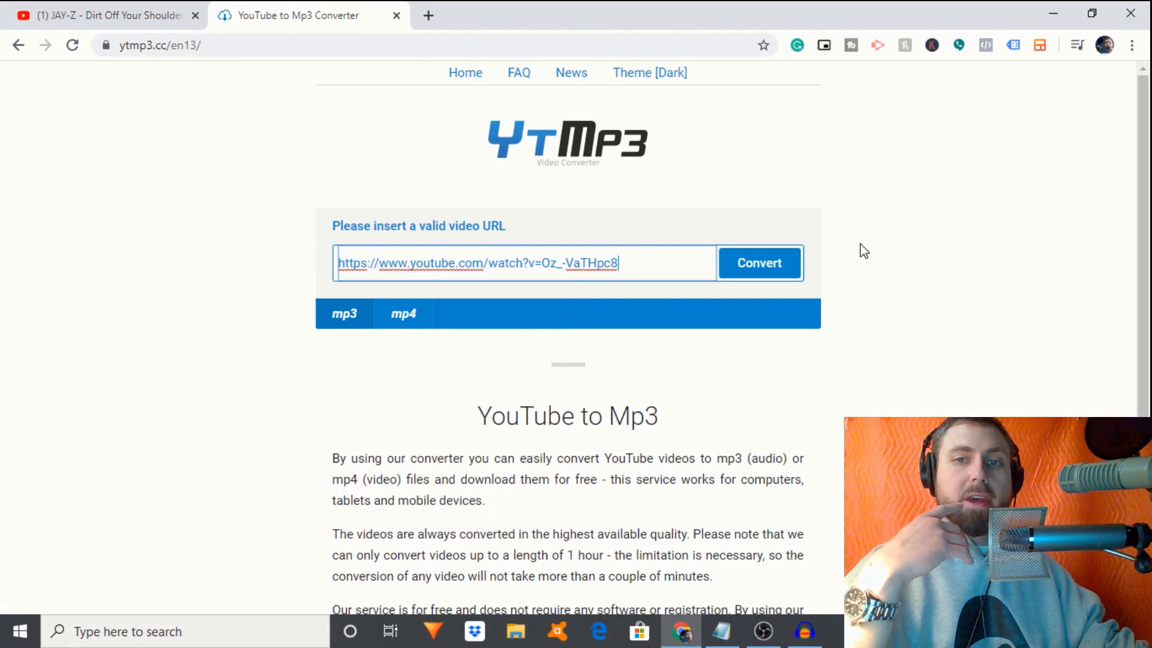
left_click(785, 266)
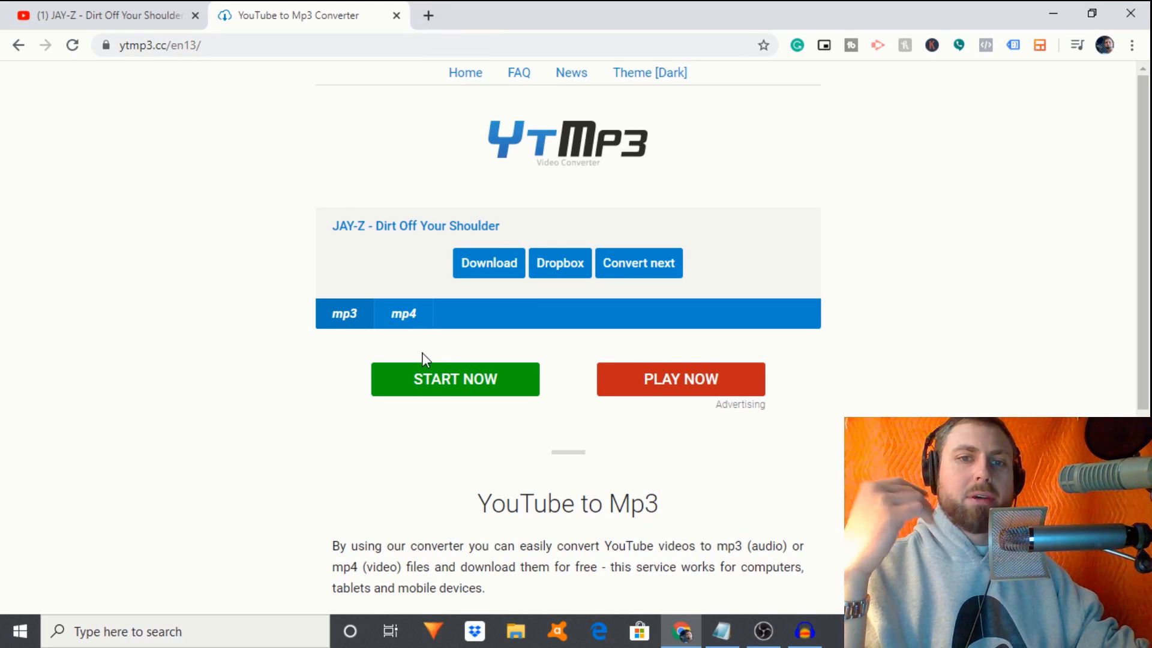
left_click(484, 271)
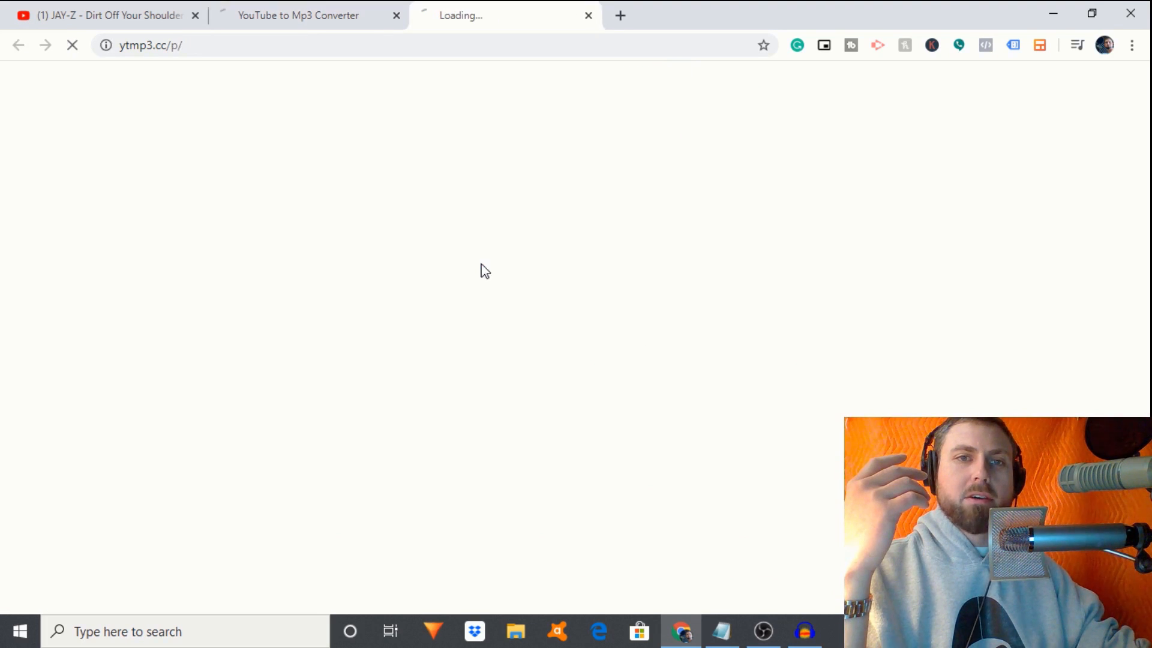
left_click(598, 17)
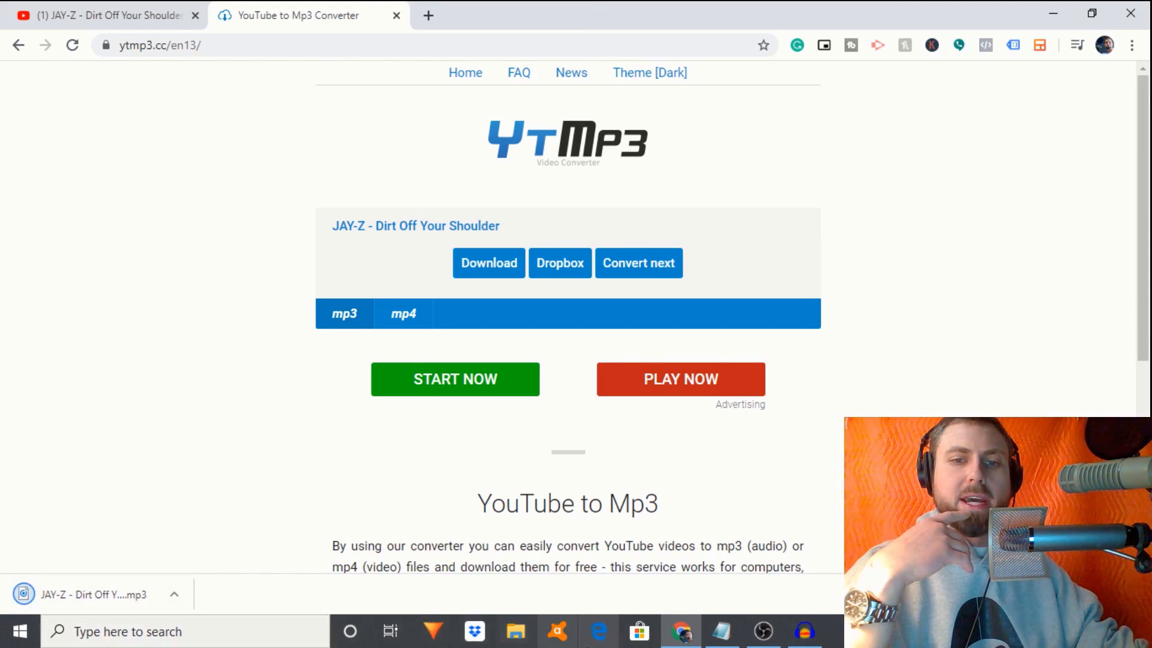
left_click(1056, 11)
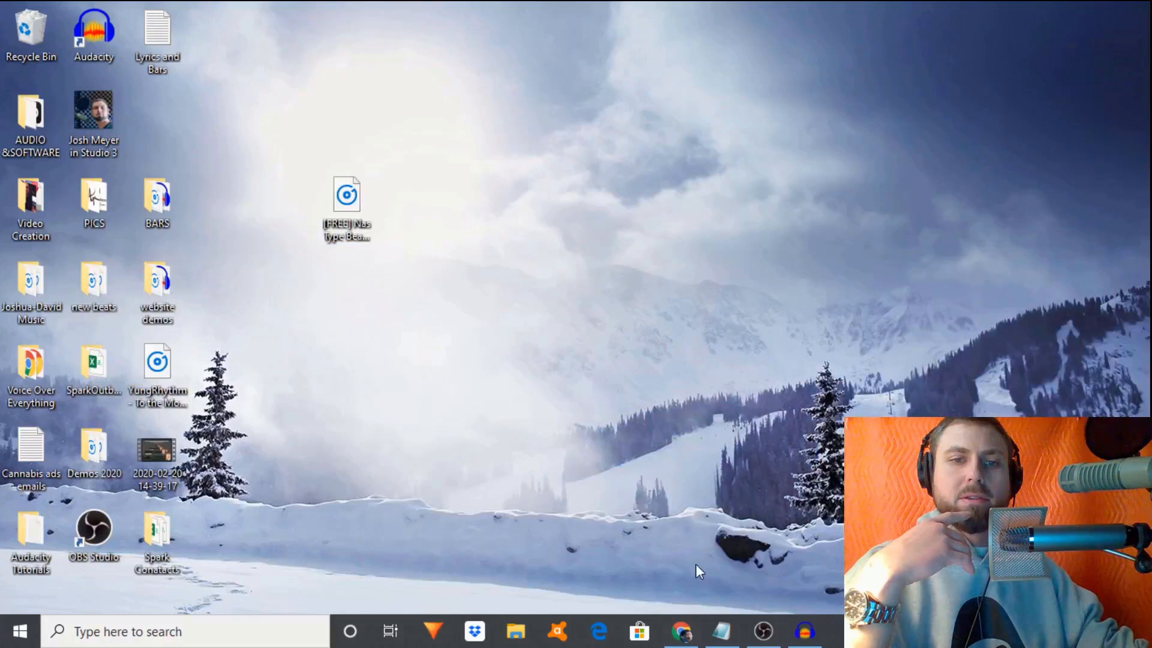
- Open the JAY-Z mp3 from the Downloads folder in its own Audacity window
left_click(524, 638)
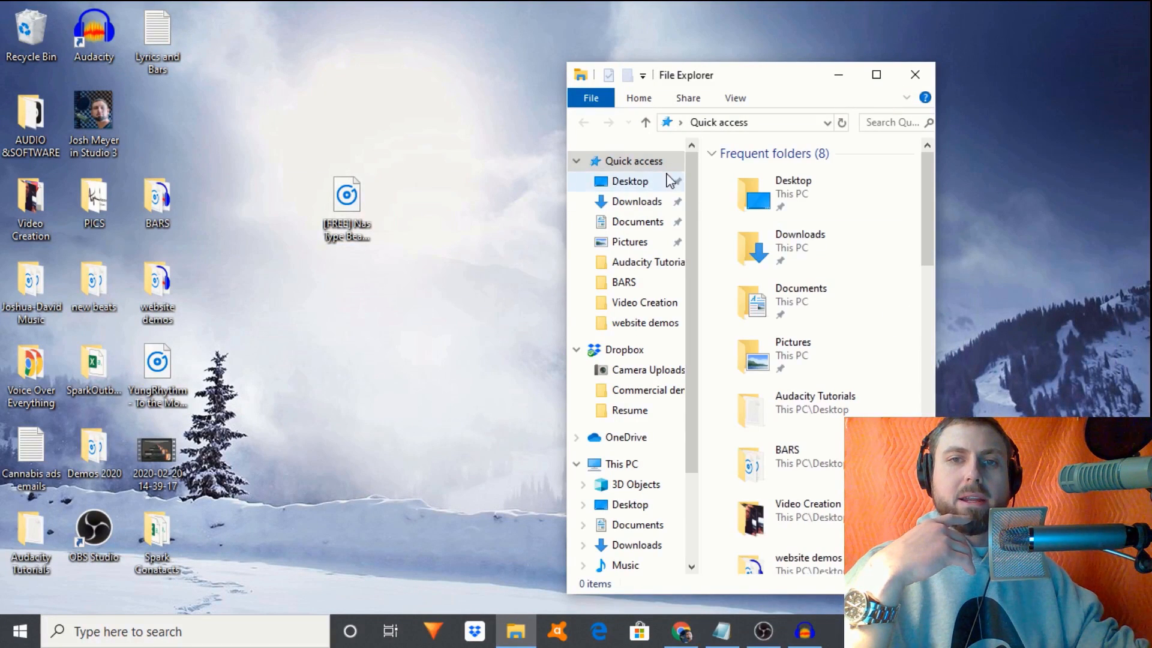
left_click(660, 201)
left_click_drag(804, 201, 94, 30)
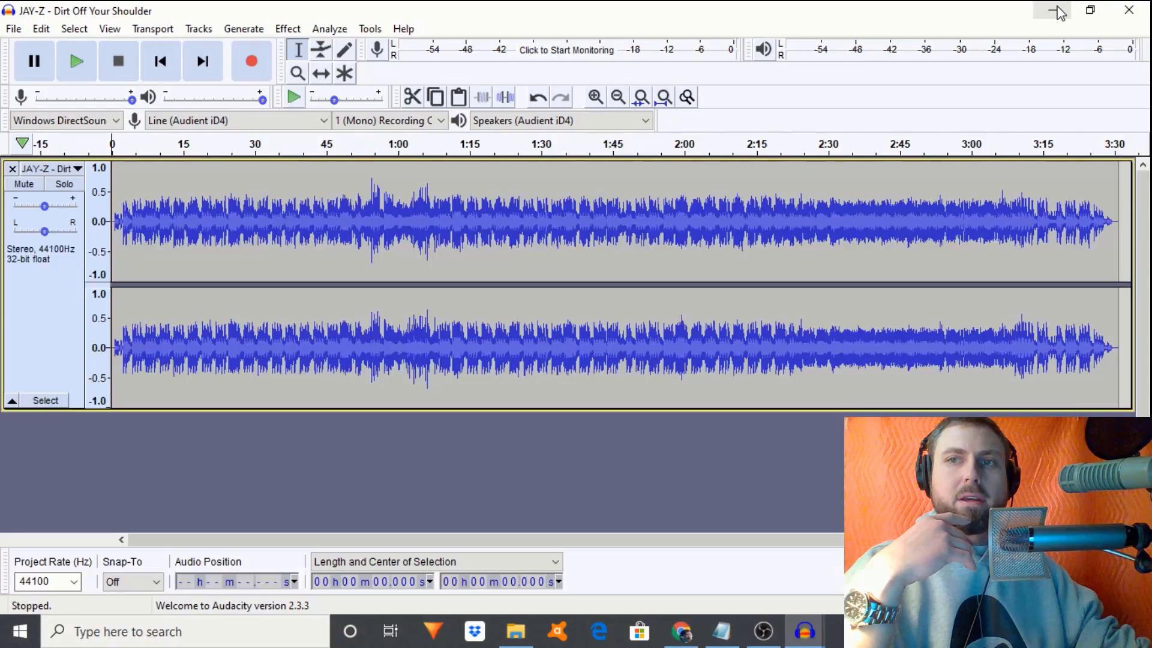
- Minimize the JAY-Z window and bring the Nas Type Beat project back to the front
left_click(1054, 10)
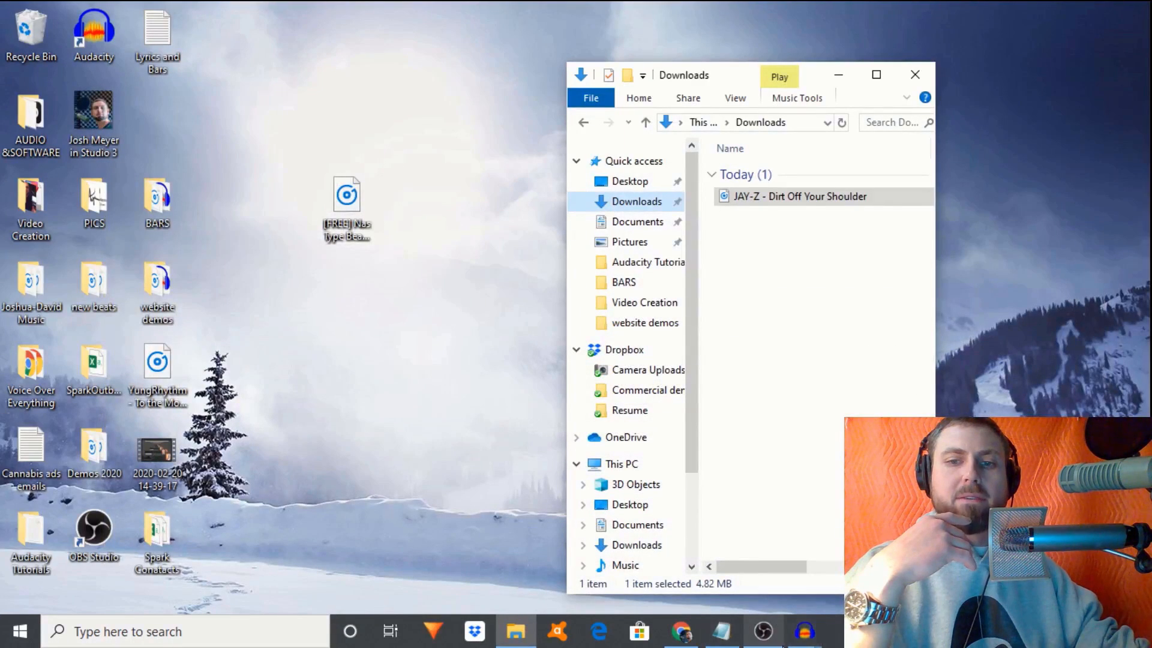
left_click(806, 632)
mouse_move(806, 632)
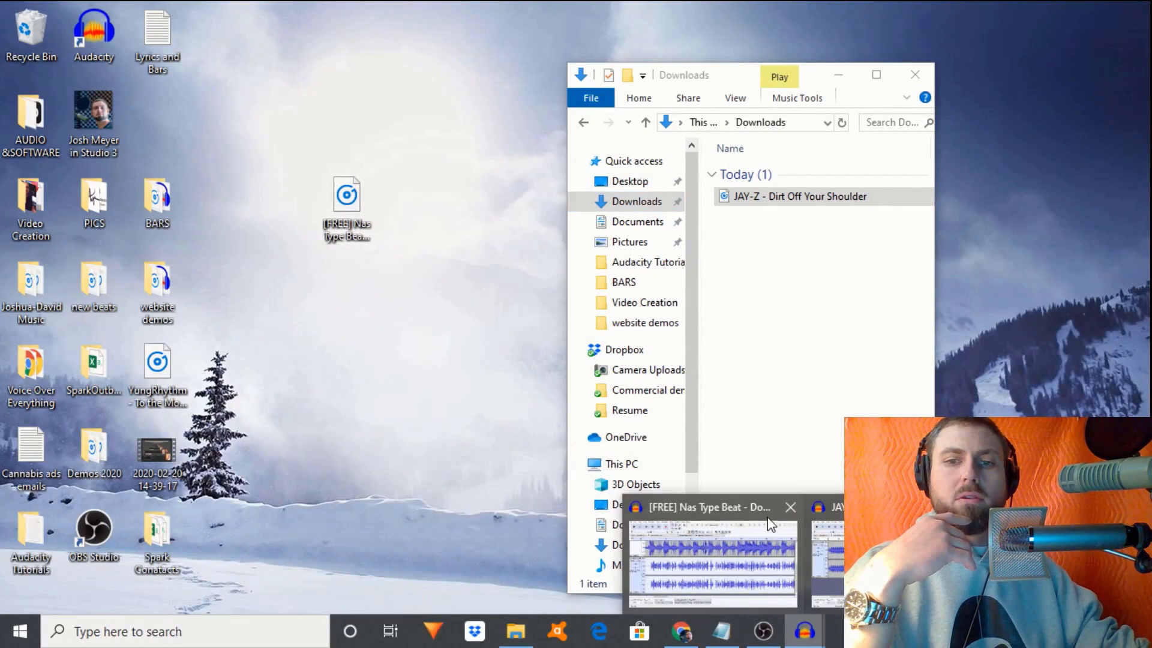
left_click(726, 505)
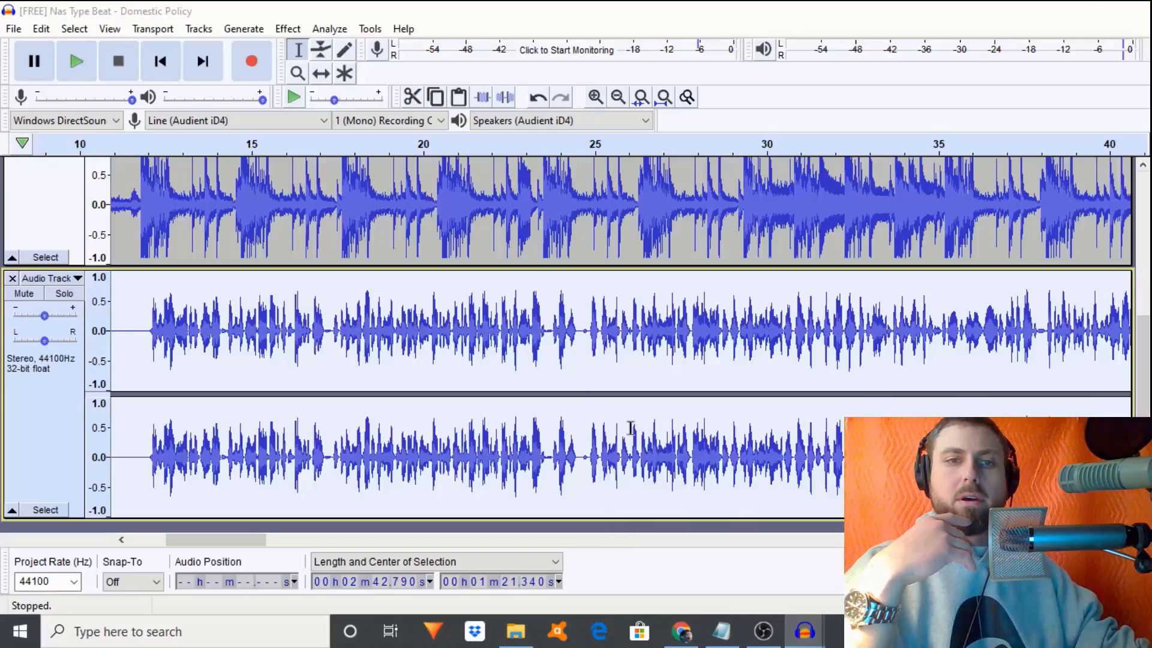
- Save the project as 'VoiceOverMaster' on the Desktop, then minimize Audacity
left_click(13, 28)
mouse_move(138, 128)
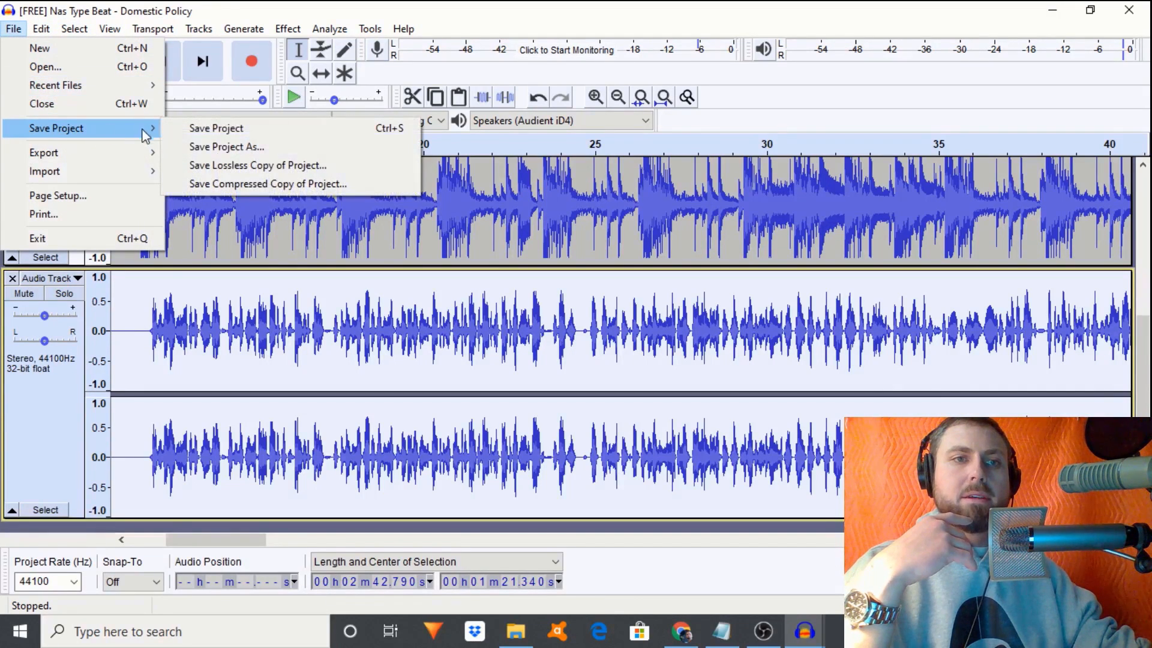
left_click(227, 148)
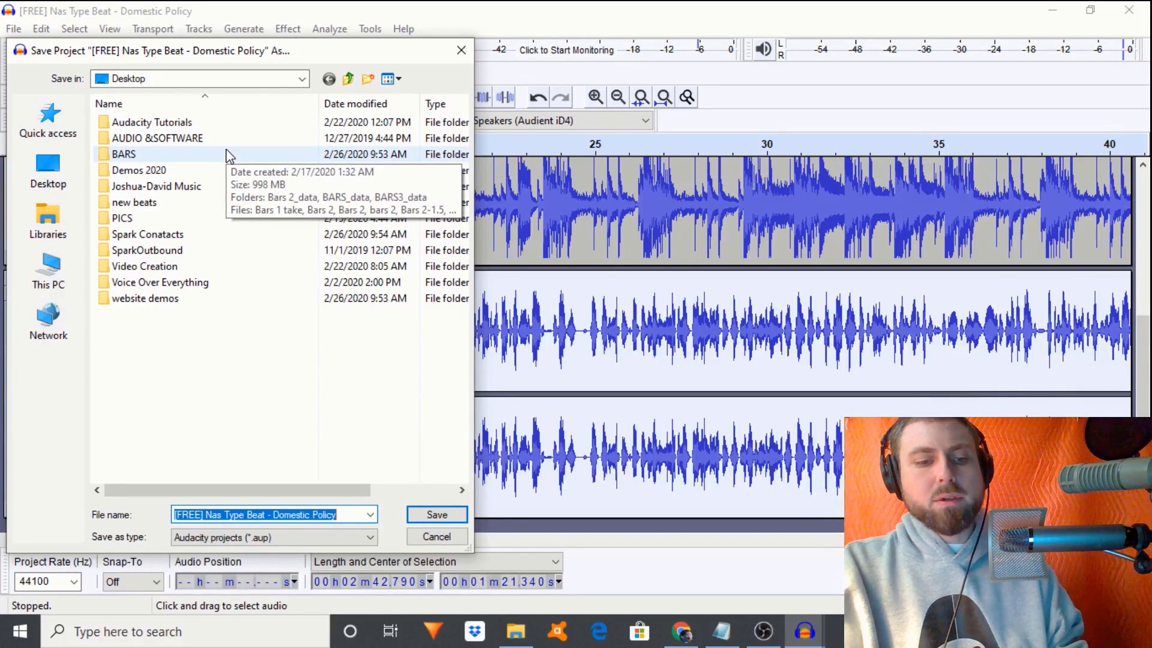
type("Voic")
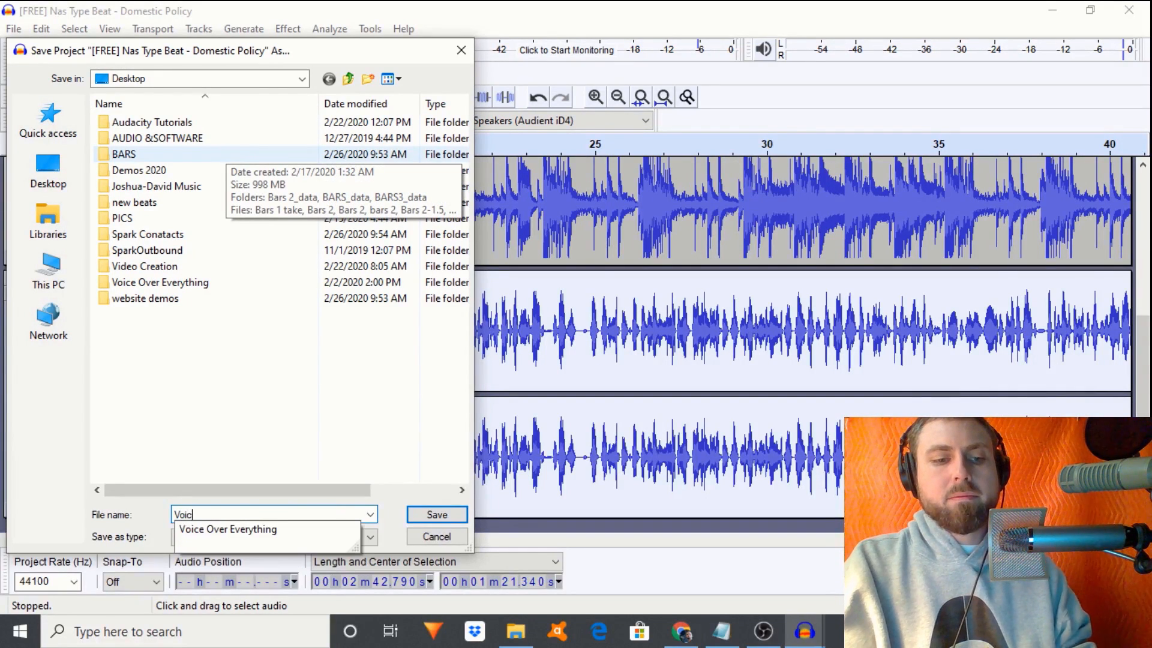
type("eOver")
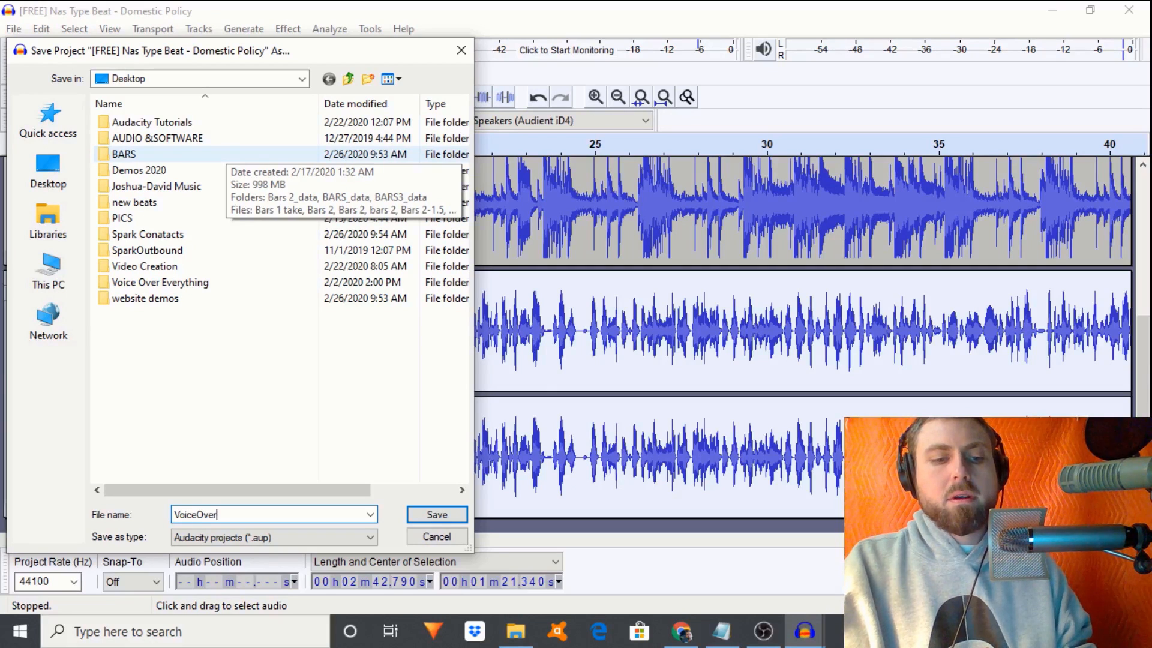
type("Master-Bars")
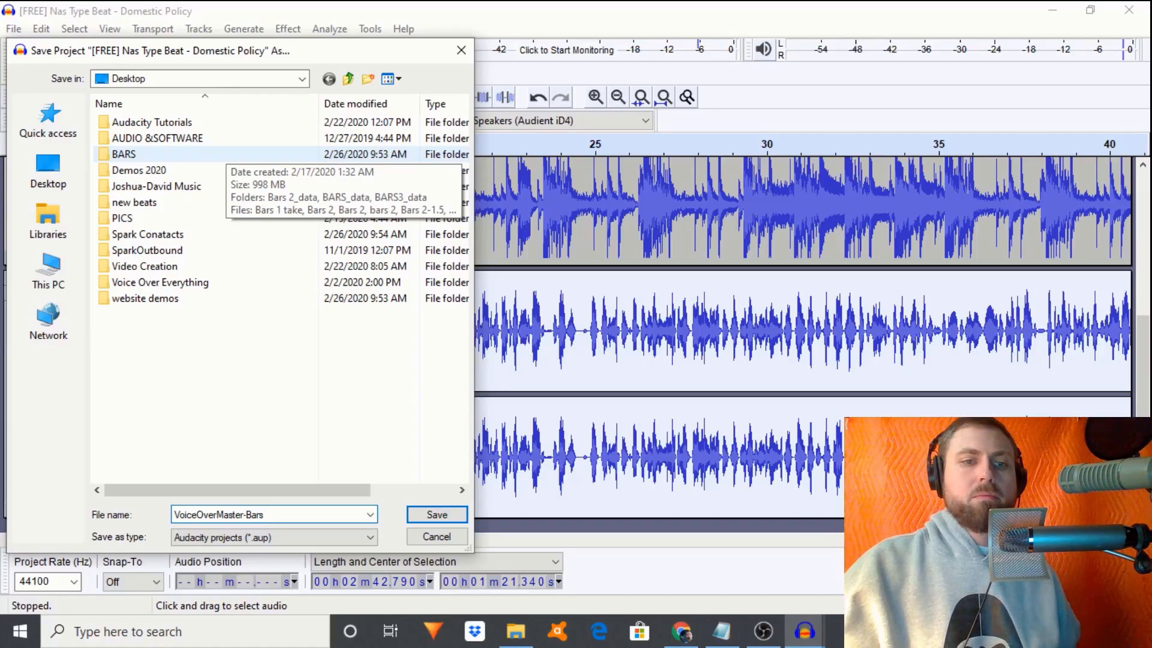
key("Return")
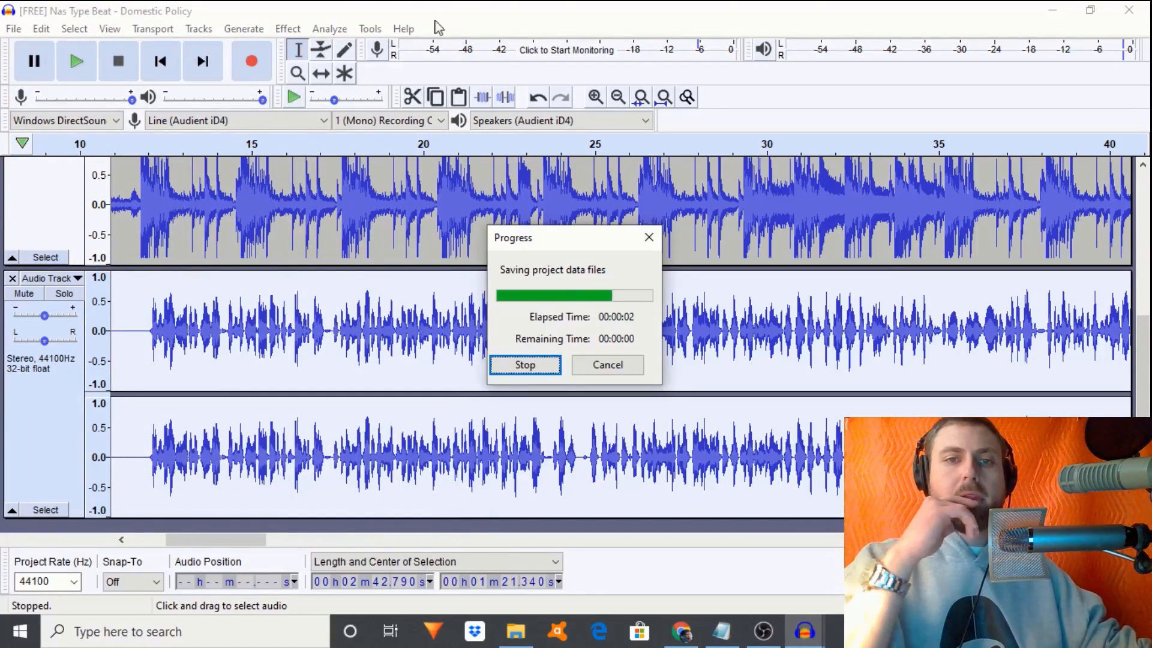
left_click(1052, 10)
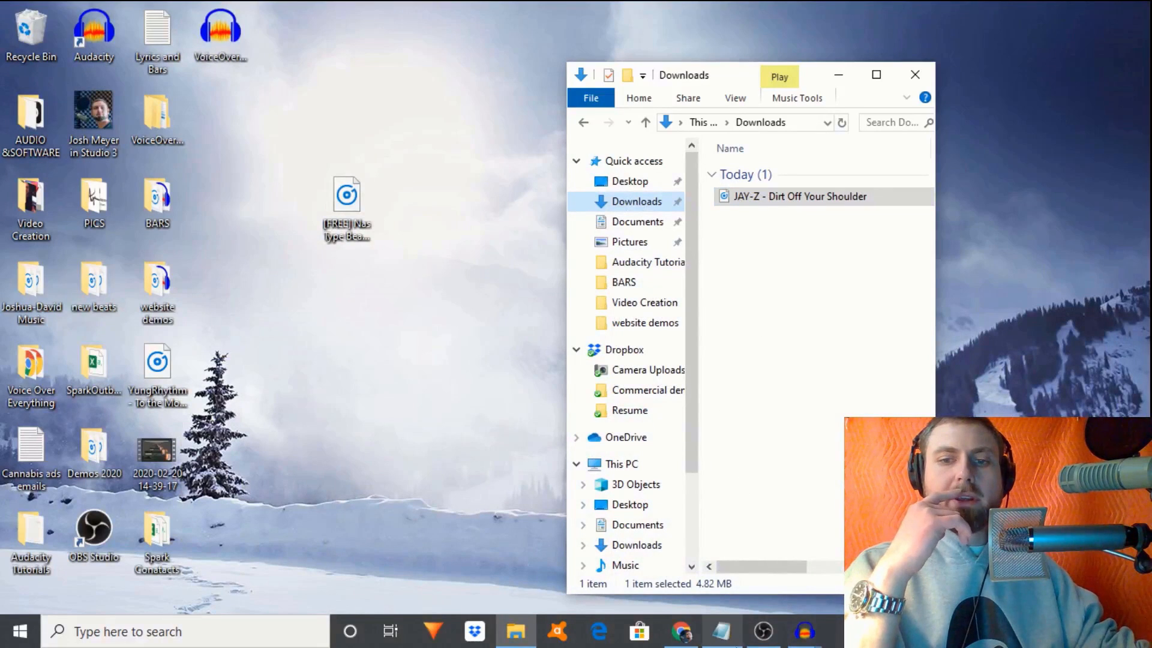
- Bring up the JAY-Z song window, zoom in on its ending and listen from 3:14
mouse_move(805, 631)
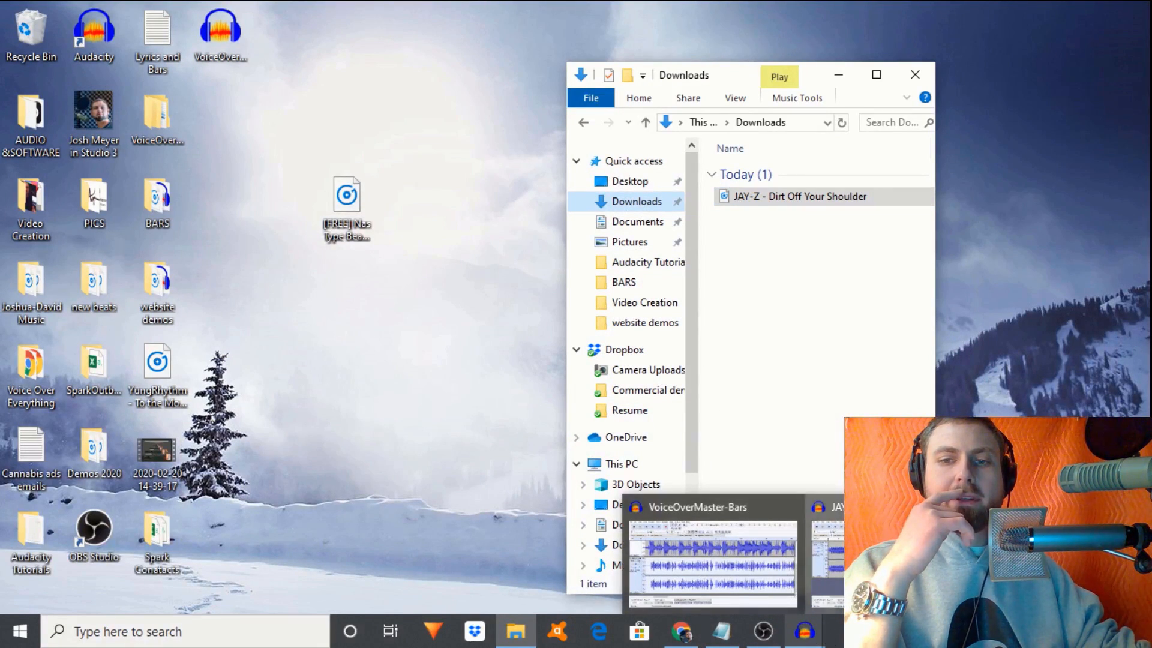
left_click(827, 557)
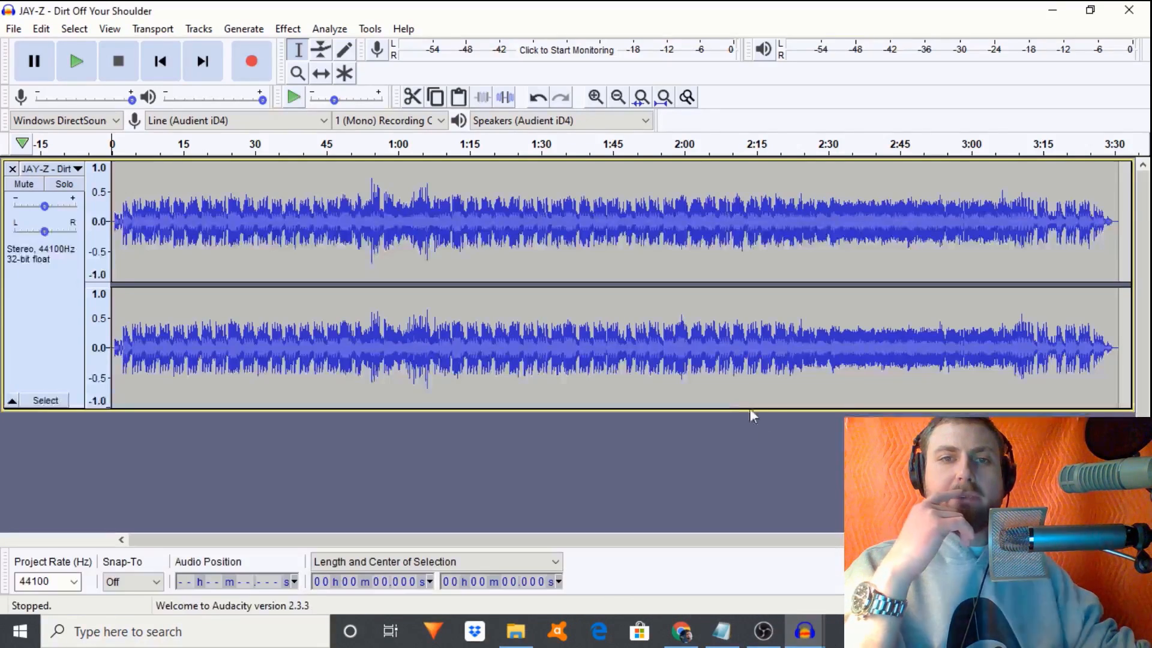
left_click(1038, 224)
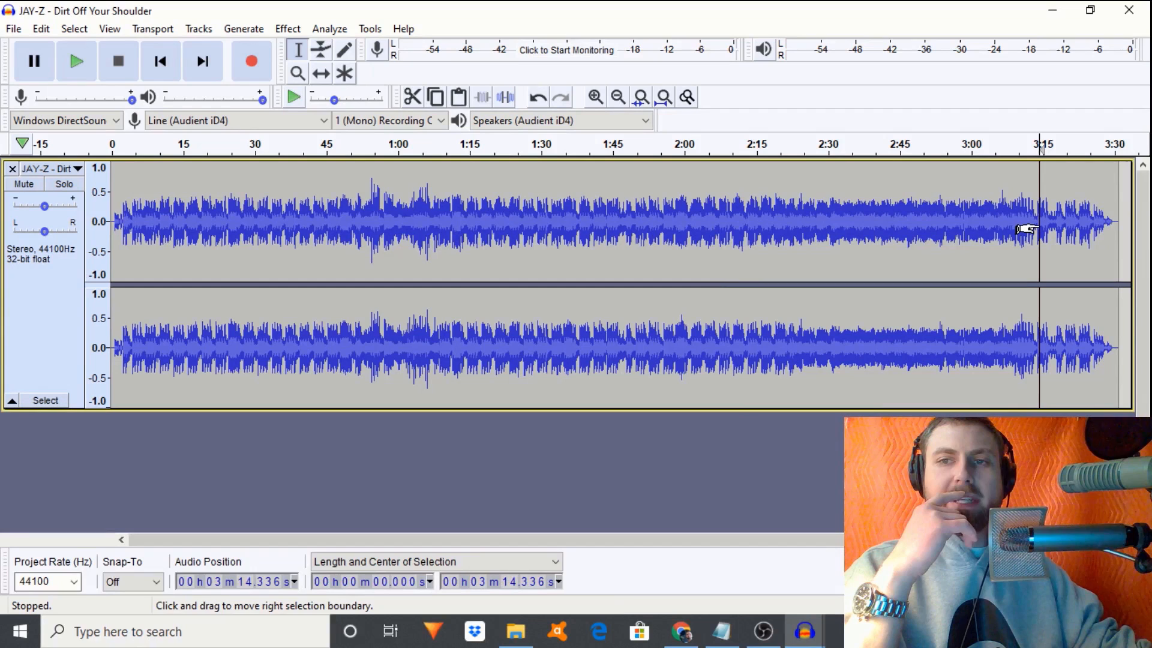
left_click(595, 97)
left_click(596, 97)
left_click(596, 97)
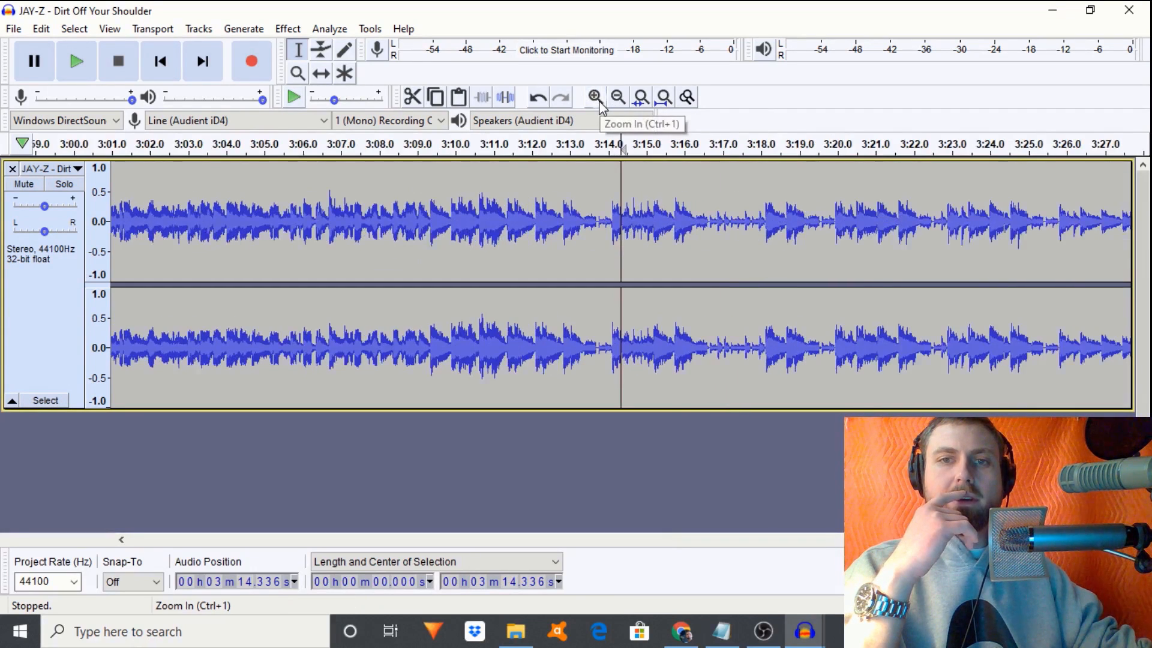
left_click(609, 231)
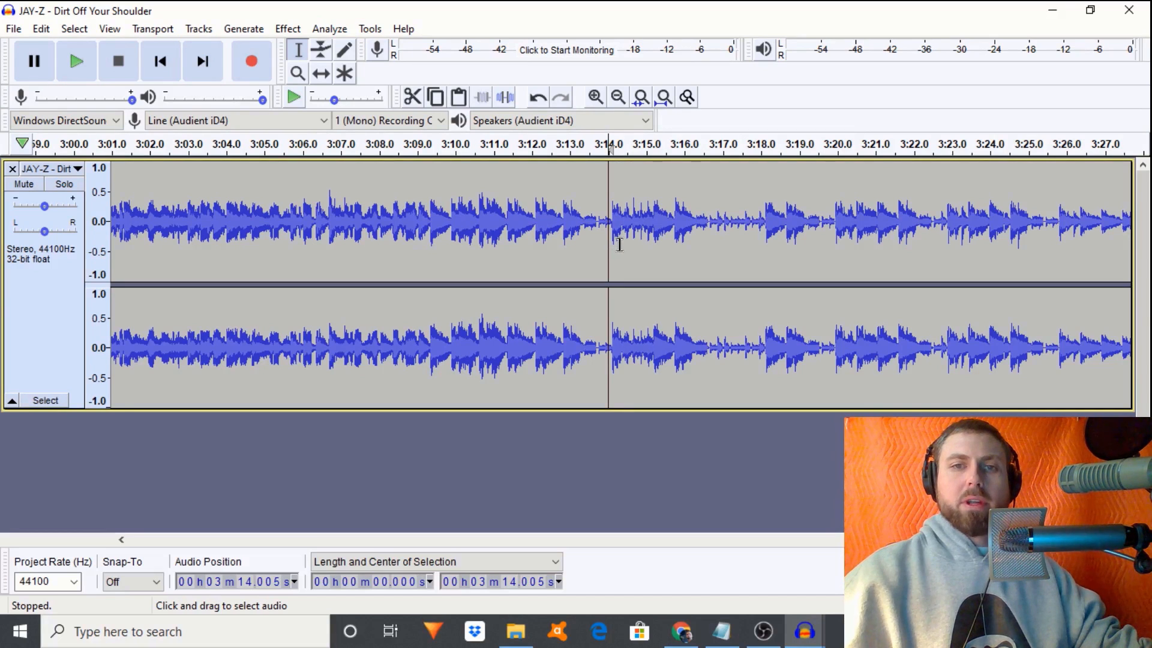
key("space")
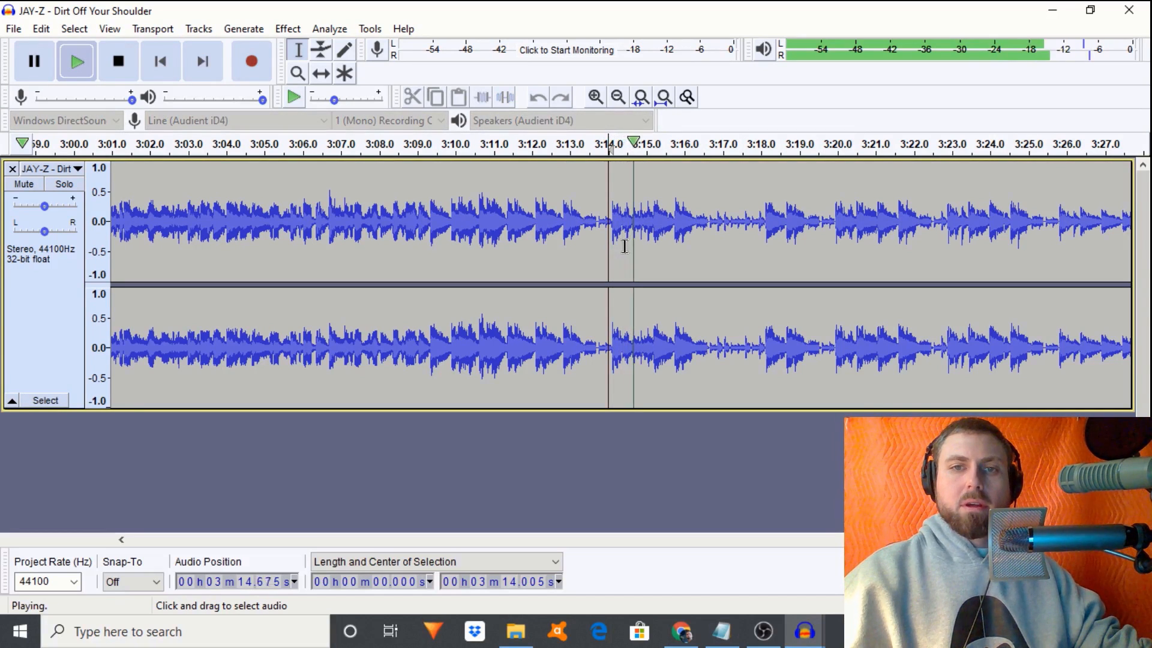
key("space")
- Audition the song from 3:22.9 and 3:19.9 to place the snippet start near 3:19.935
left_click(947, 237)
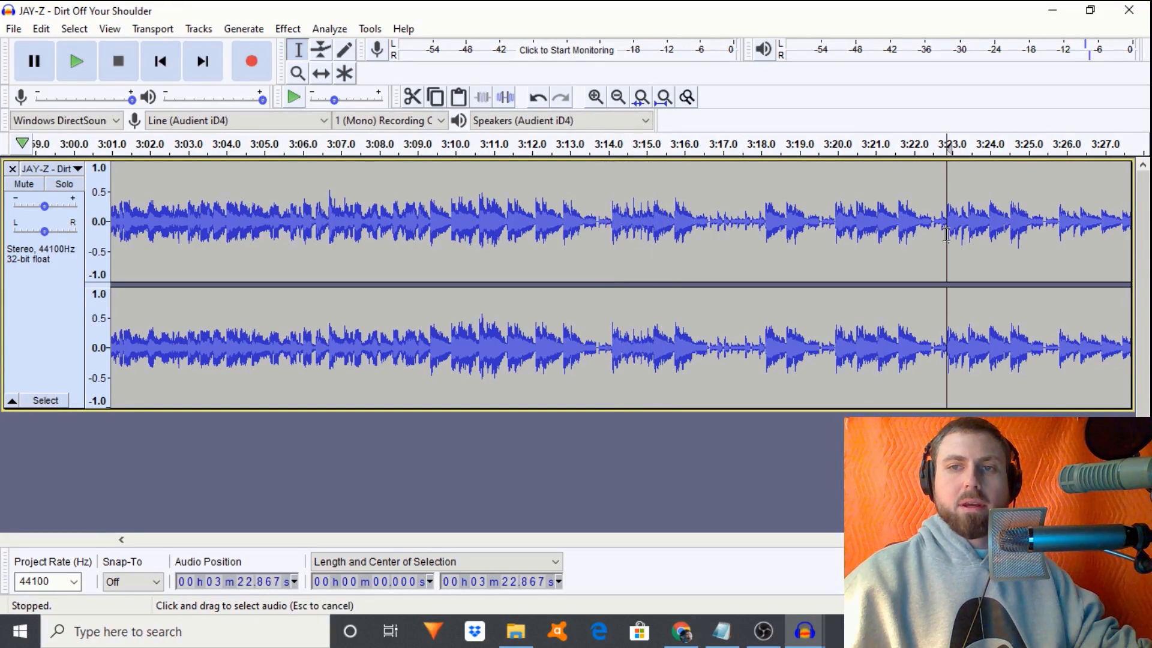
key("space")
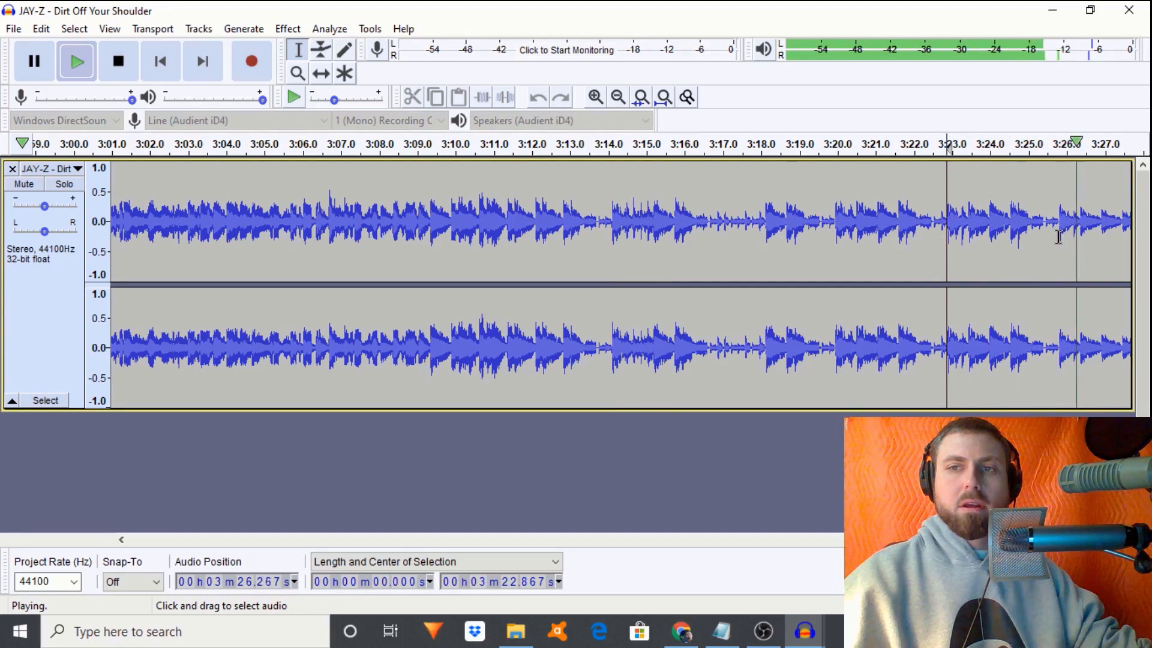
key("space")
left_click(833, 237)
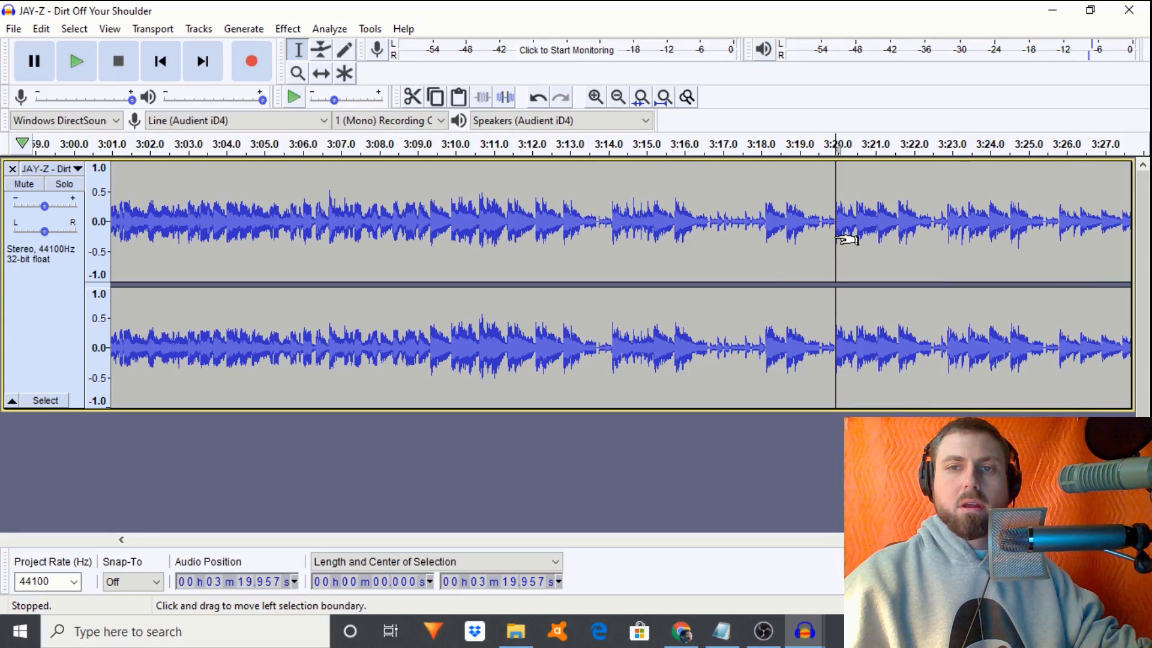
key("space")
key("space")
key("space")
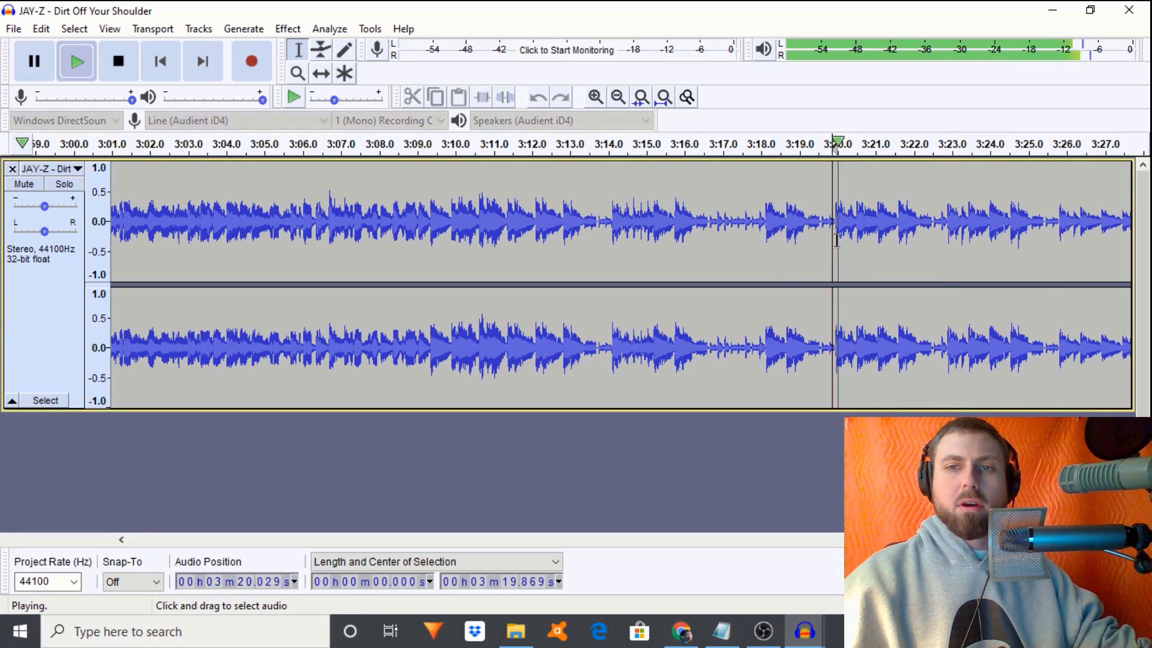
key("space")
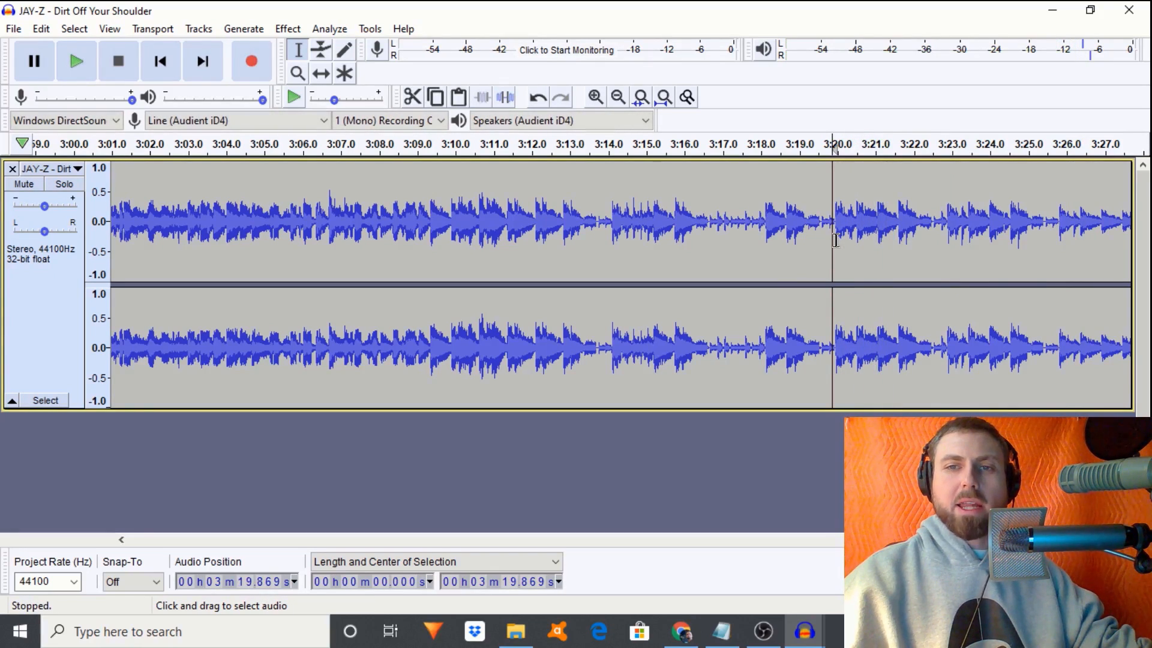
left_click(835, 240)
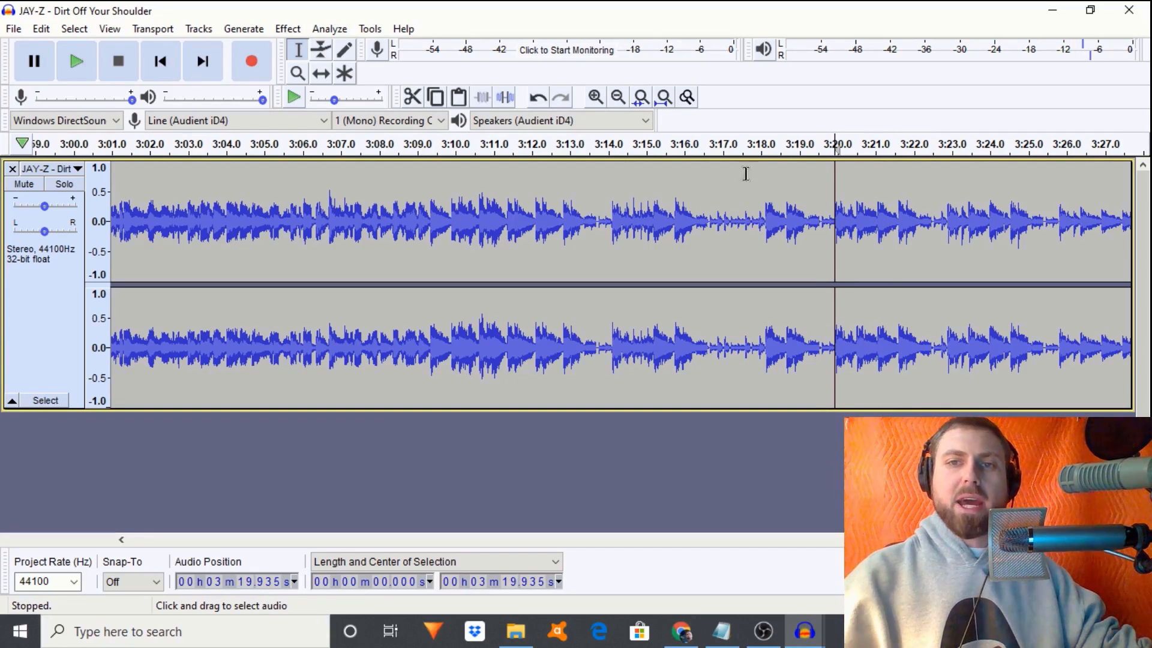
- Zoom in around 3:20, then mark and play the 3:20.0–3:20.9 snippet
left_click(596, 97)
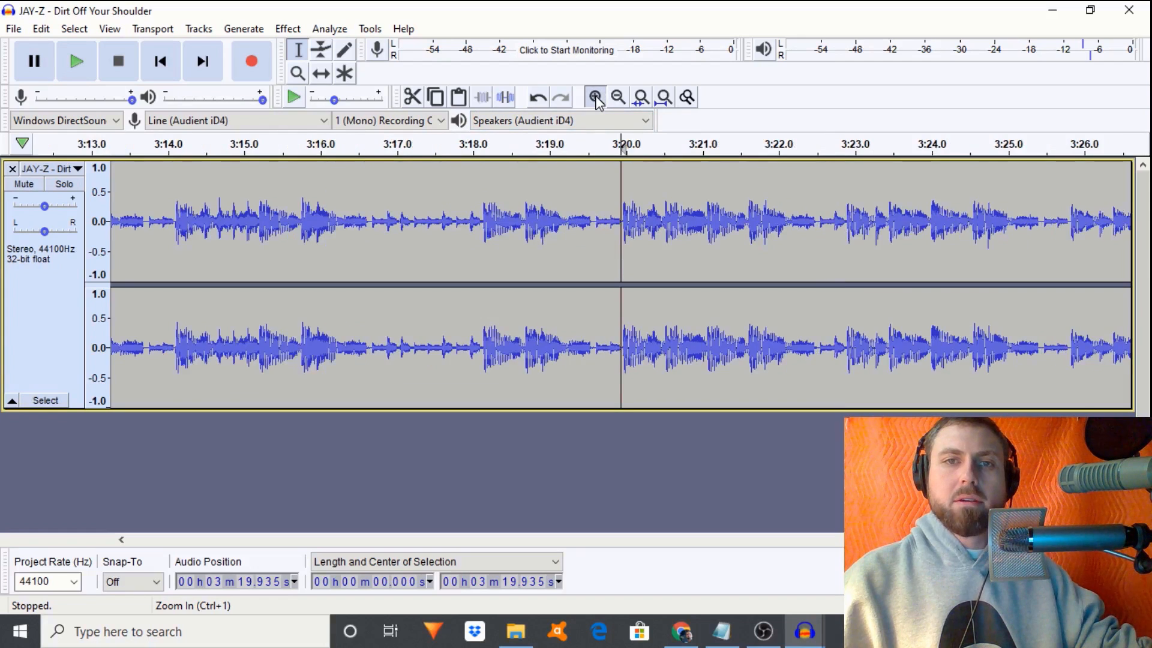
left_click(596, 97)
key("space")
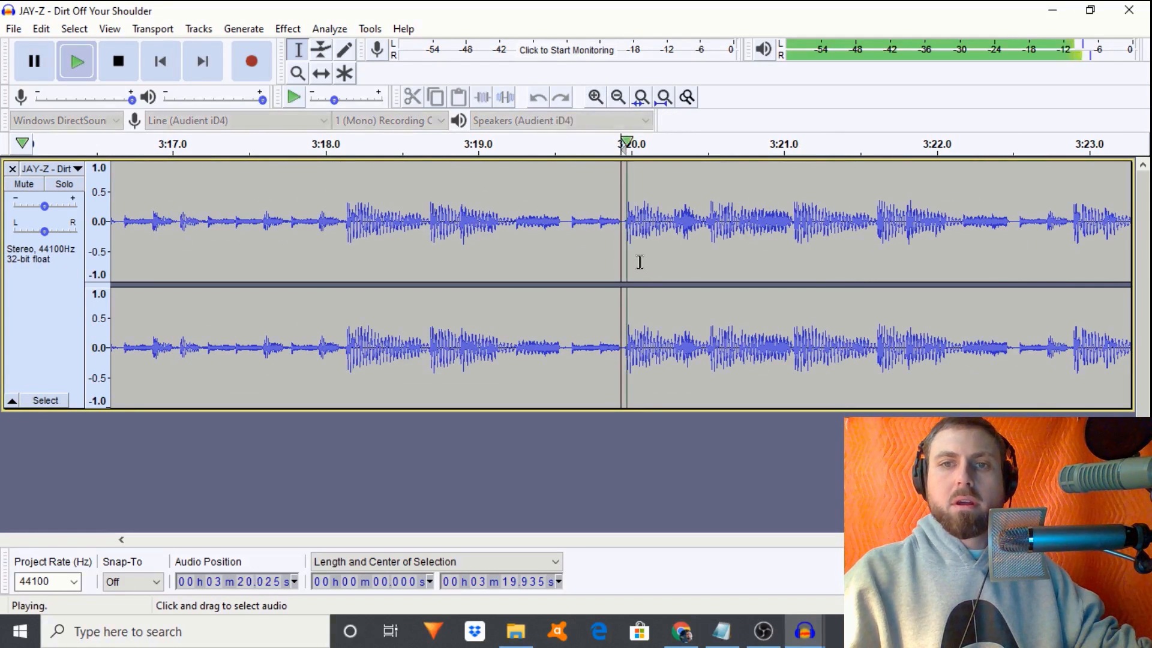
key("space")
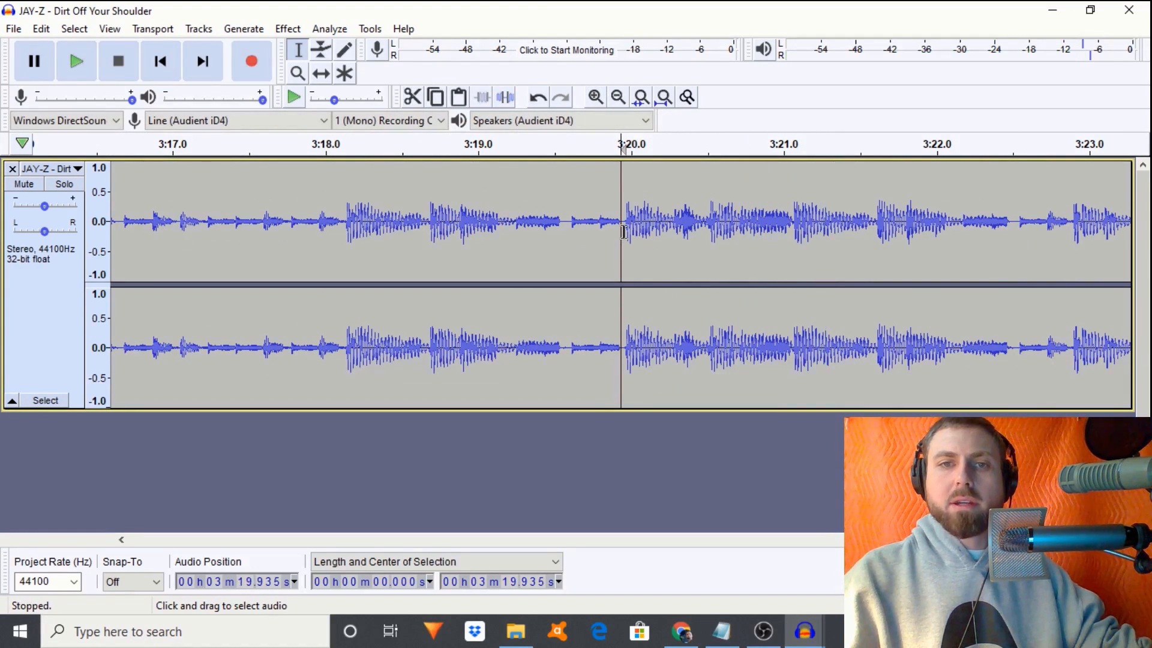
left_click_drag(624, 237, 793, 254)
key("space")
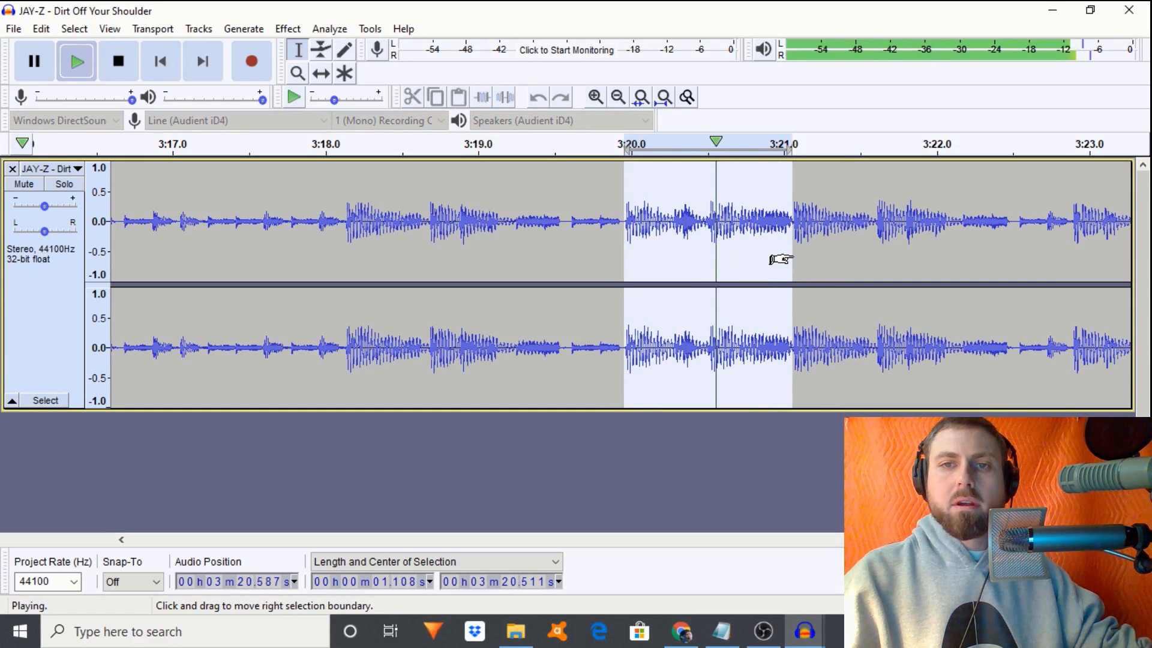
- Split the stereo song into Left and Right tracks and select 3:20.0–3:21.1 in both
left_click(48, 169)
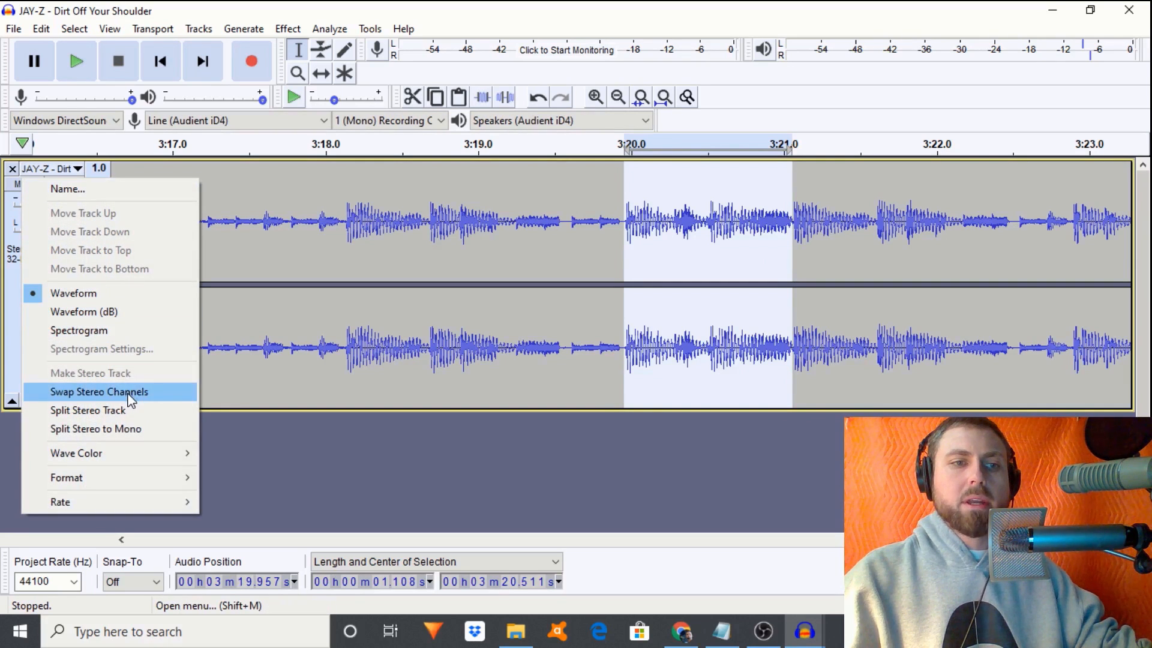
left_click(126, 413)
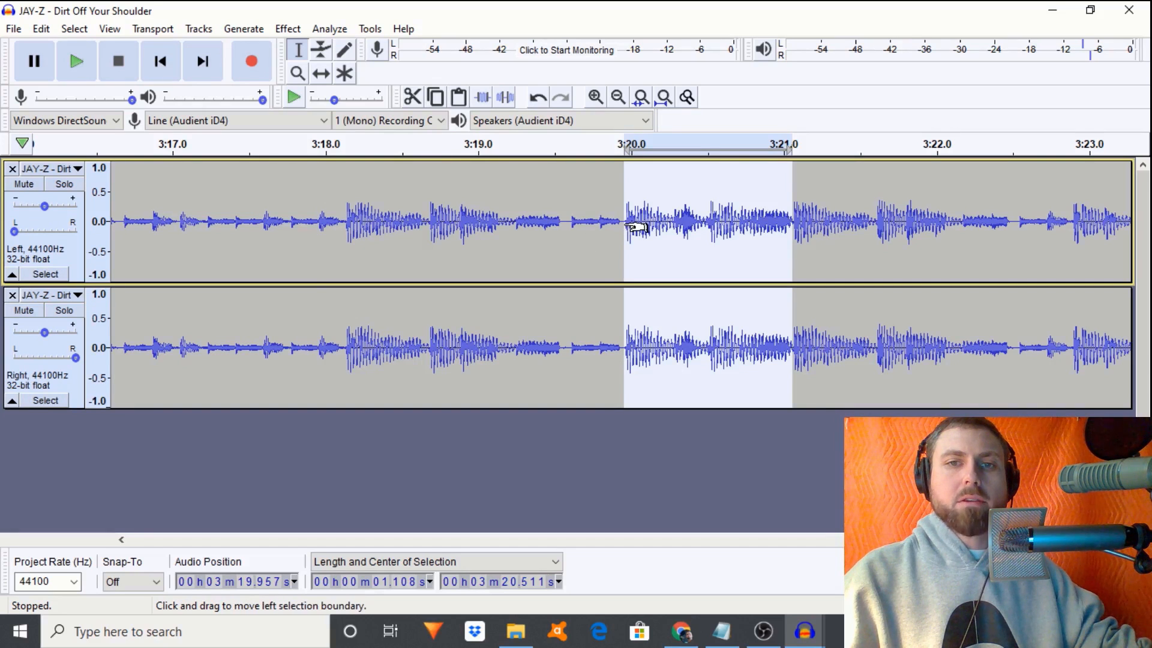
left_click(608, 219)
left_click_drag(623, 225, 792, 246)
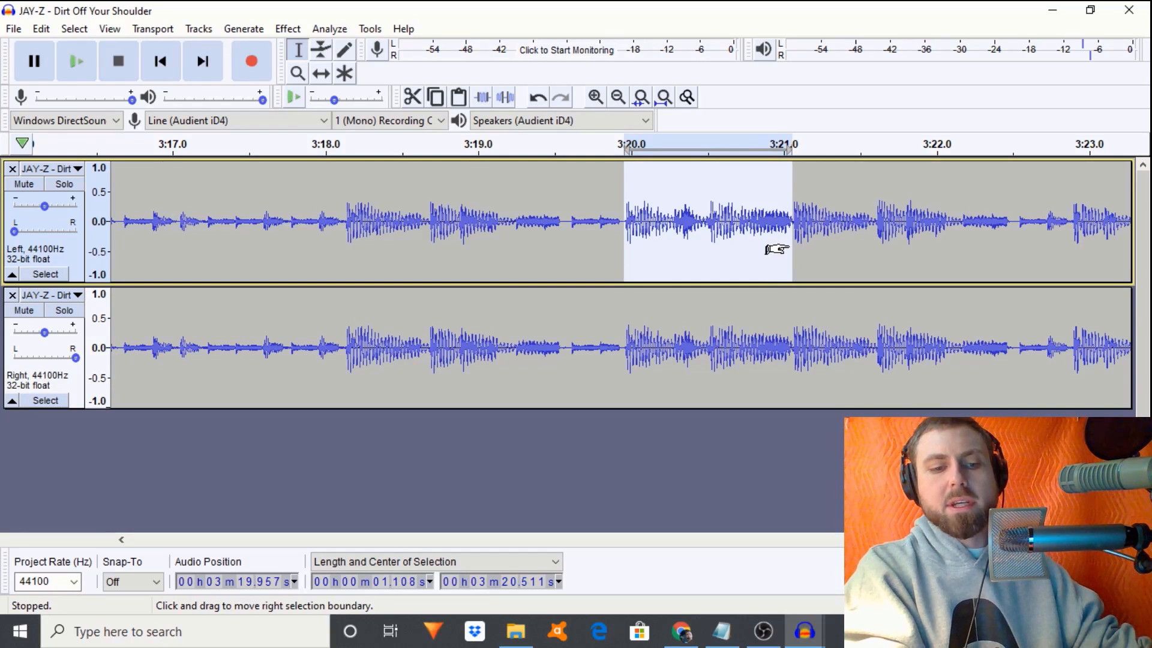
left_click(1052, 11)
left_click(805, 631)
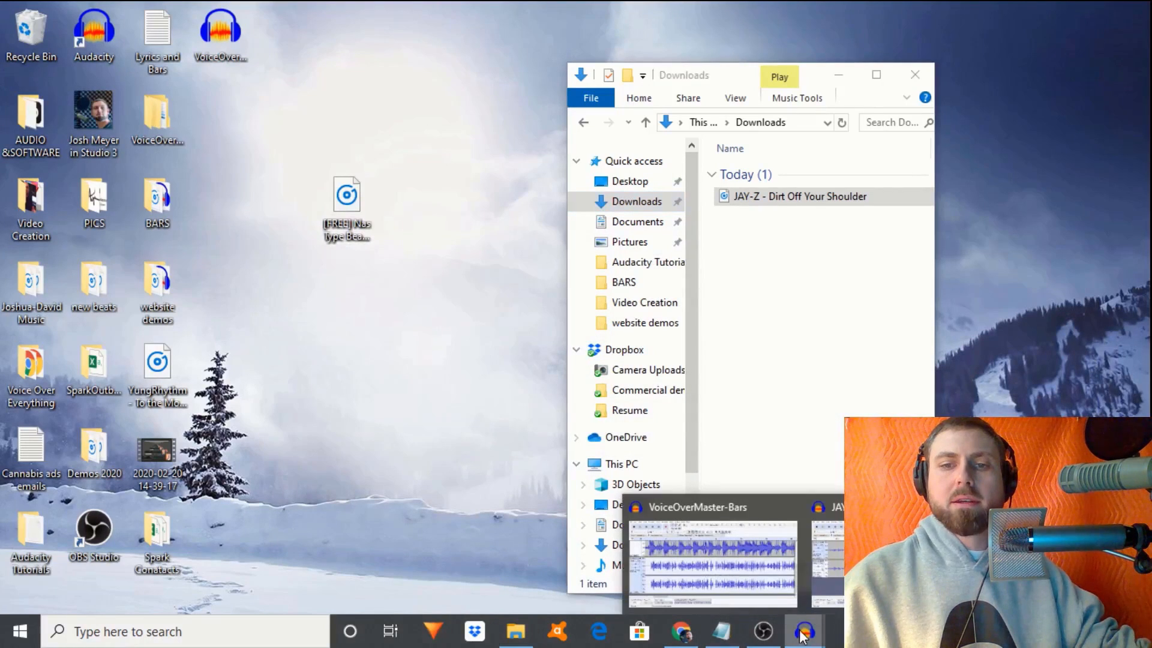
- In VoiceOverMaster-Bars, move the stereo Audio Track below the empty track
left_click(729, 549)
scroll(644, 468, "down", 1)
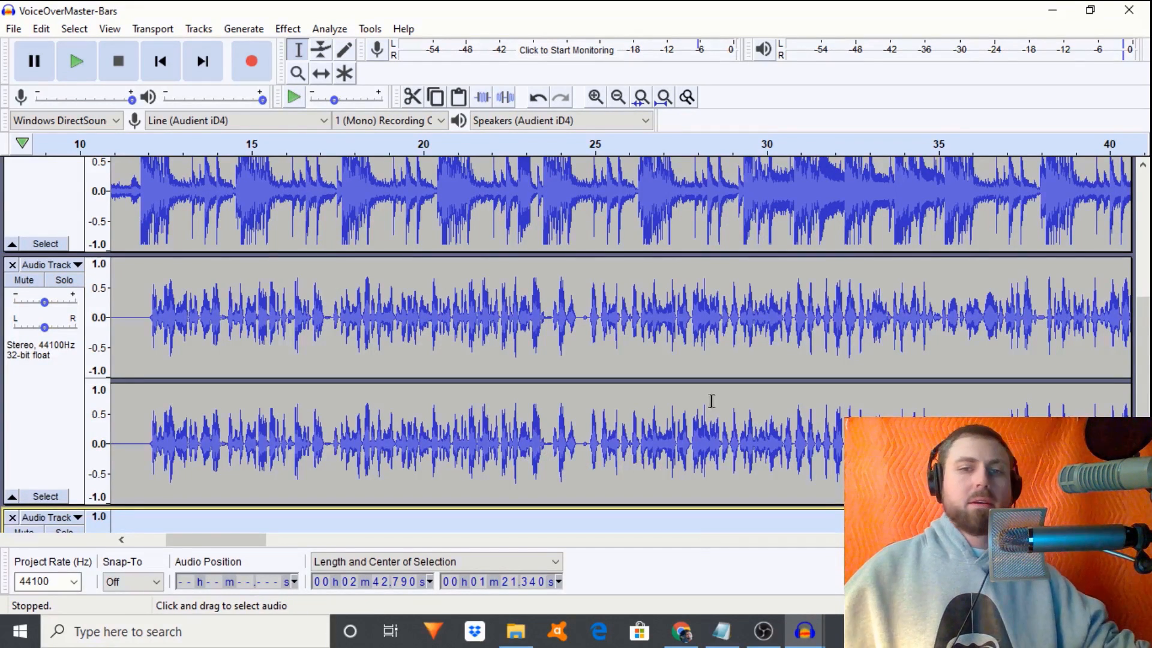
left_click(33, 265)
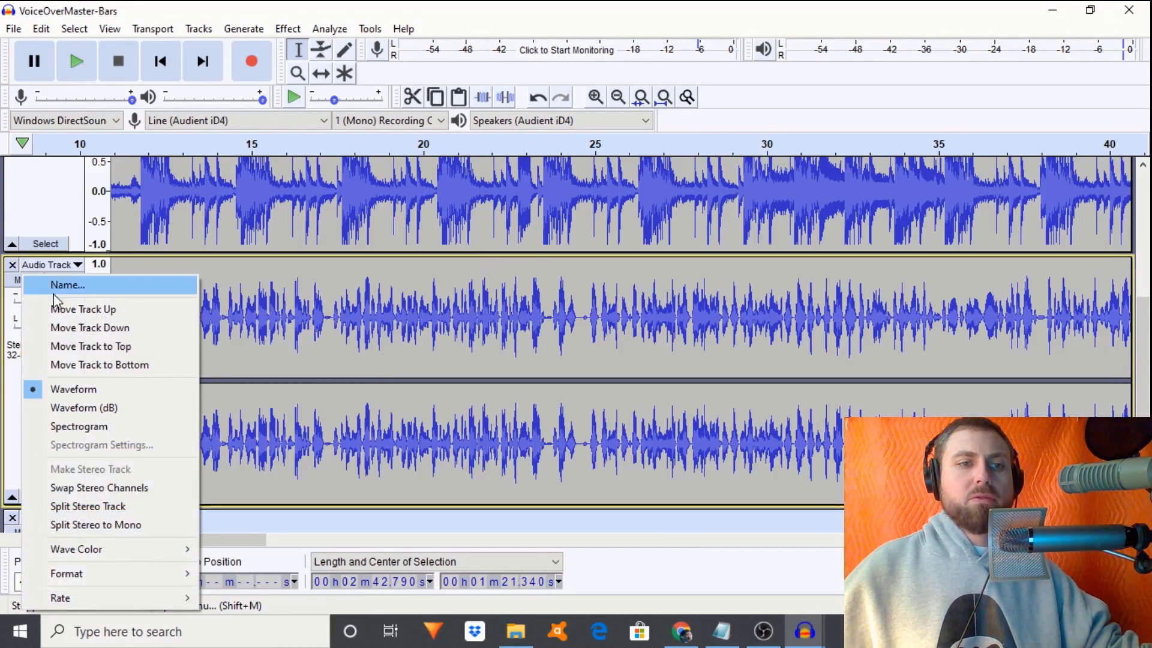
left_click(88, 330)
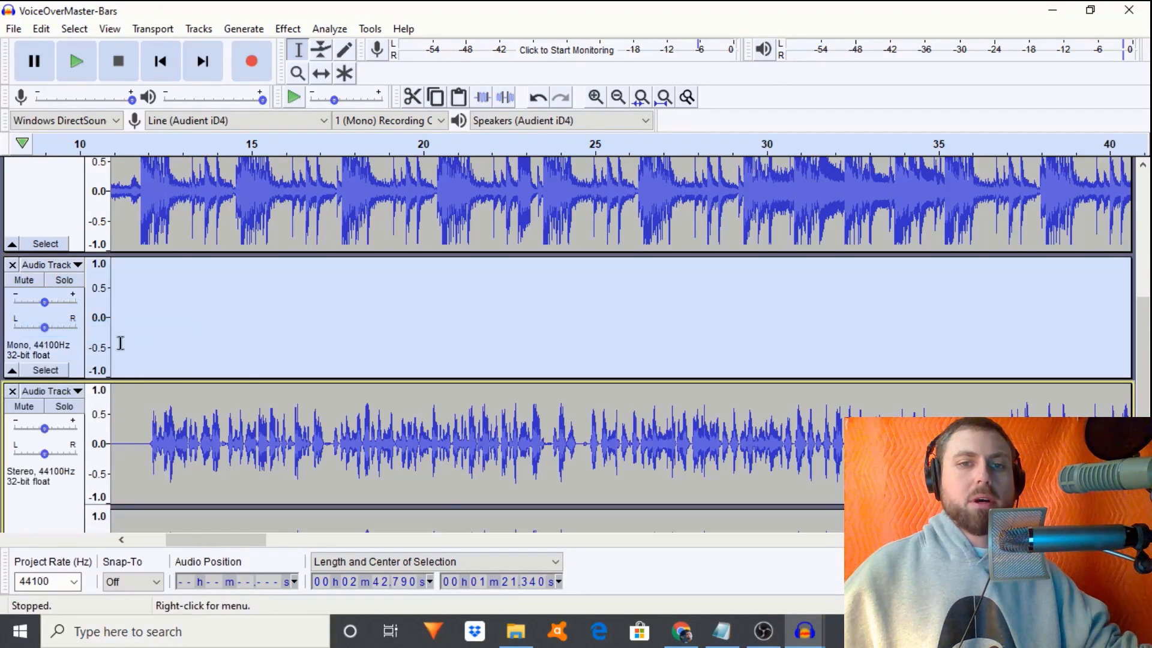
left_click_drag(197, 545, 629, 547)
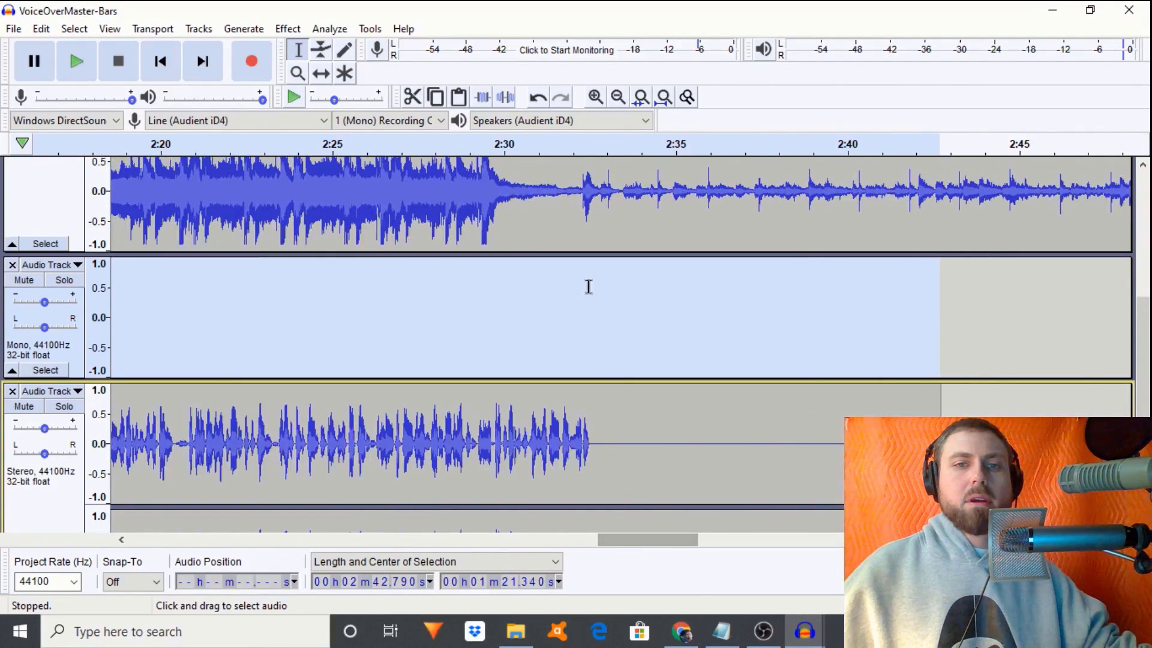
- Paste the song snippet into the empty track at 2:36.644
left_click(509, 311)
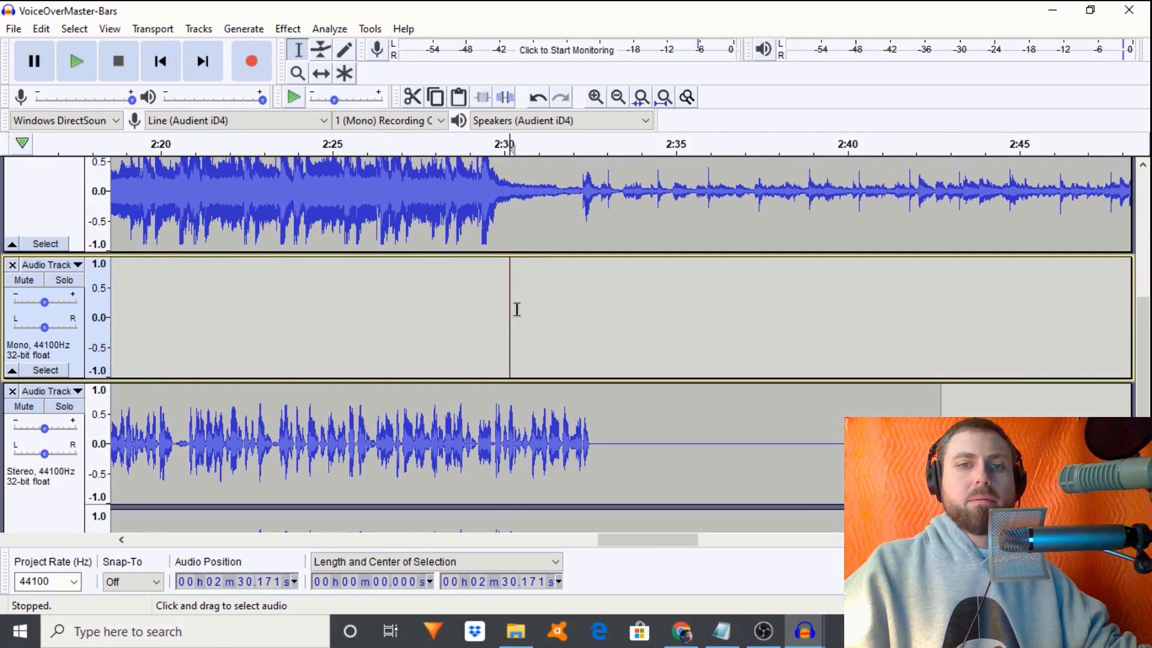
key("space")
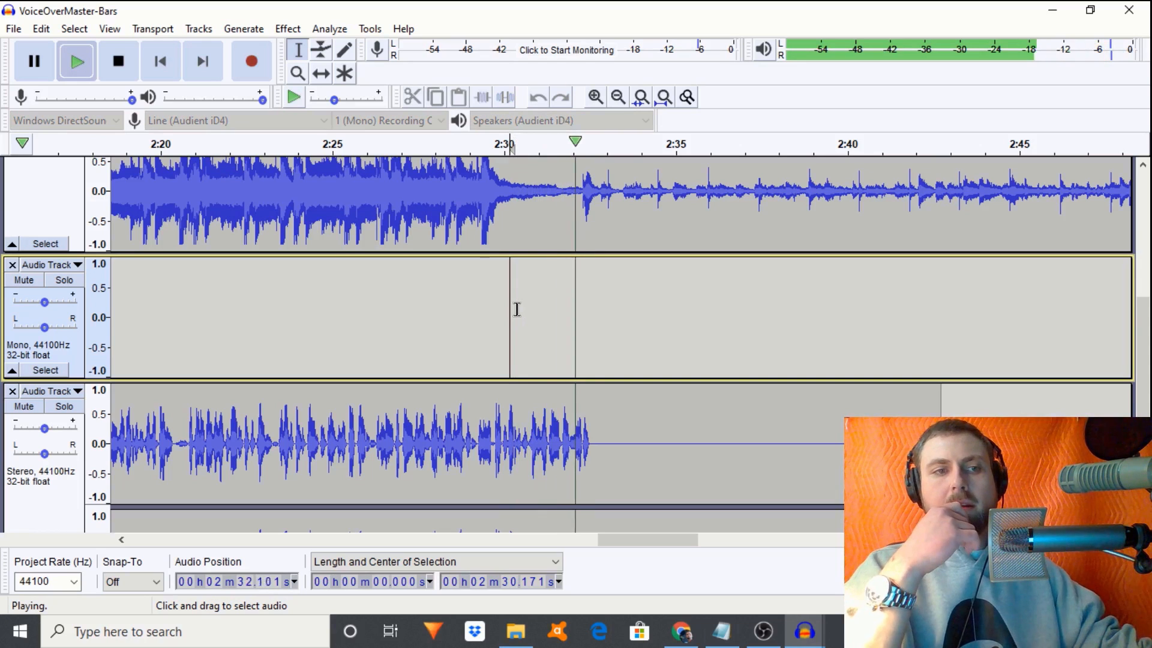
left_click(737, 316)
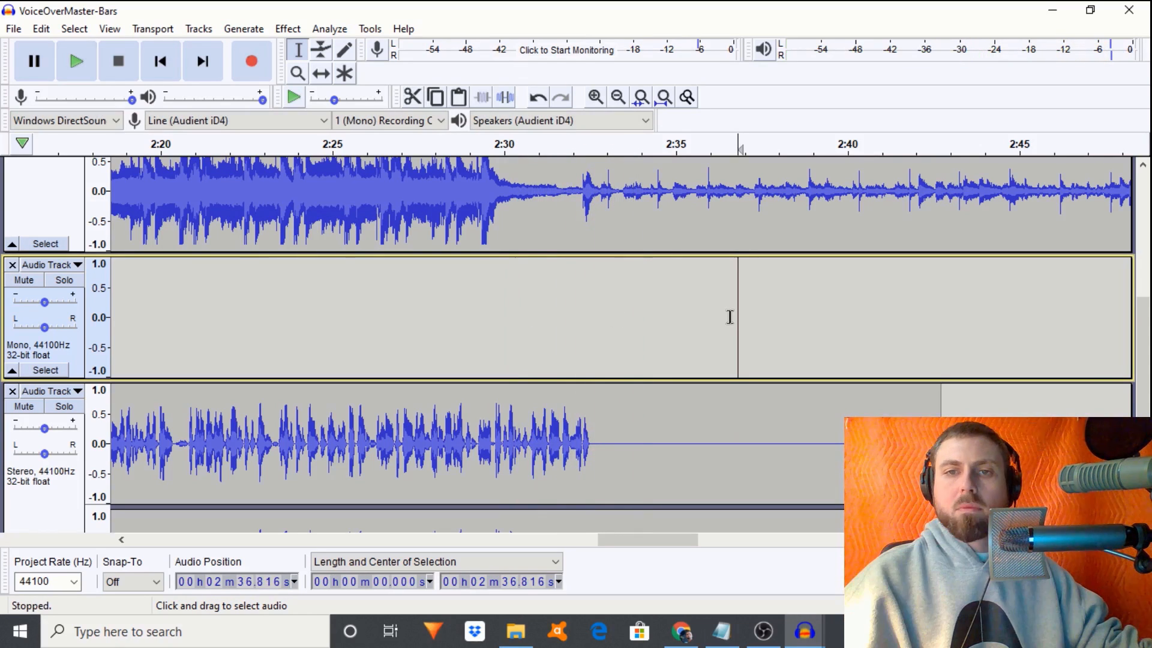
left_click(732, 318)
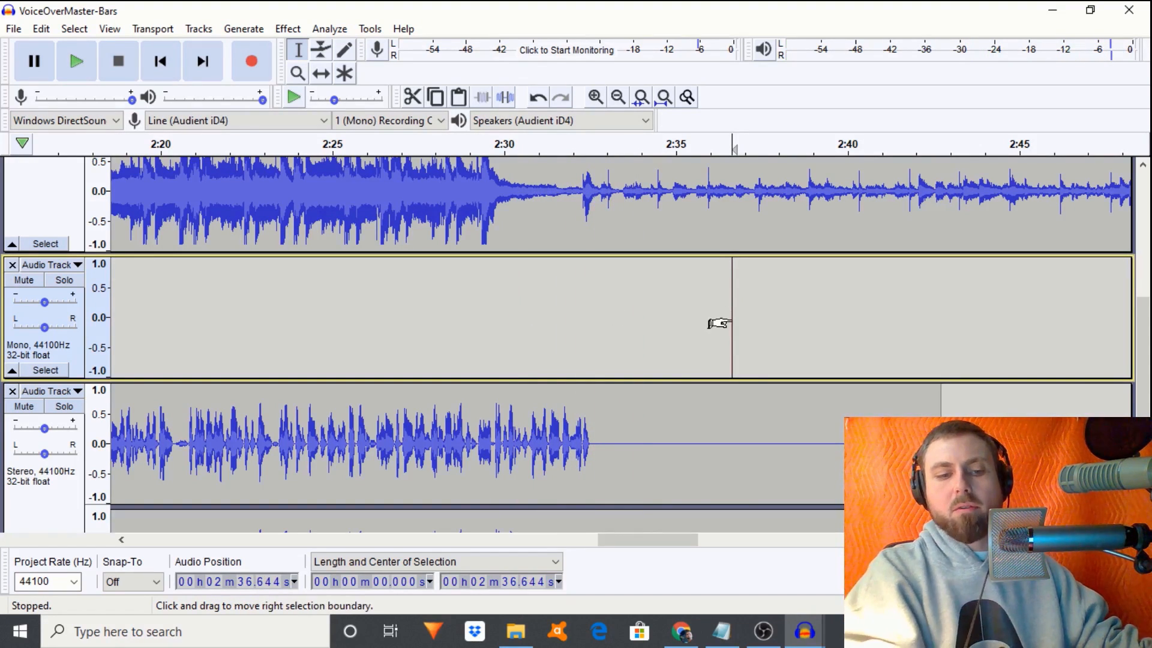
key("space")
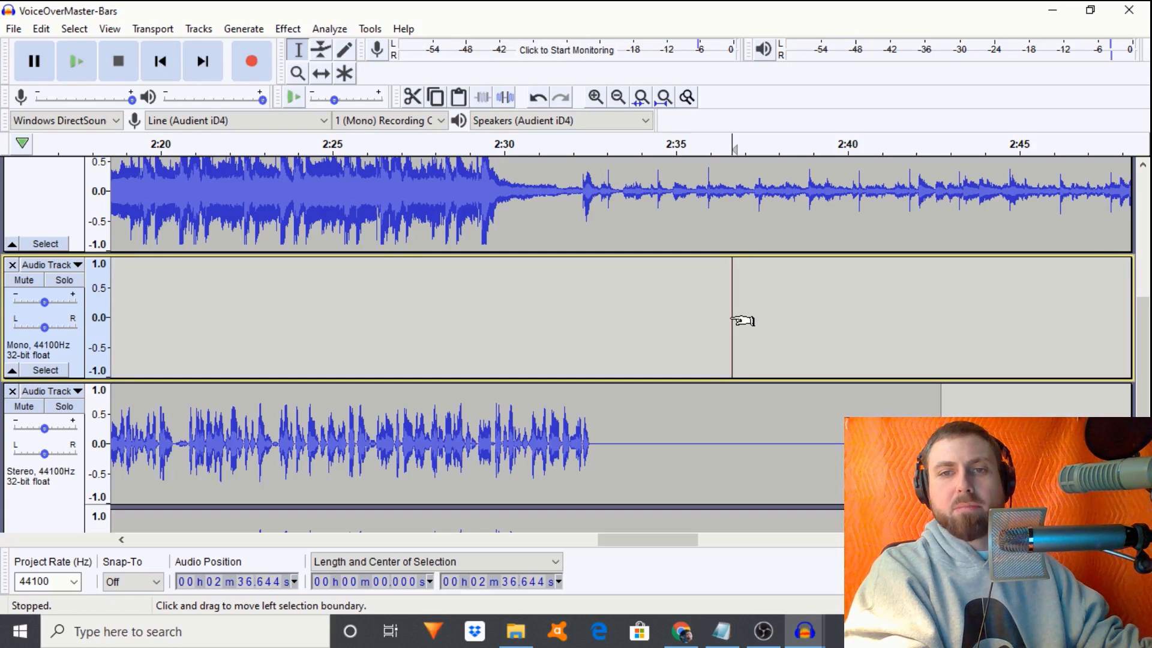
key("ctrl+v")
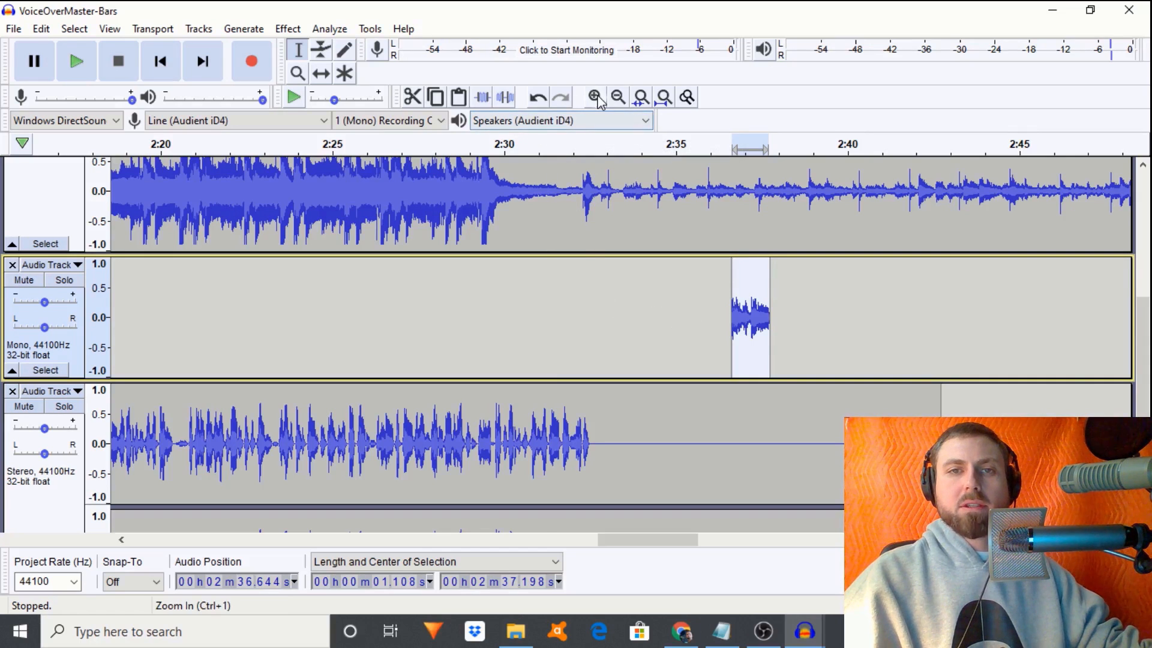
- Zoom in, play from 2:30.944 and shift the snippet clip slightly earlier with Time Shift
left_click(641, 97)
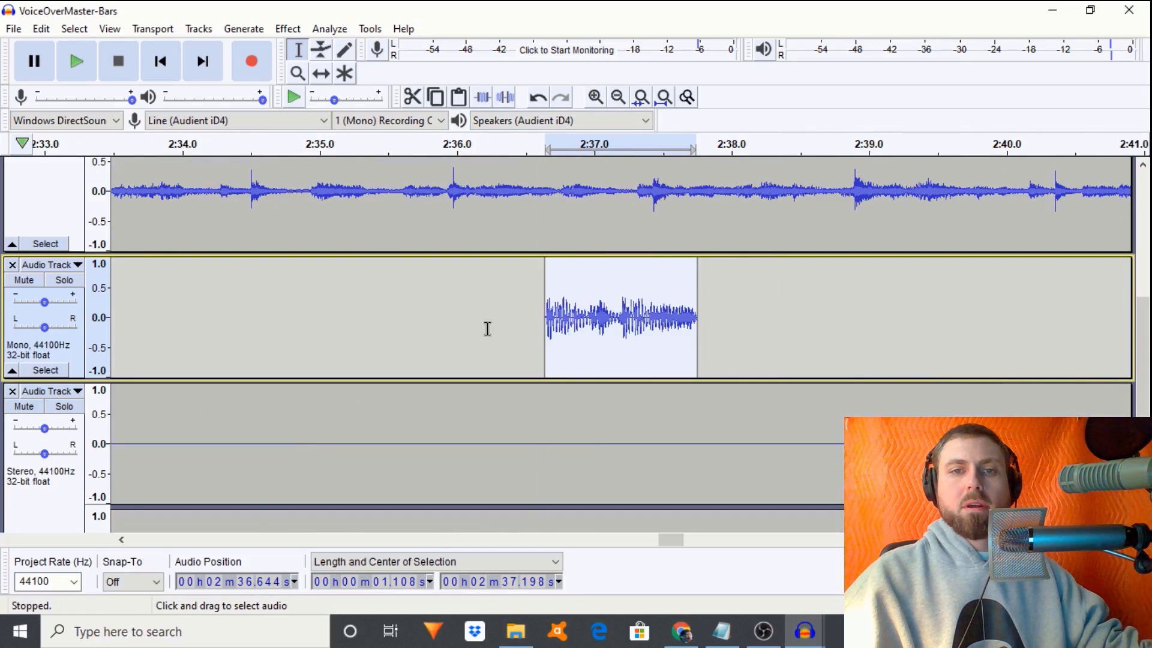
left_click_drag(670, 539, 658, 549)
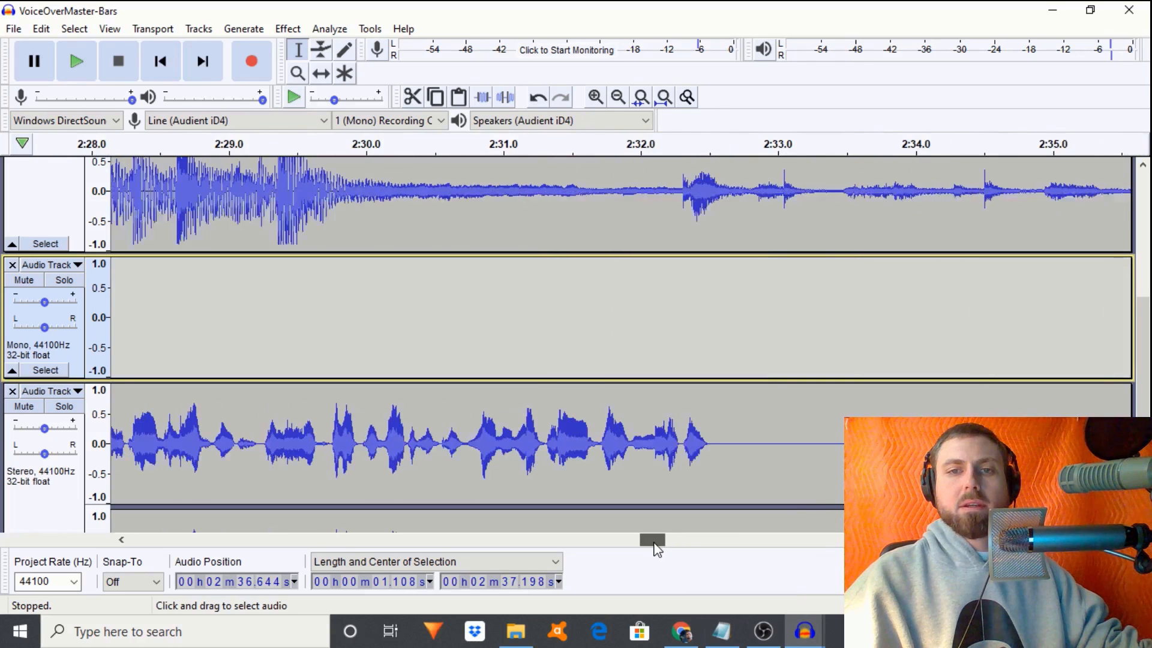
left_click(496, 348)
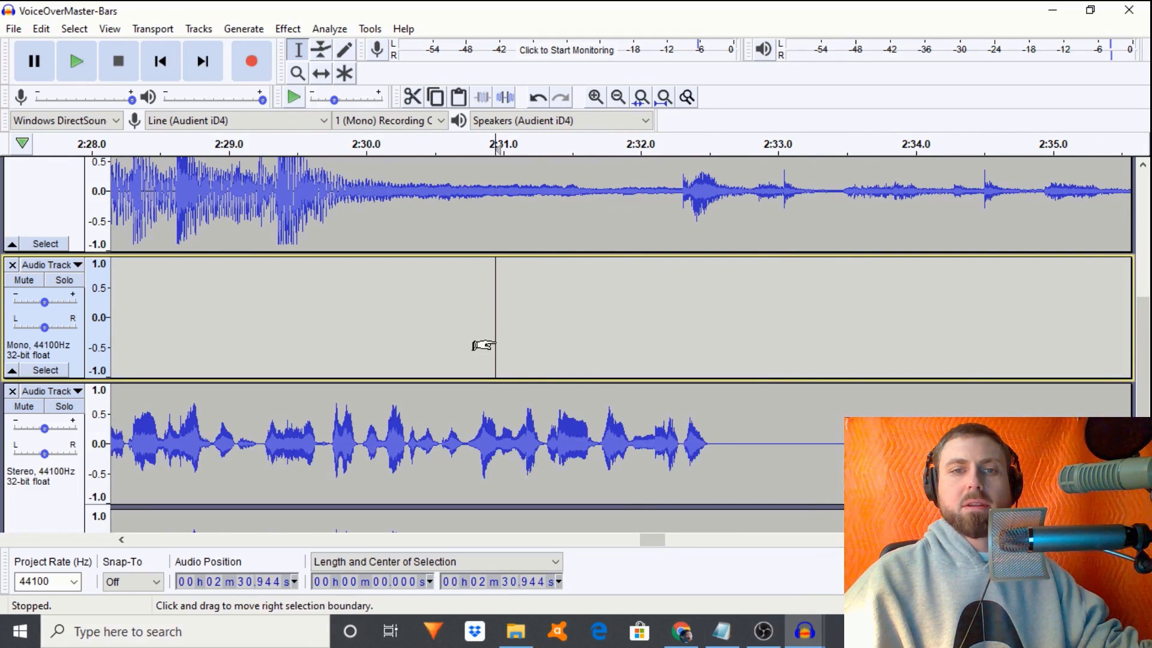
key("space")
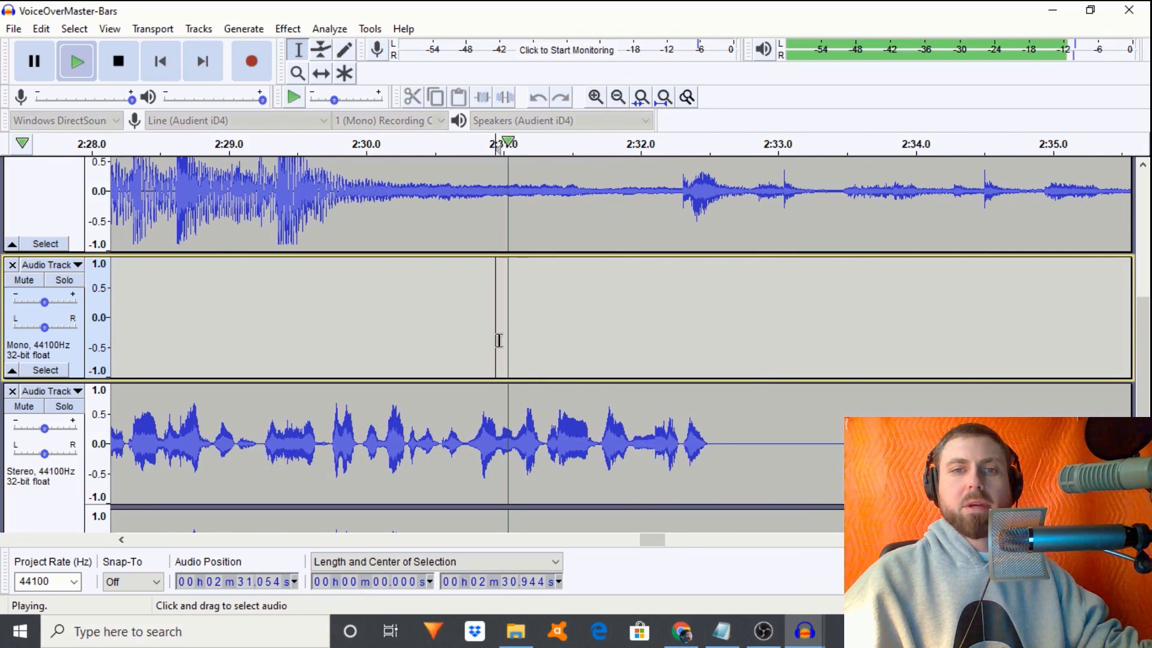
left_click(322, 73)
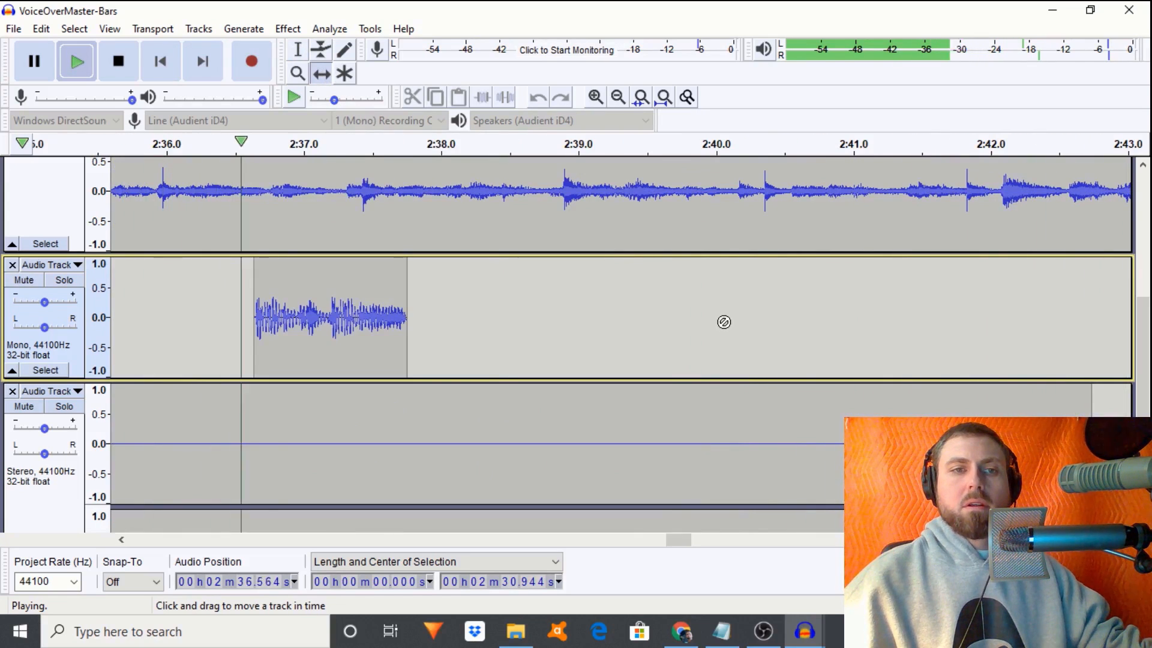
key("space")
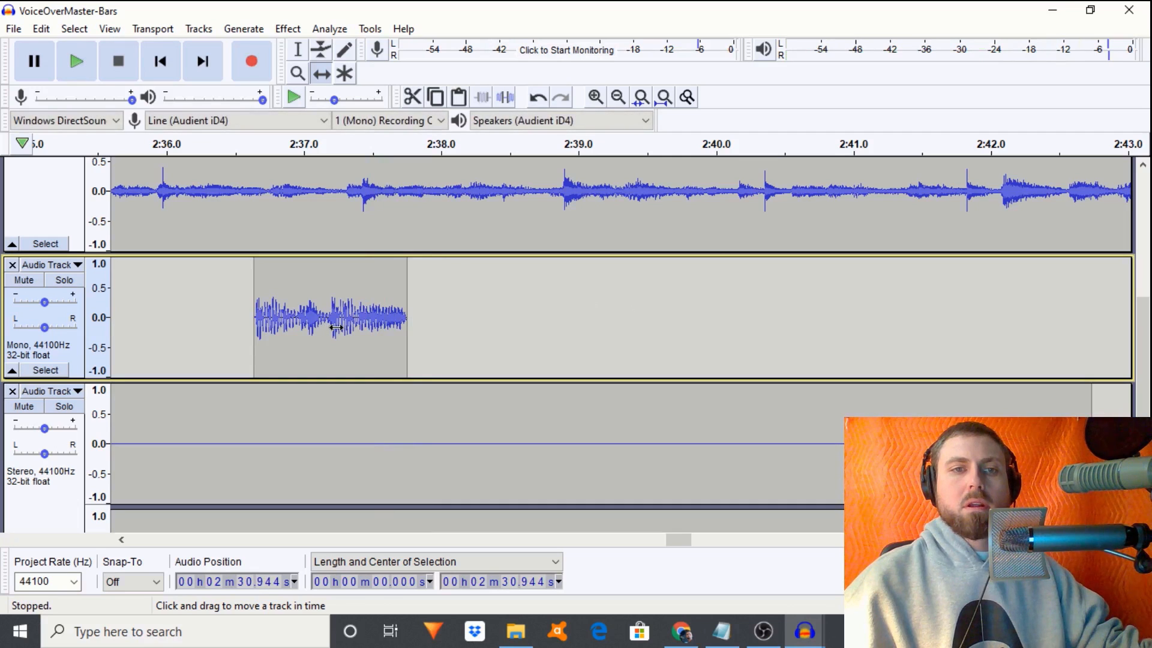
left_click_drag(336, 328, 330, 328)
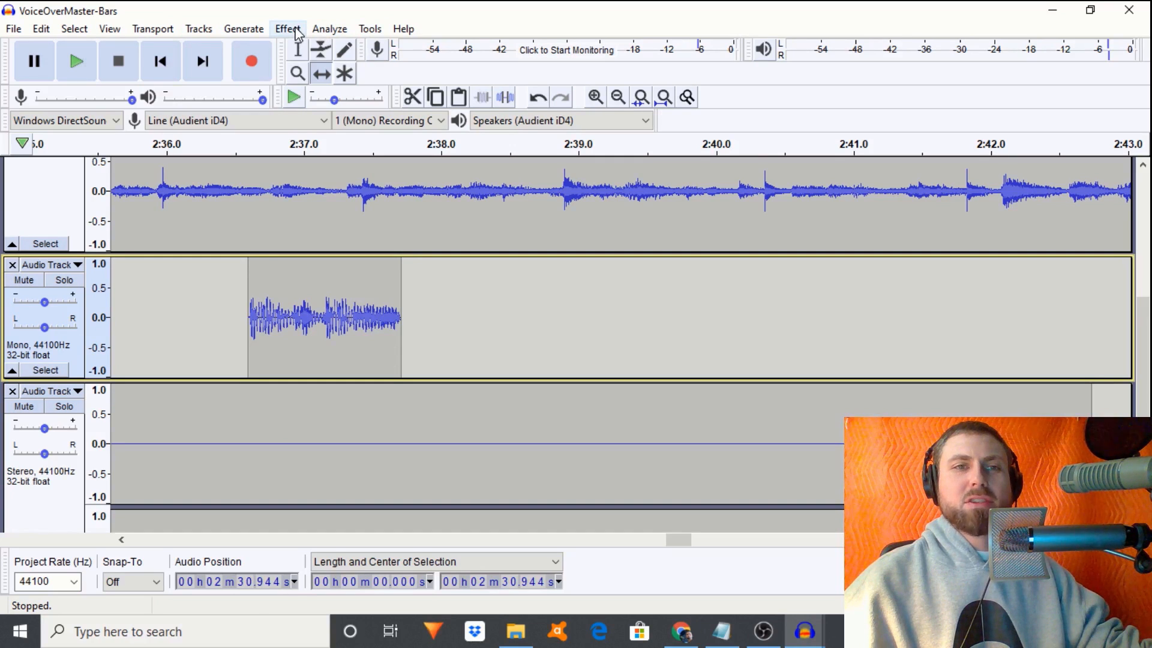
- Apply a flattened Filter Curve to the snippet clip, cutting lows below 100–200Hz and highs above 2000Hz
left_click(299, 55)
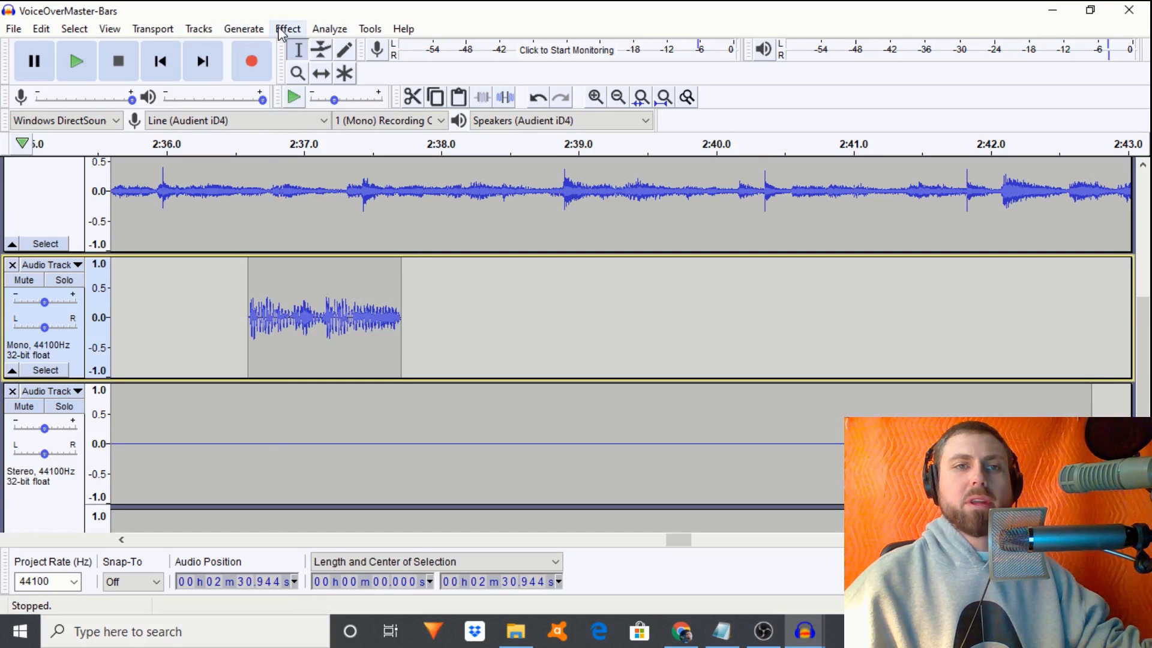
double_click(343, 329)
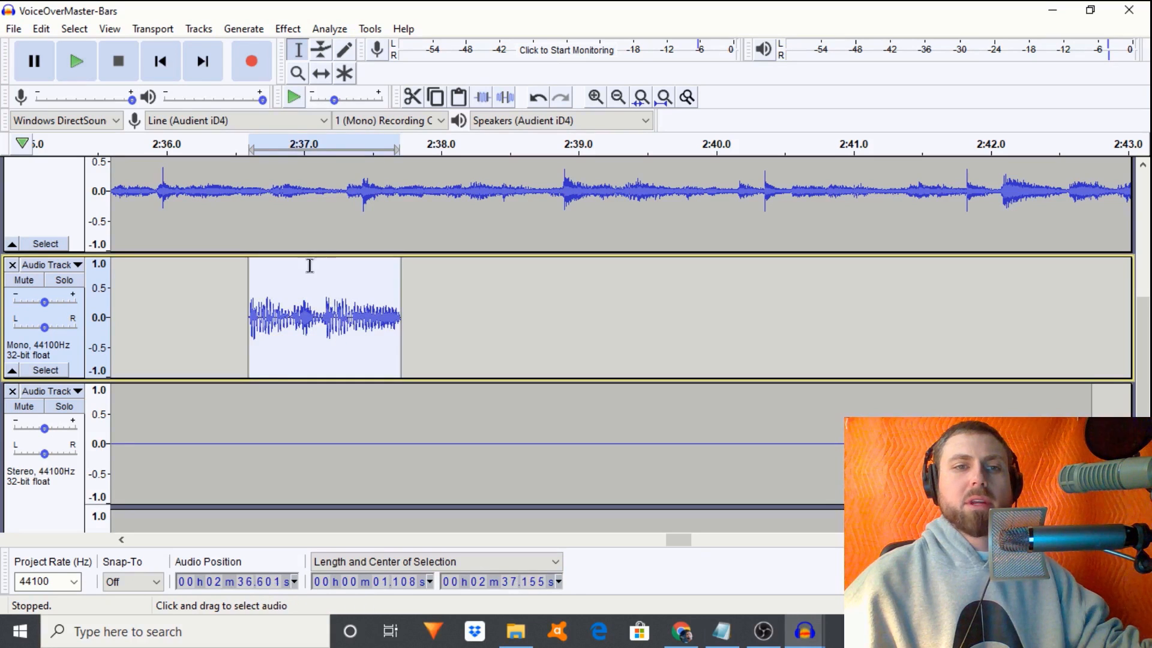
left_click(292, 29)
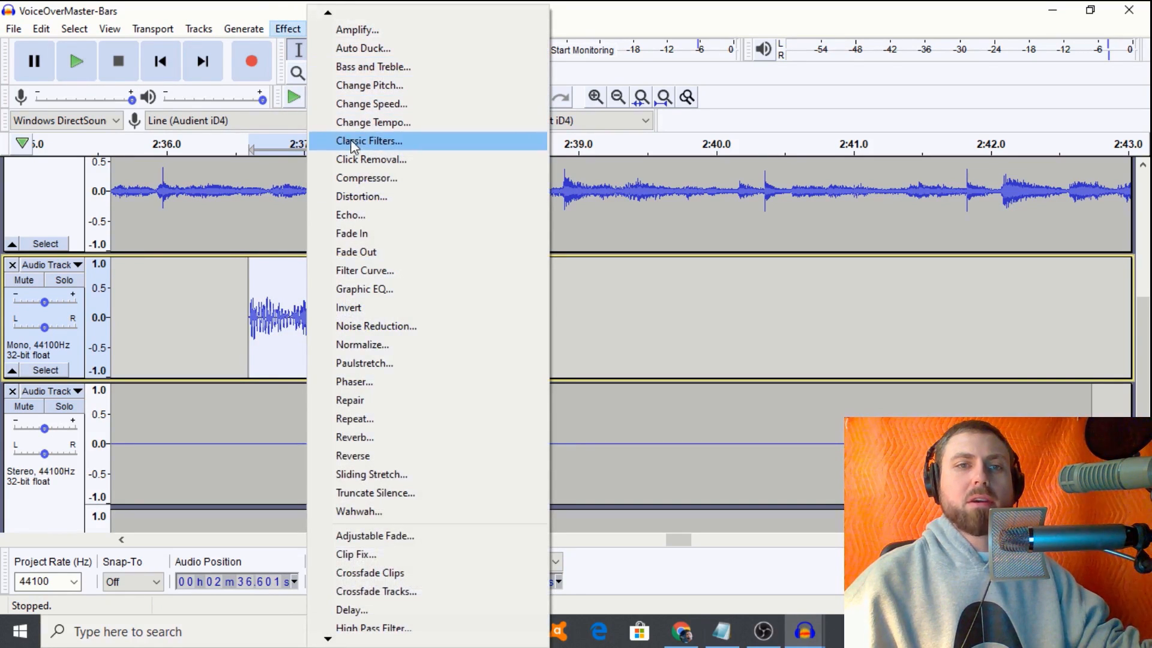
left_click(374, 278)
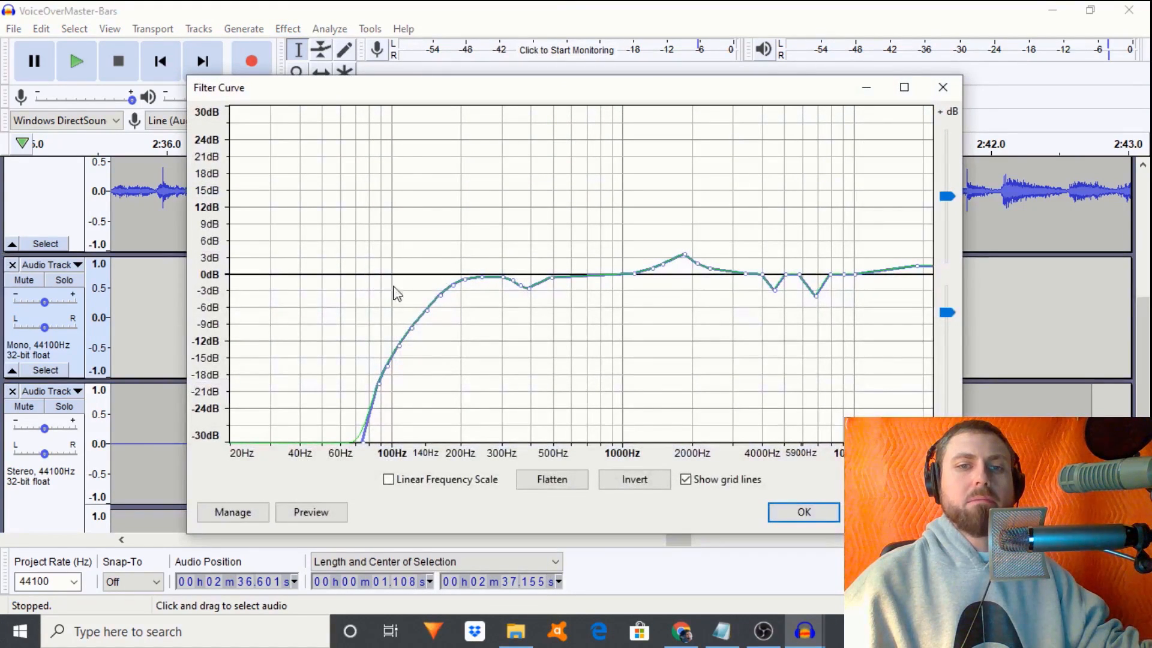
left_click(538, 485)
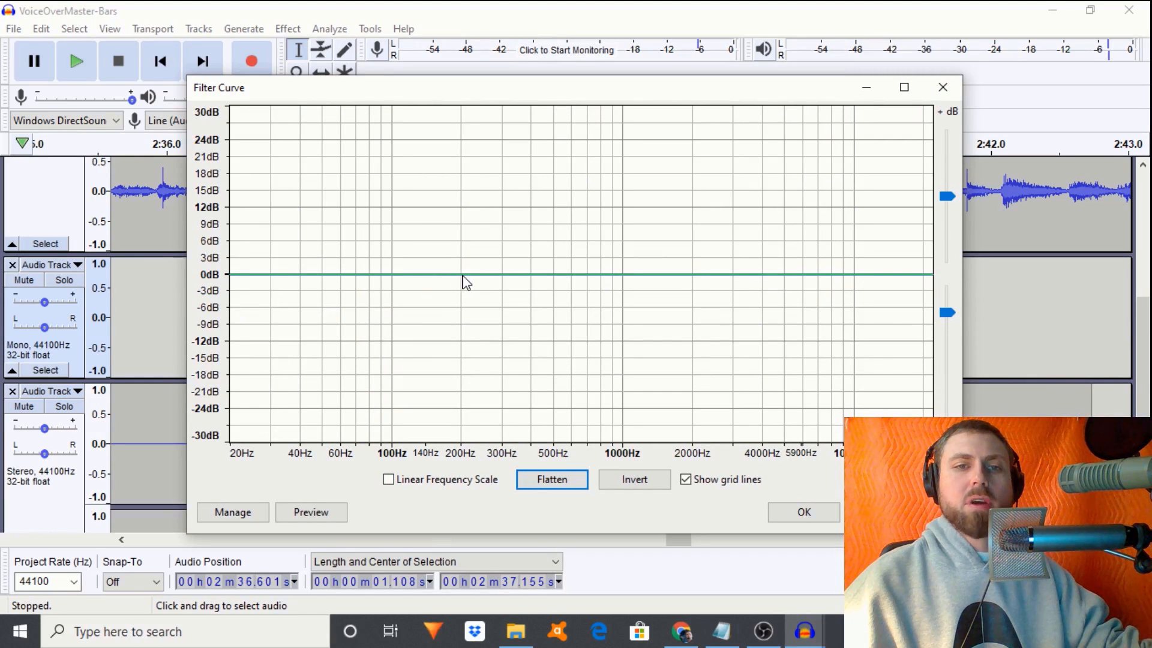
left_click_drag(444, 285, 411, 369)
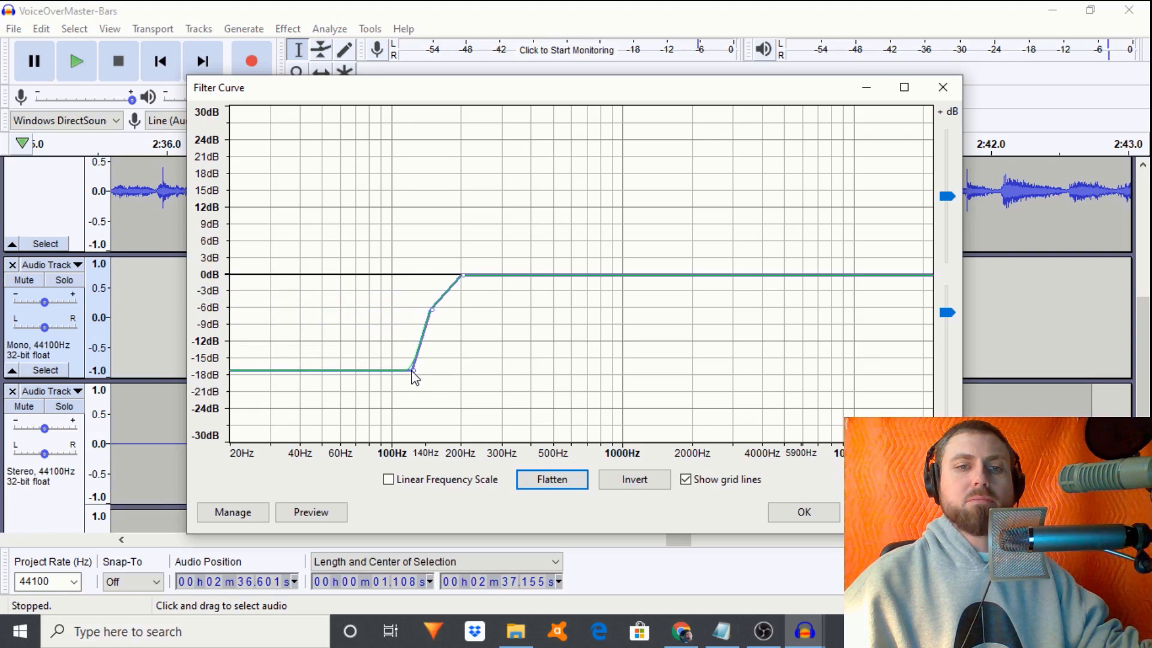
left_click_drag(403, 430, 409, 444)
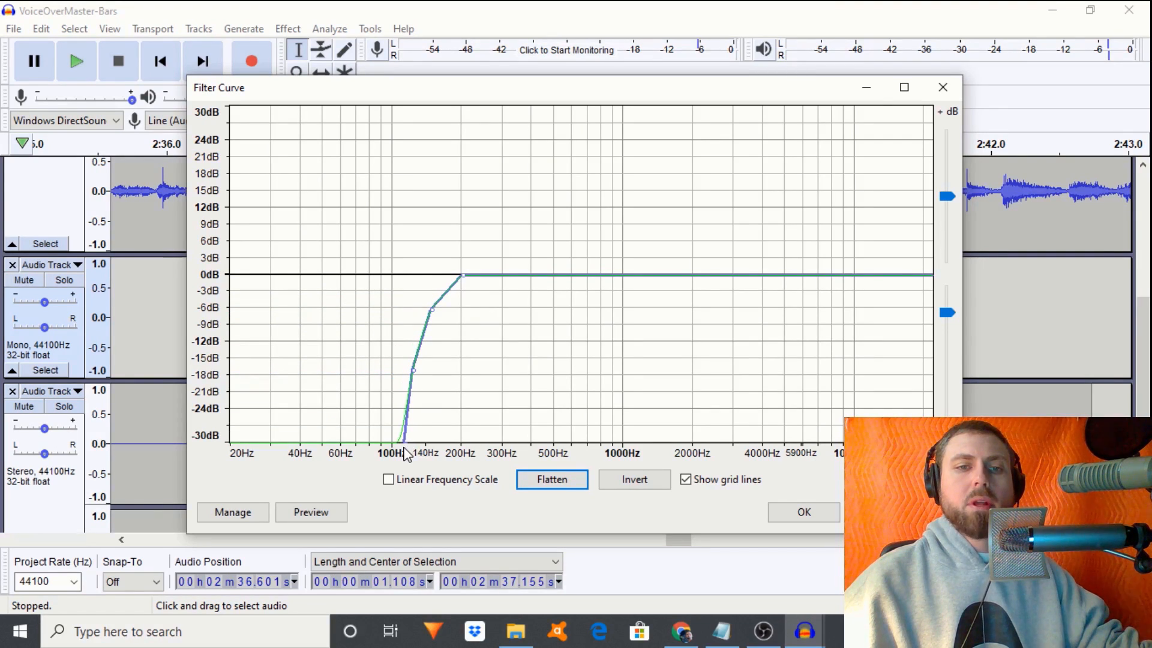
left_click(694, 277)
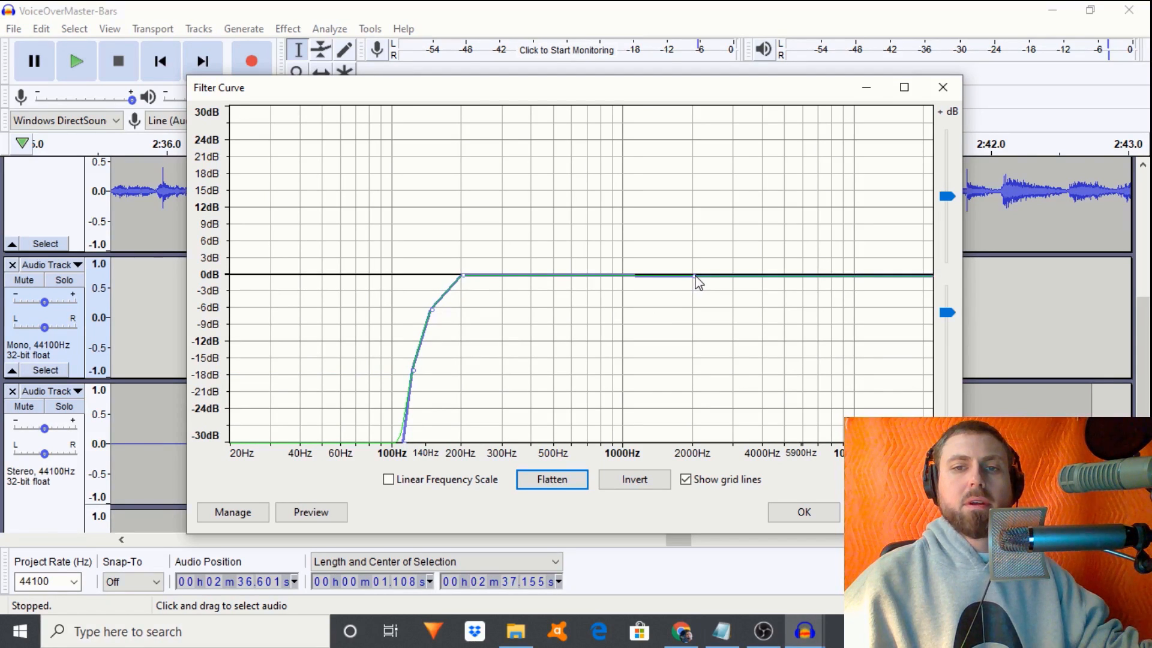
left_click_drag(707, 279, 755, 447)
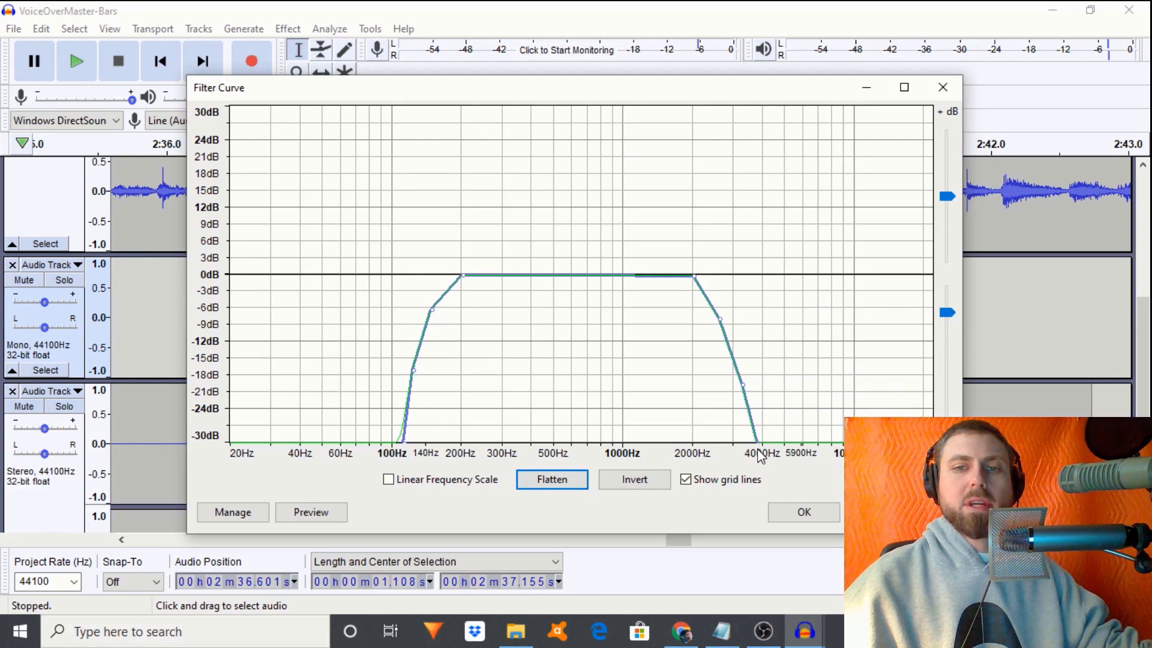
left_click(316, 517)
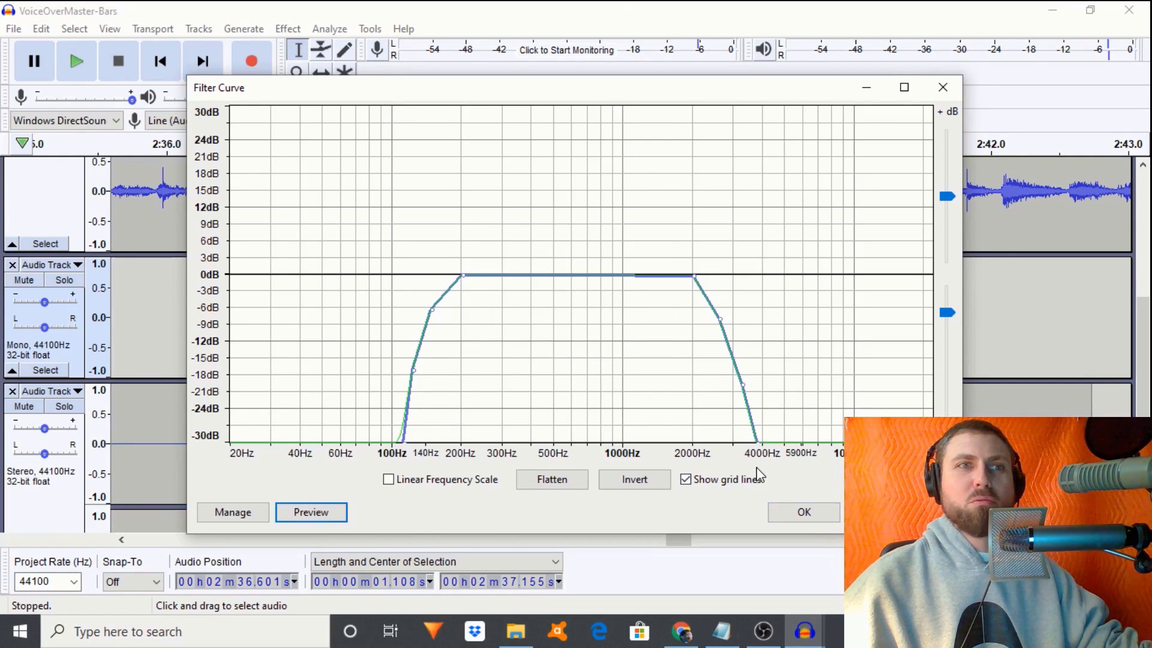
left_click(795, 516)
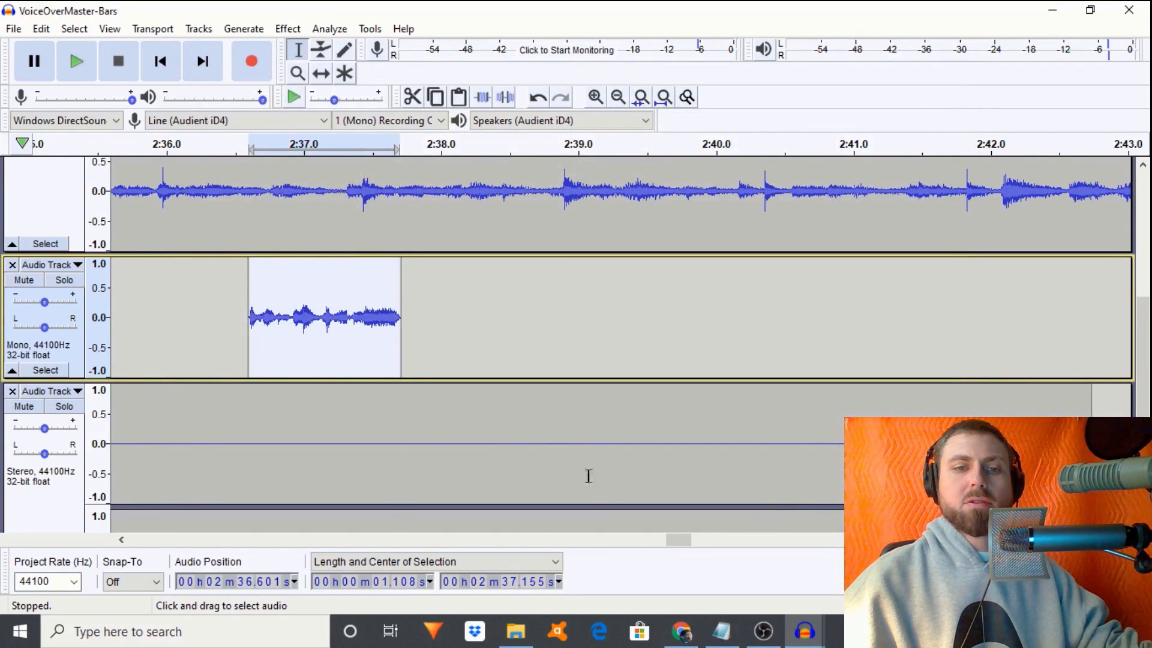
- Play the mix from 2:29.564 to check the snippet placement
left_click_drag(683, 543, 650, 544)
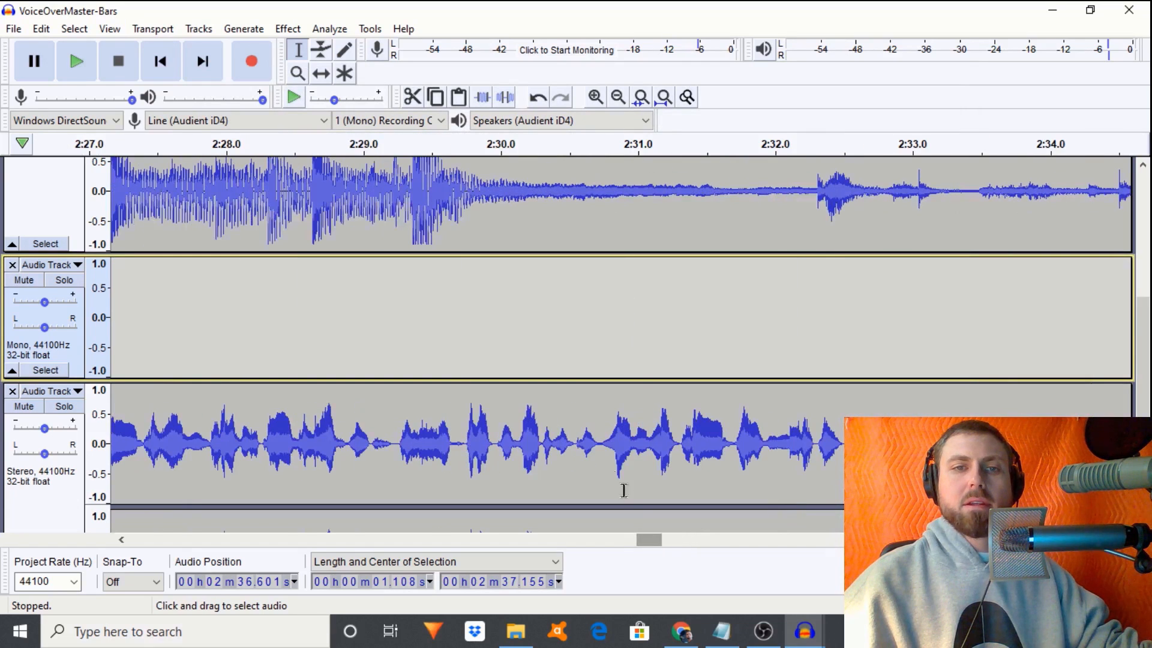
left_click(440, 358)
key("space")
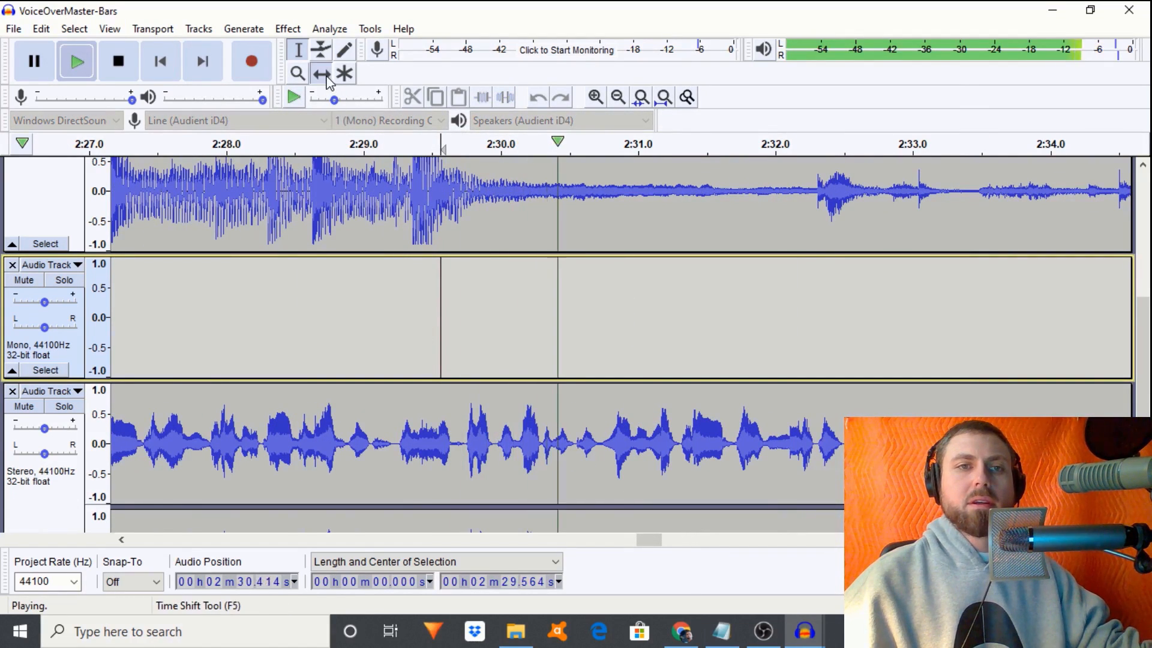
left_click(321, 73)
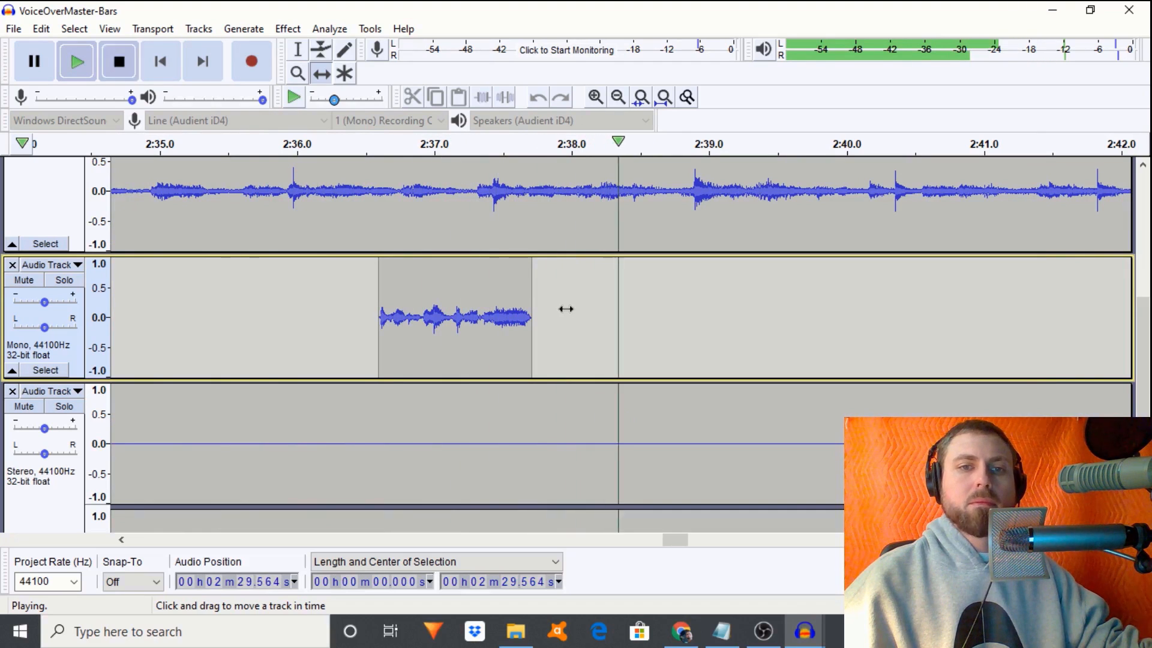
key("space")
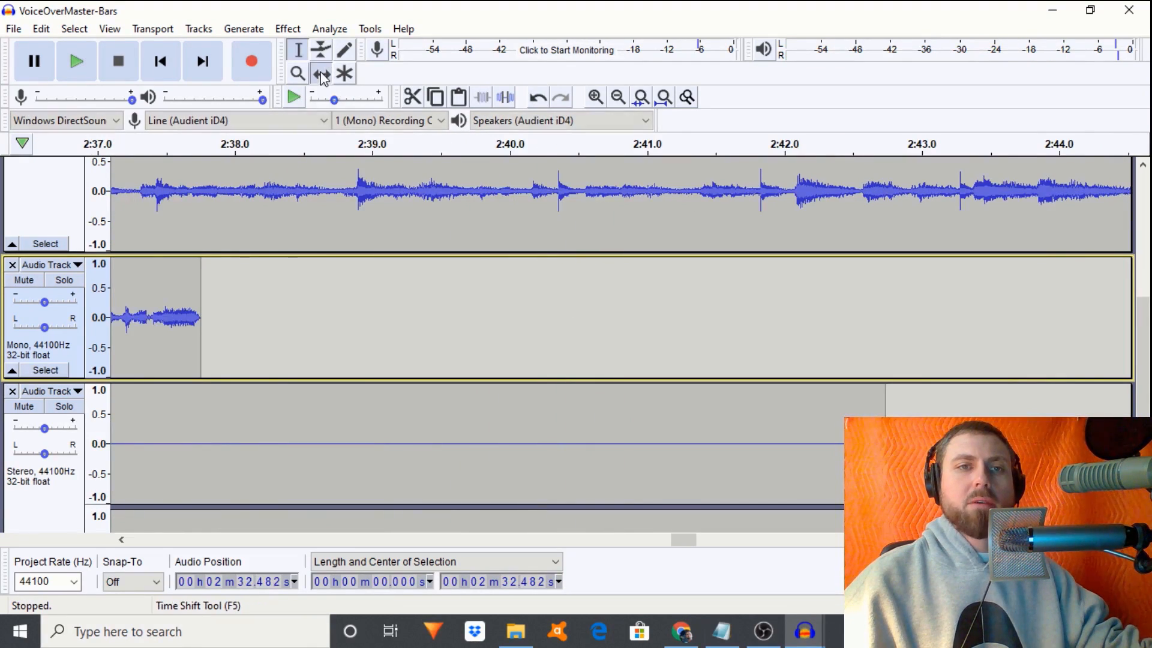
- Nudge the snippet clip slightly later with Time Shift and replay the mix
left_click(322, 73)
left_click_drag(676, 543, 663, 544)
left_click_drag(632, 311, 648, 317)
key("space")
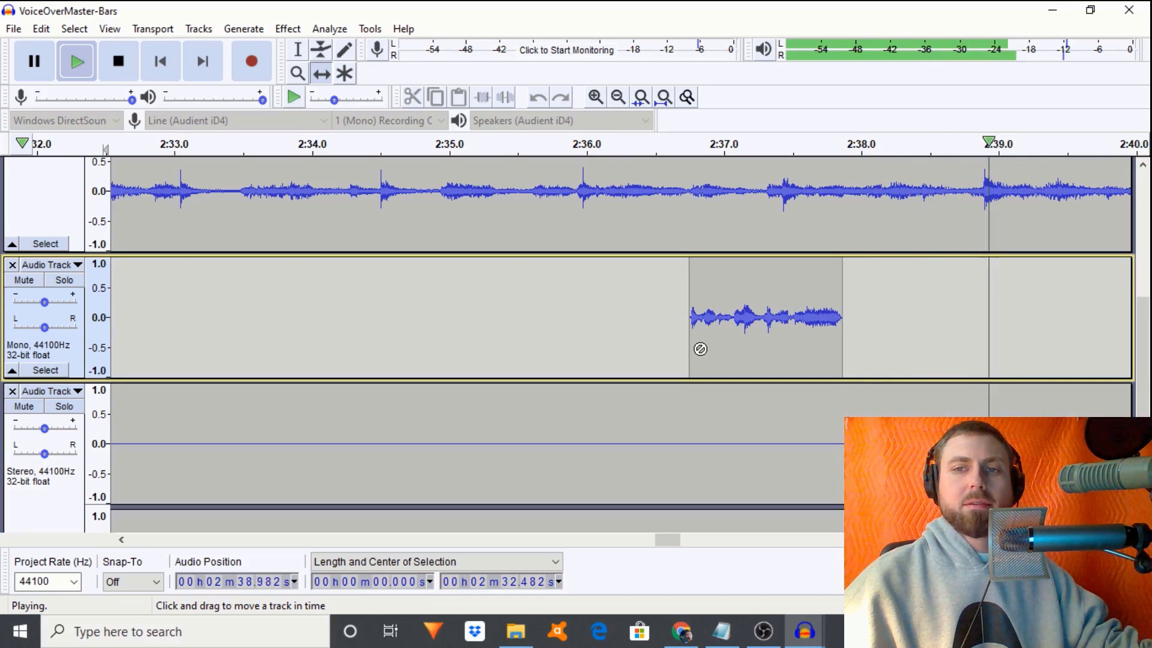
key("space")
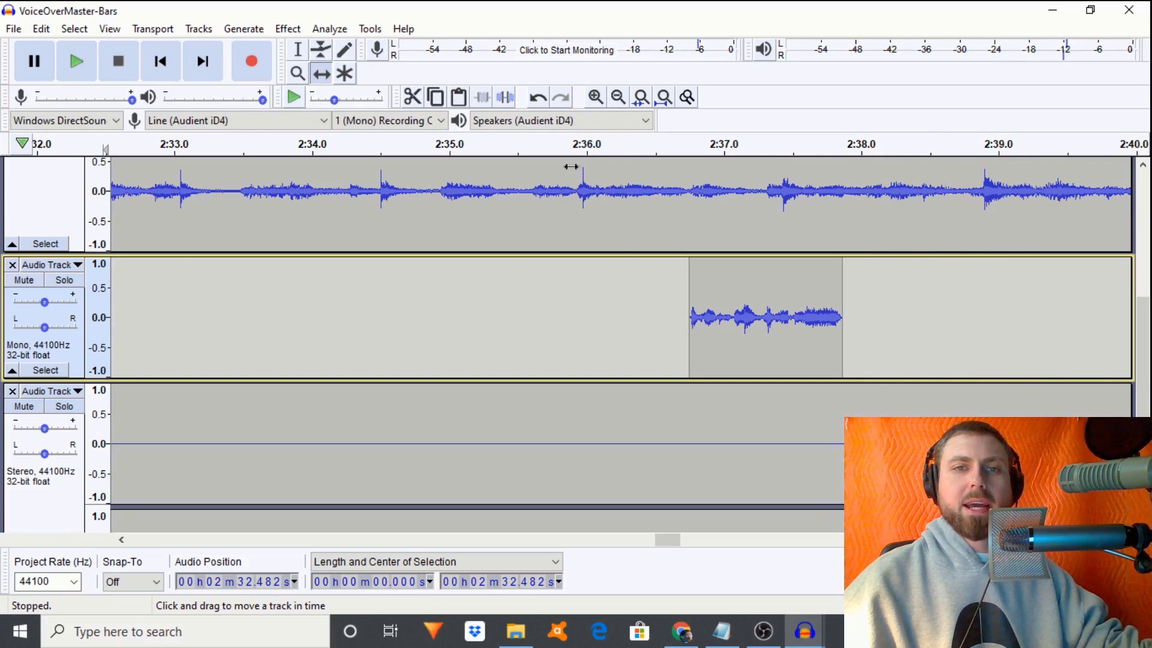
- Select the snippet clip, adjust its track volume and listen from 2:33.058
left_click(295, 58)
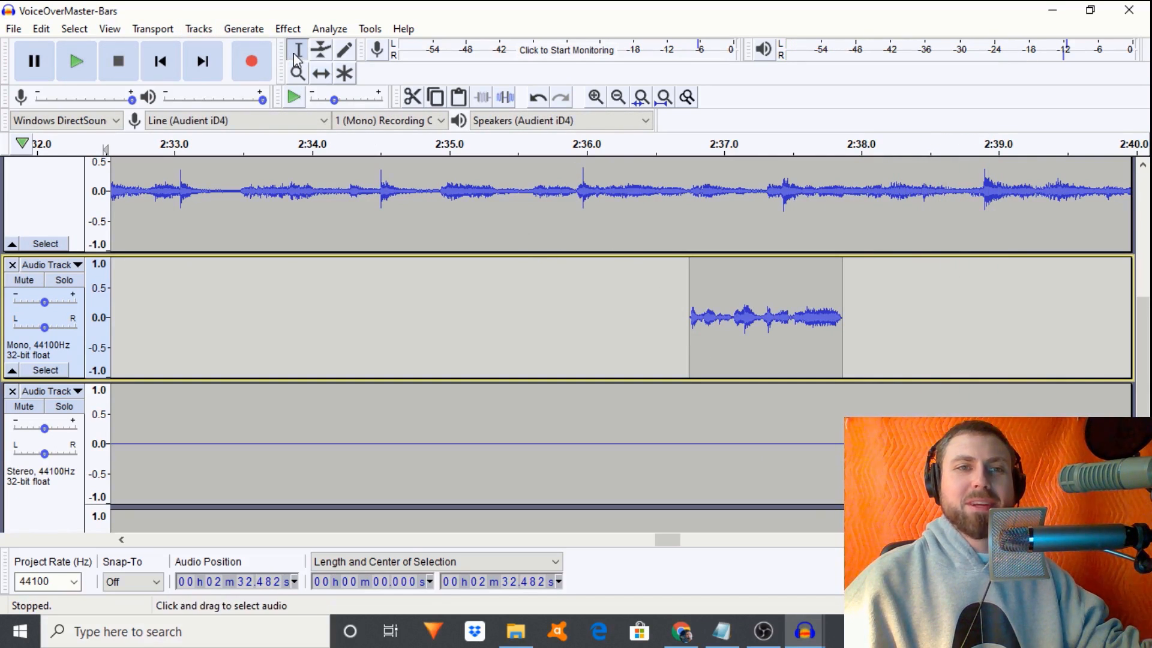
double_click(729, 325)
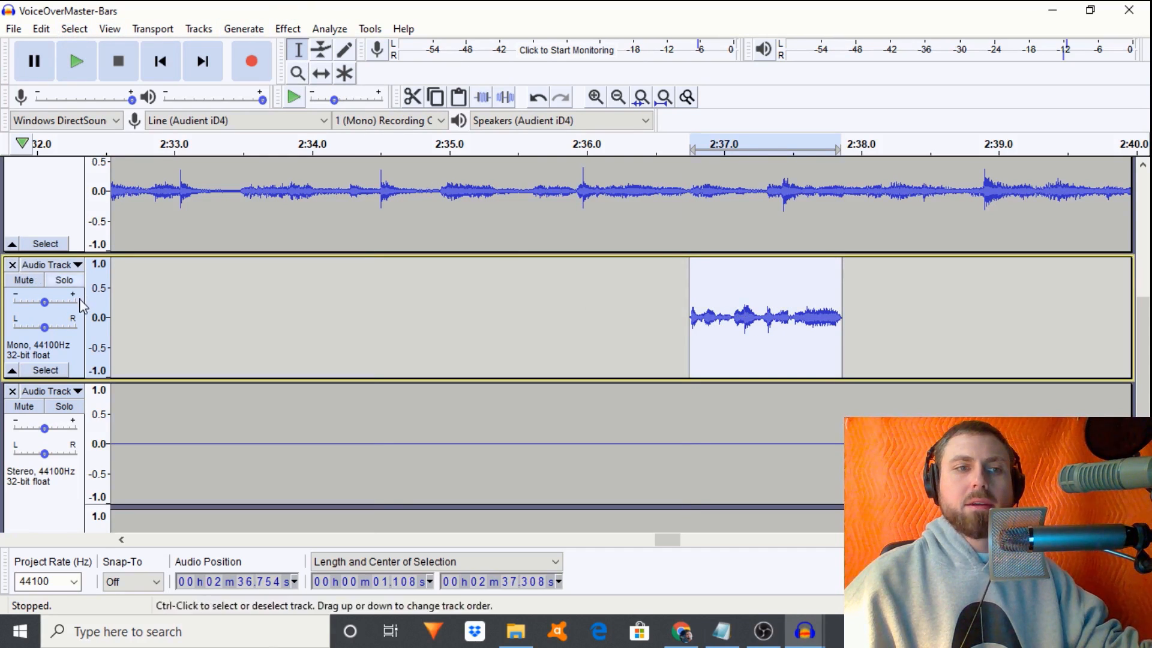
left_click_drag(42, 302, 44, 305)
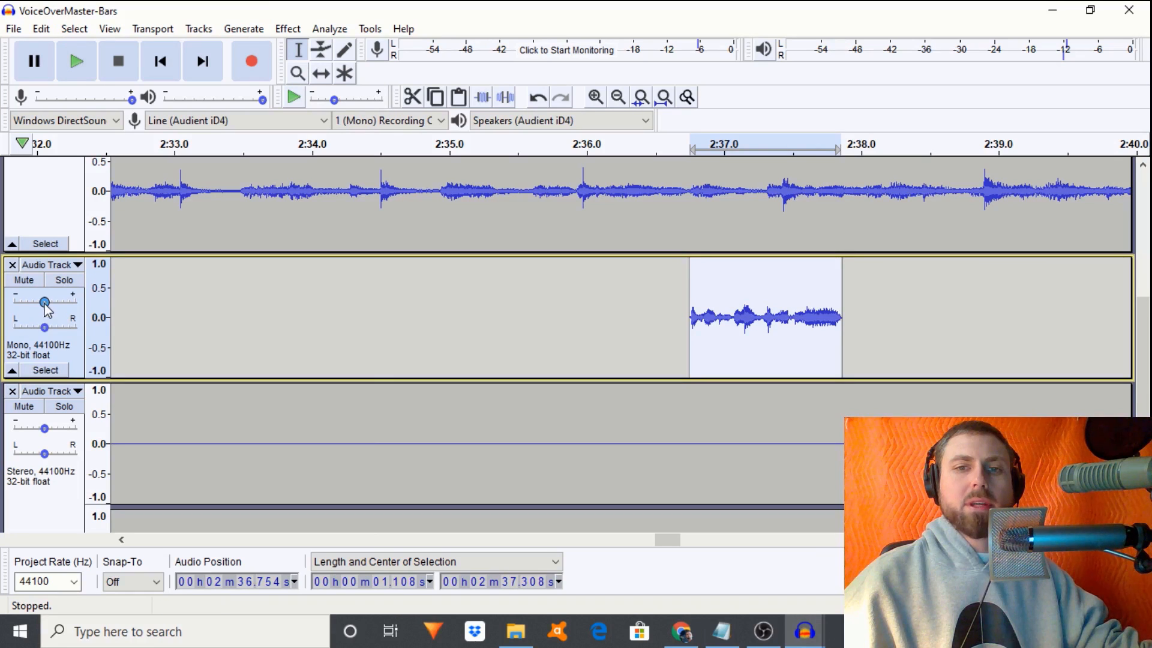
left_click(182, 331)
key("space")
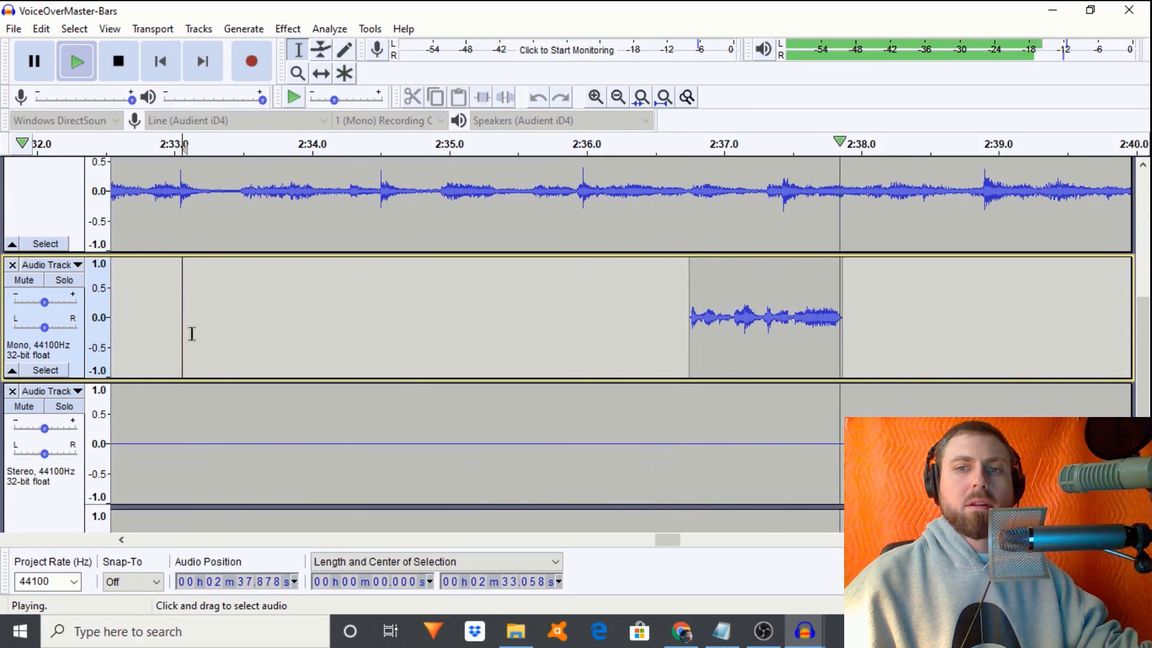
key("space")
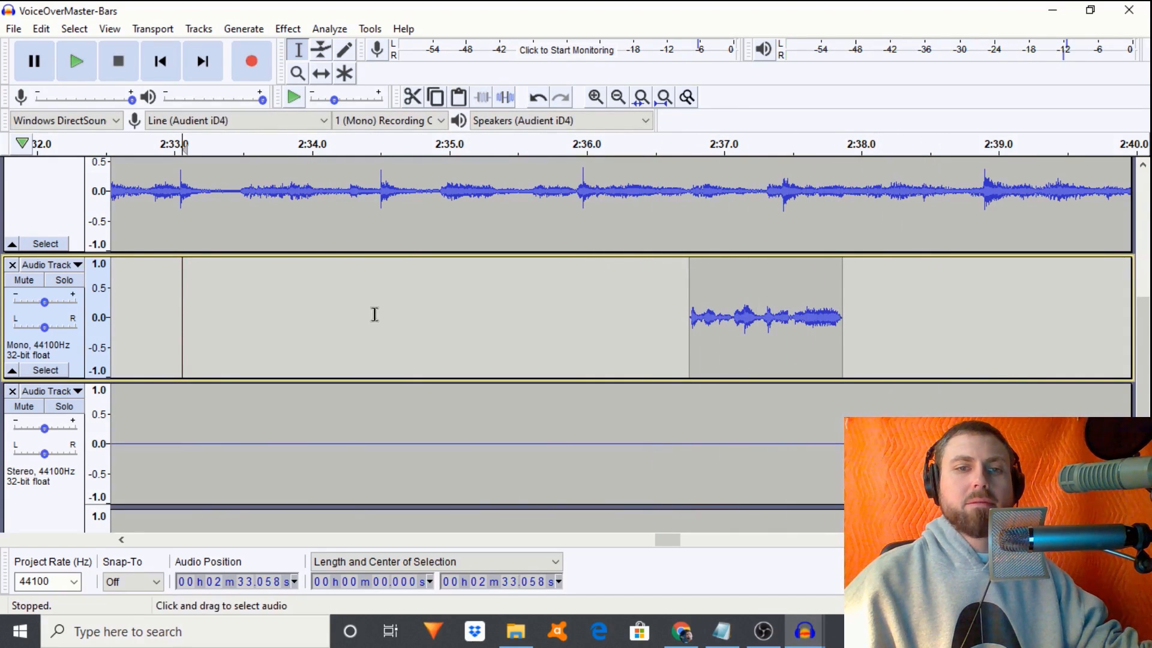
- Move the snippet track to the bottom, duplicate it with Ctrl+D and join both into a stereo track
left_click(47, 265)
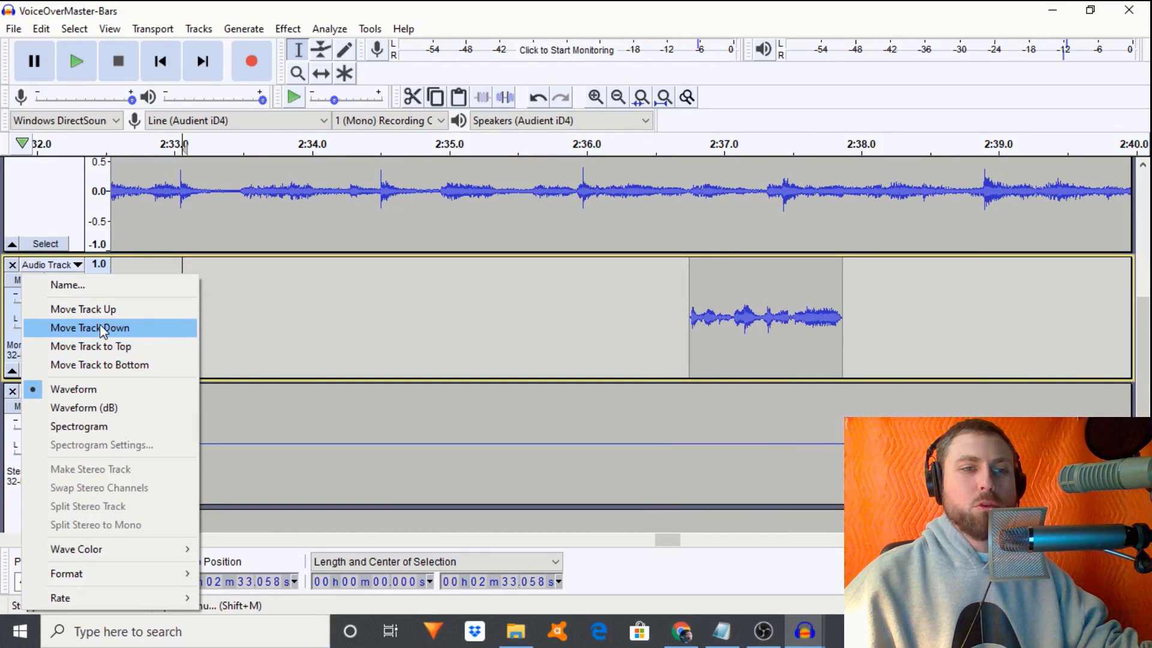
left_click(112, 366)
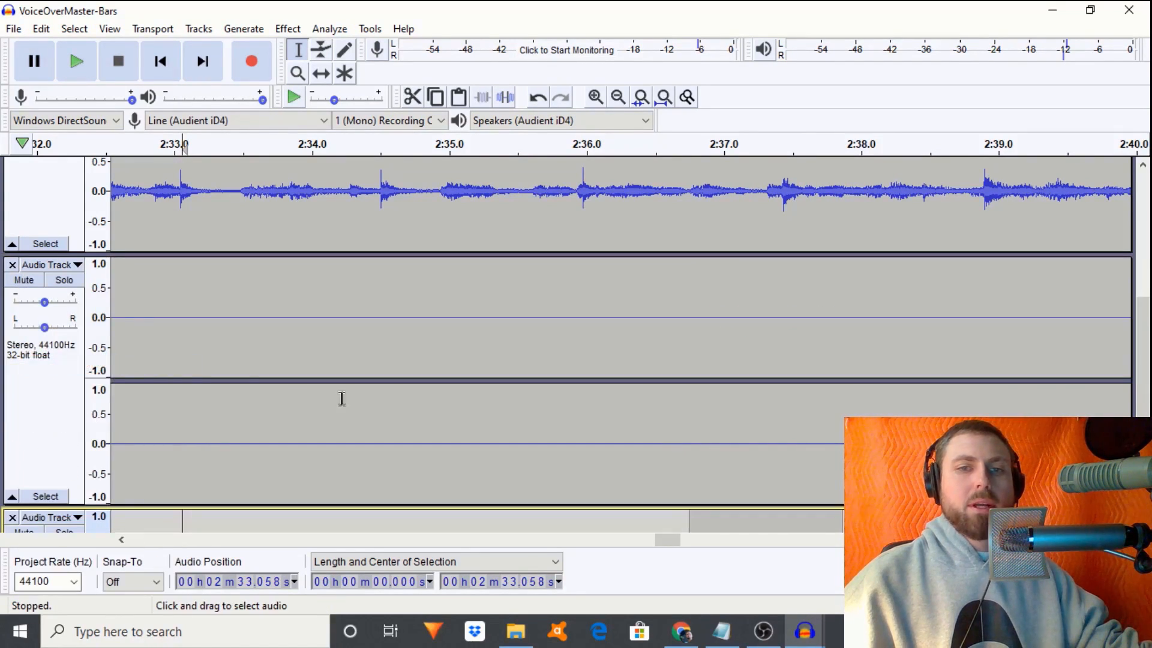
key("alt+period")
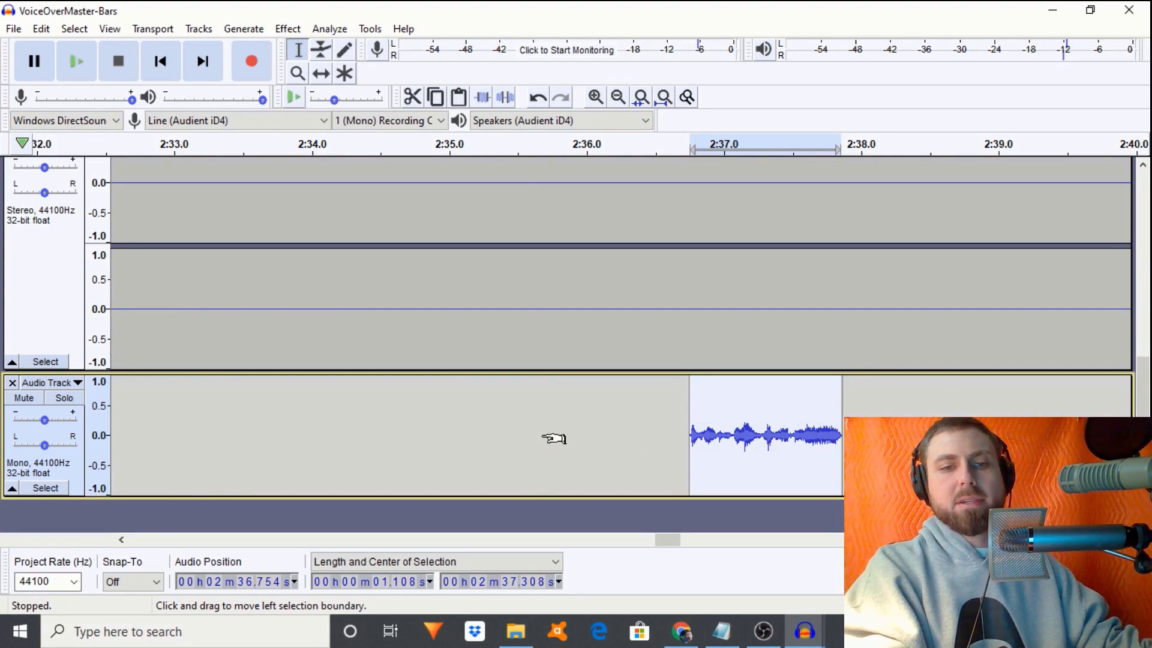
key("ctrl+d")
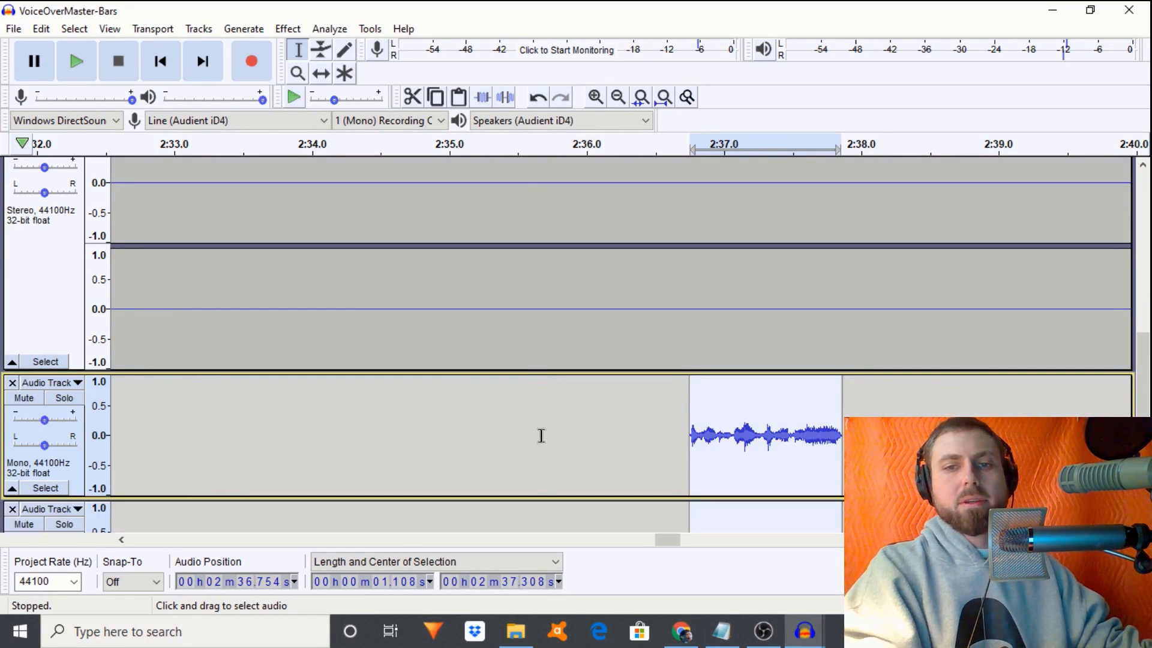
left_click(41, 384)
left_click(57, 253)
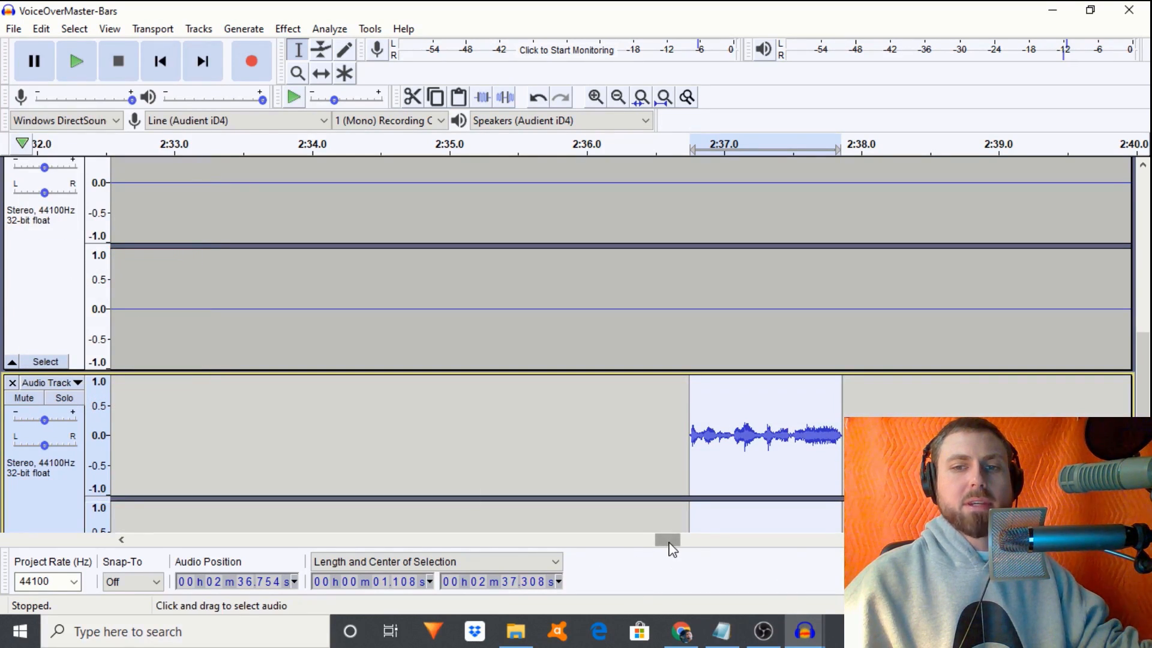
left_click_drag(668, 543, 647, 542)
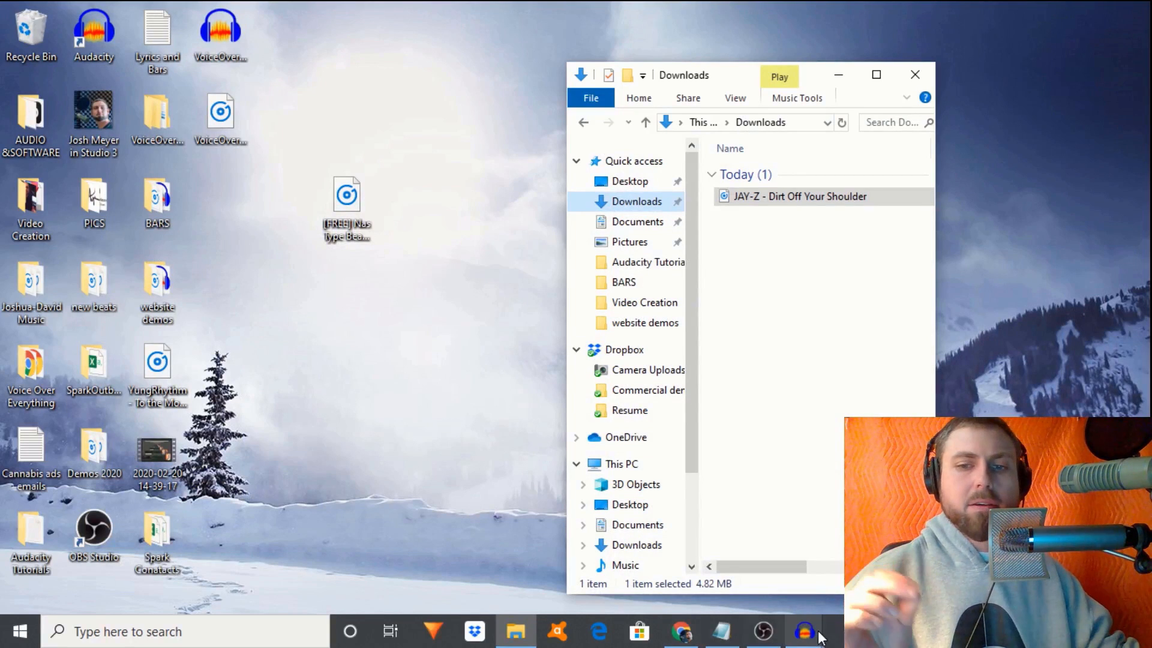
- Bring the JAY-Z song window forward, zoom out twice and close it
mouse_move(807, 635)
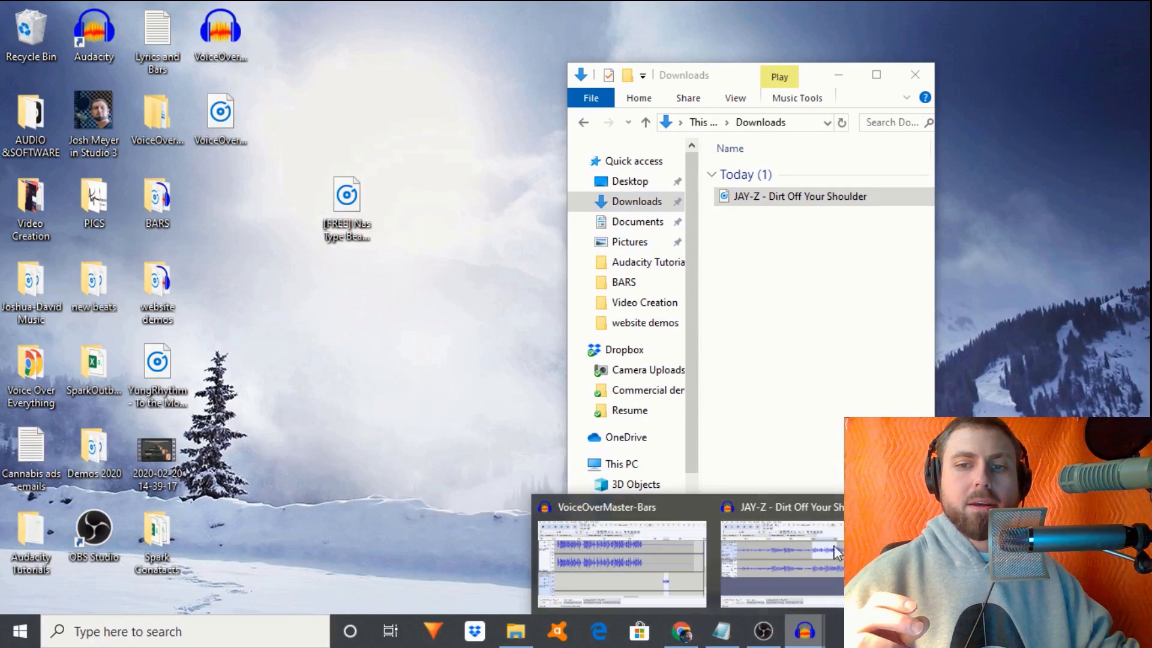
mouse_move(768, 548)
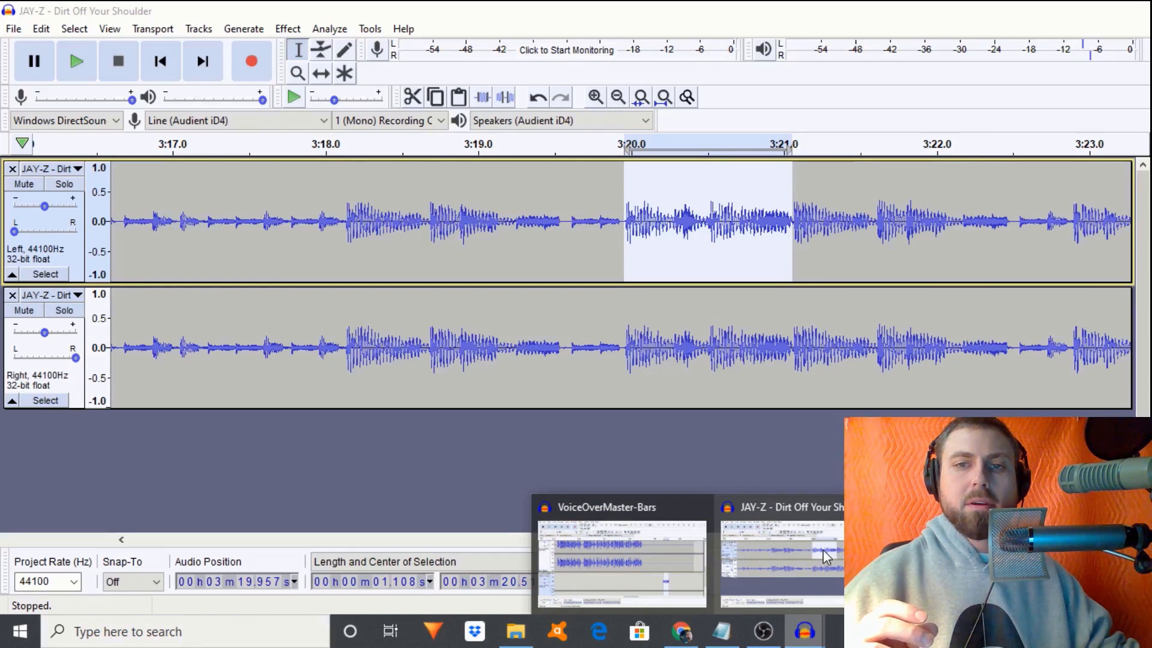
left_click(817, 534)
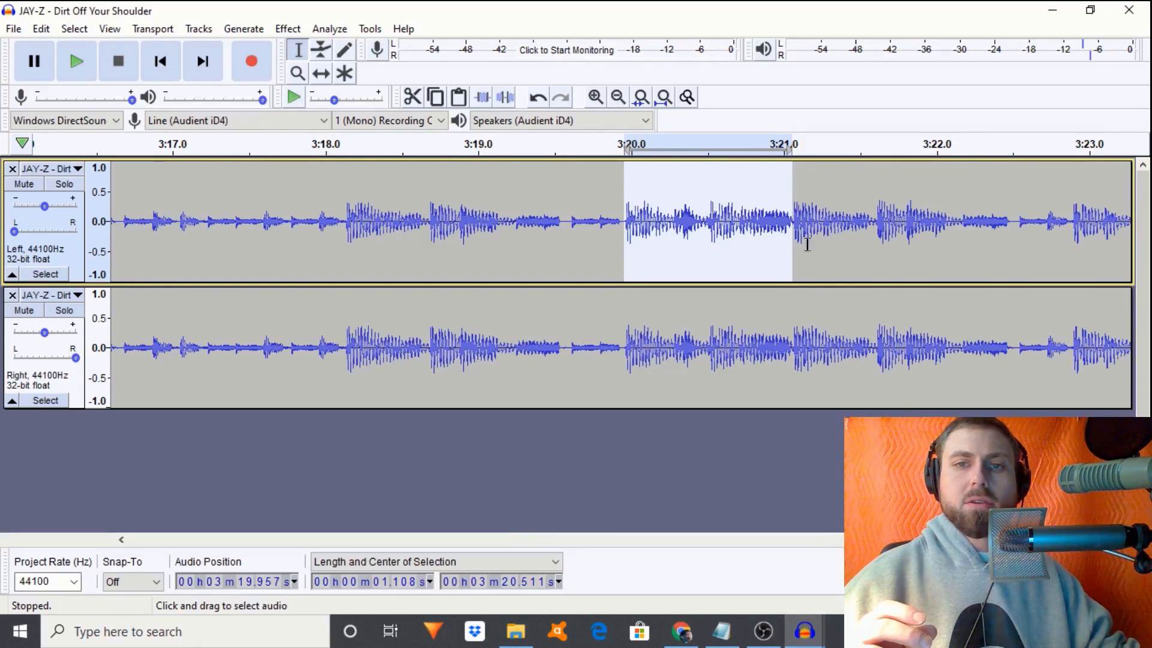
left_click(617, 96)
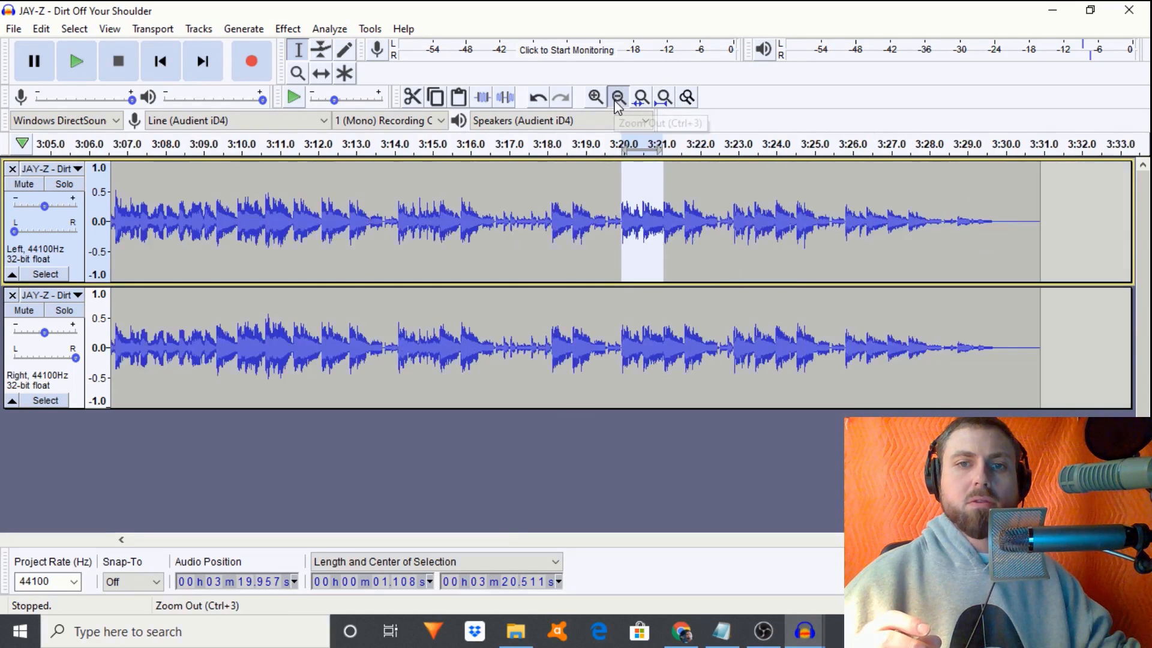
left_click(617, 97)
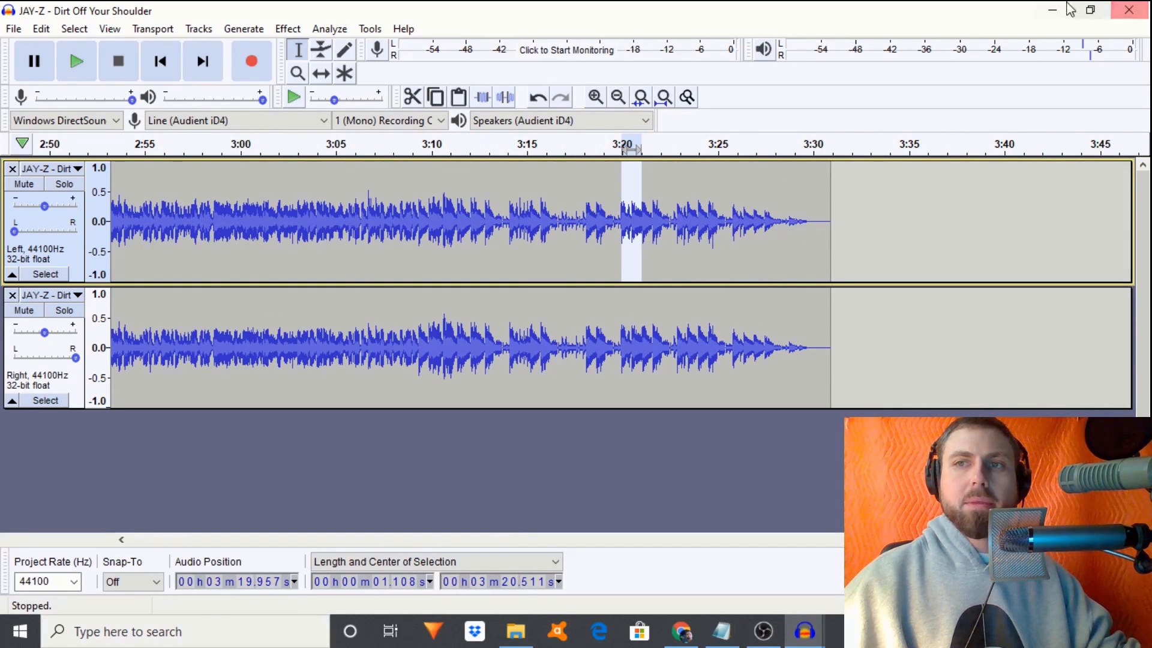
left_click(1143, 18)
- Discard the JAY-Z changes and return to VoiceOverMaster-Bars, scrolling left to the vocals
left_click(610, 309)
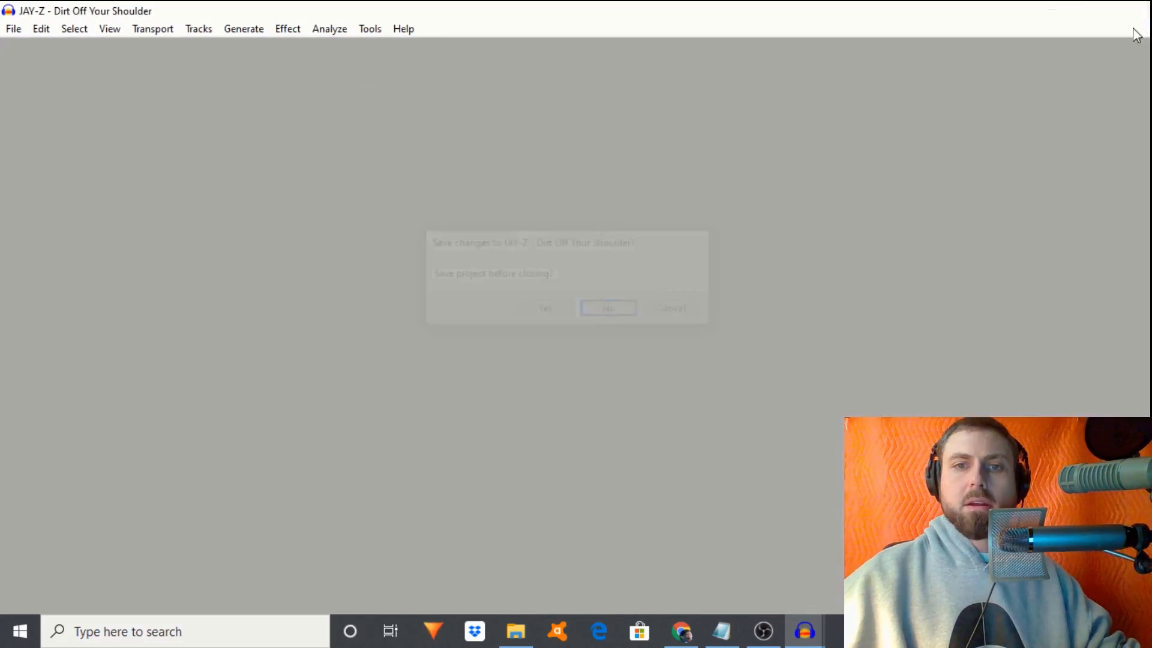
mouse_move(798, 618)
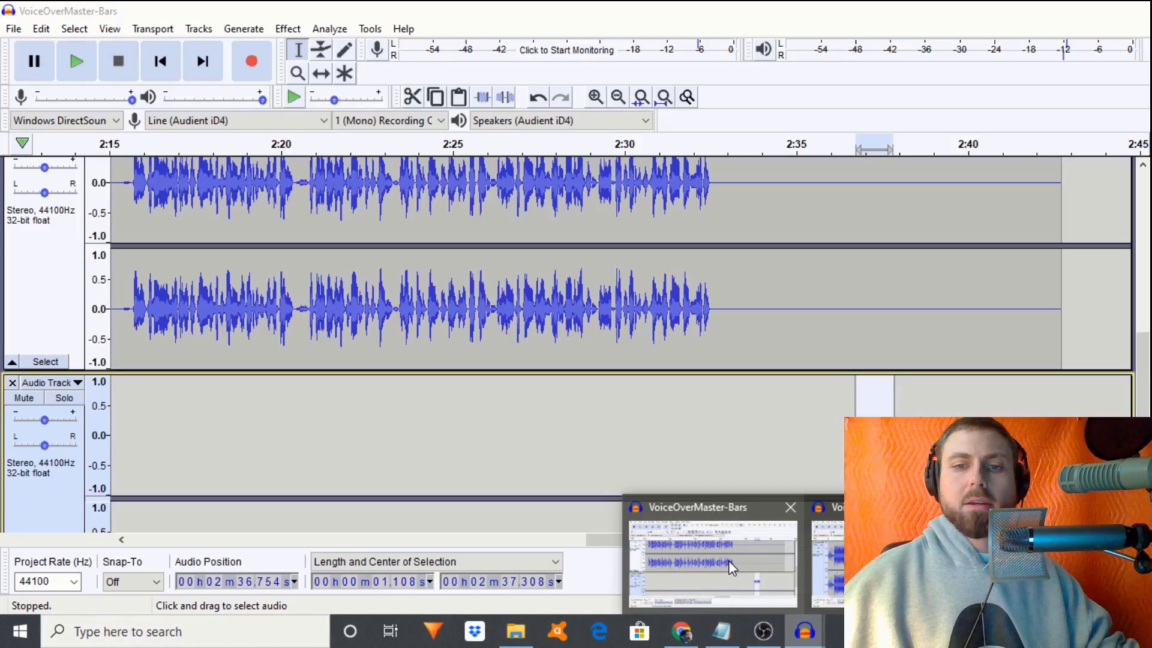
left_click(728, 560)
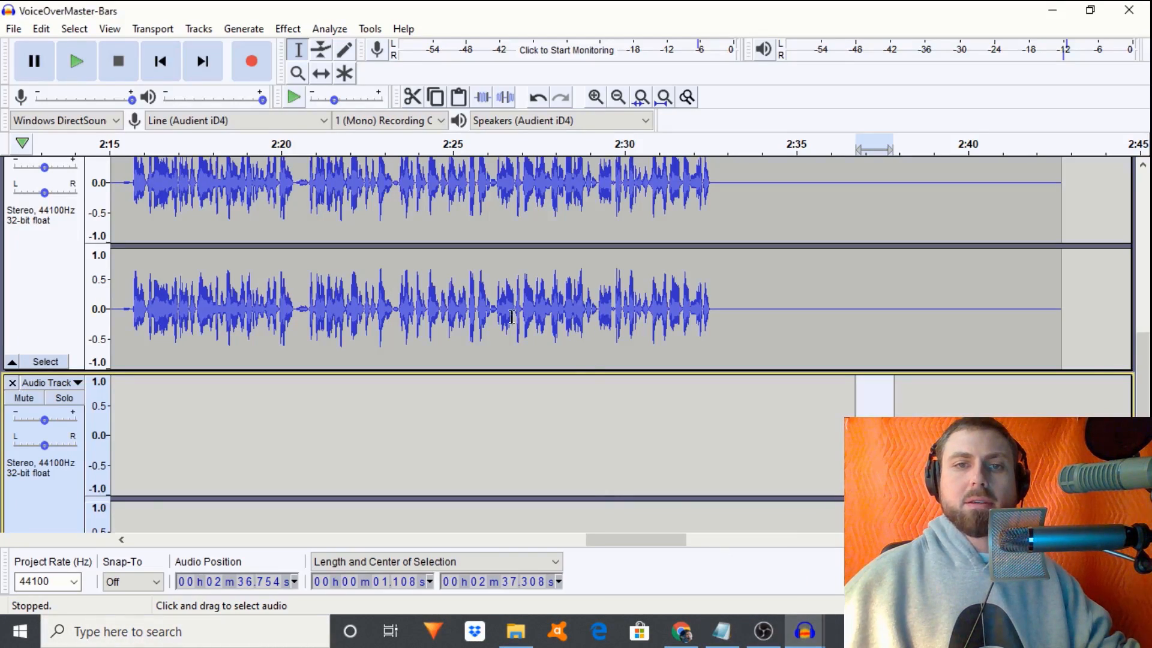
mouse_move(630, 539)
left_mouse_down()
mouse_move(508, 537)
mouse_move(309, 500)
left_mouse_up()
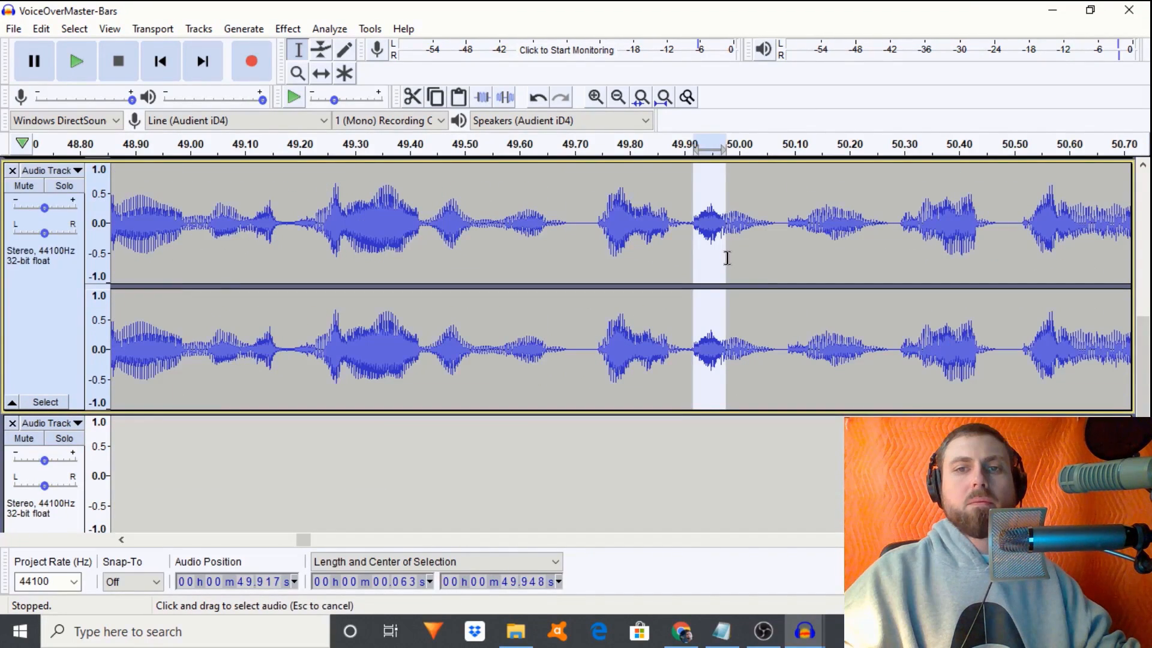
key("space")
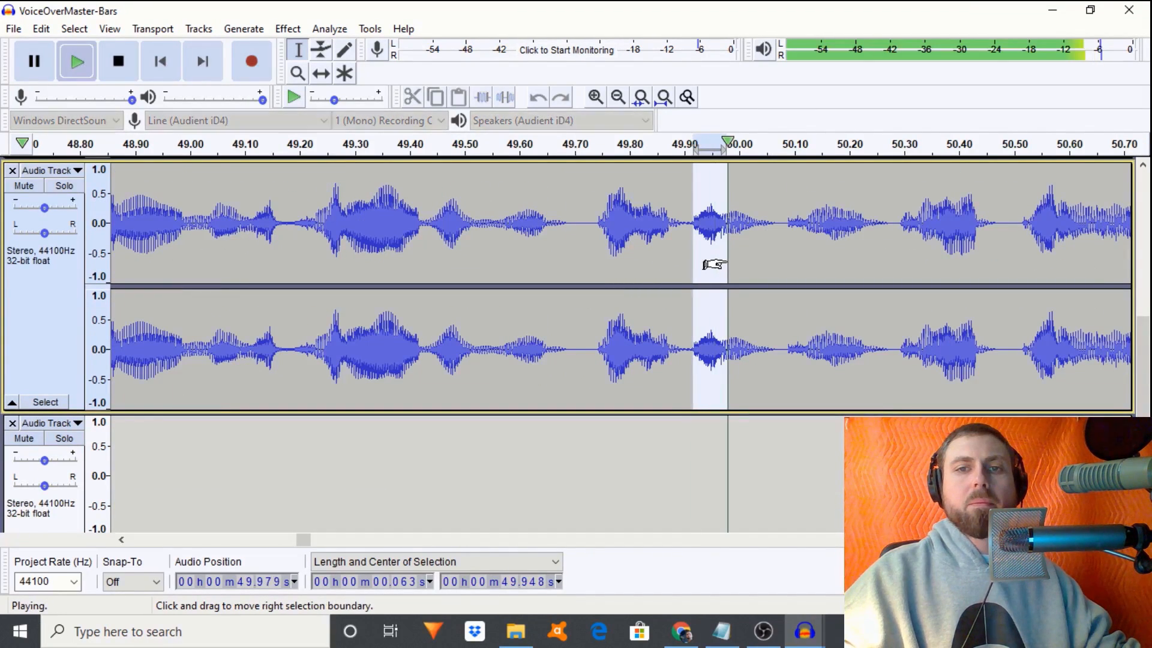
left_click(638, 249)
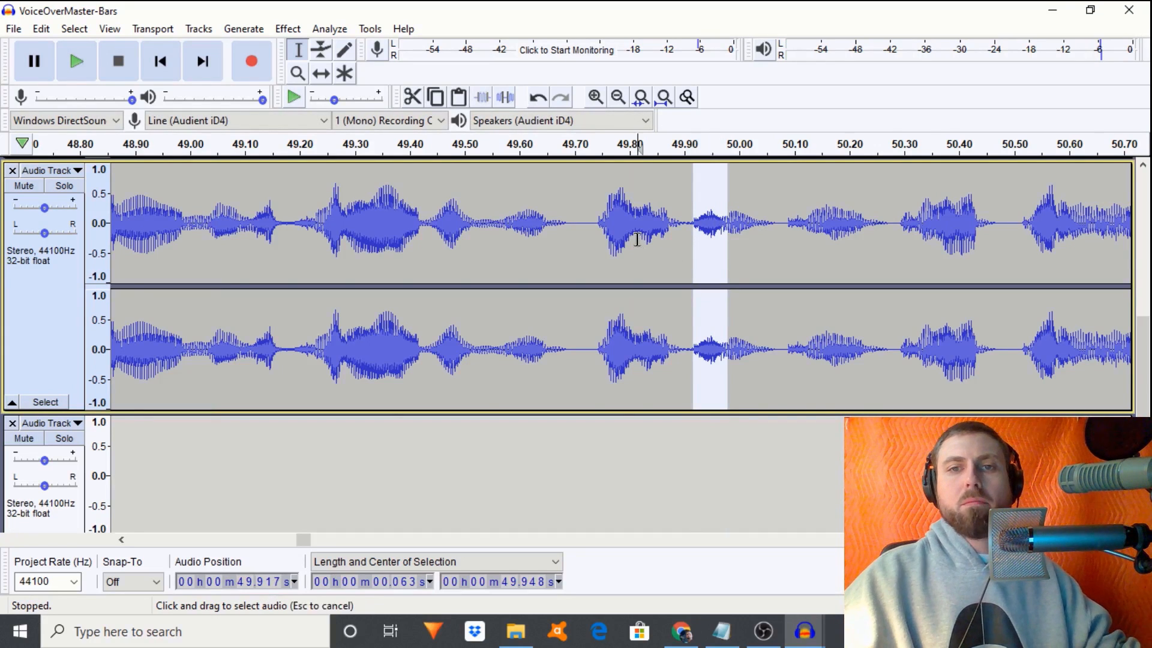
key("space")
key("space")
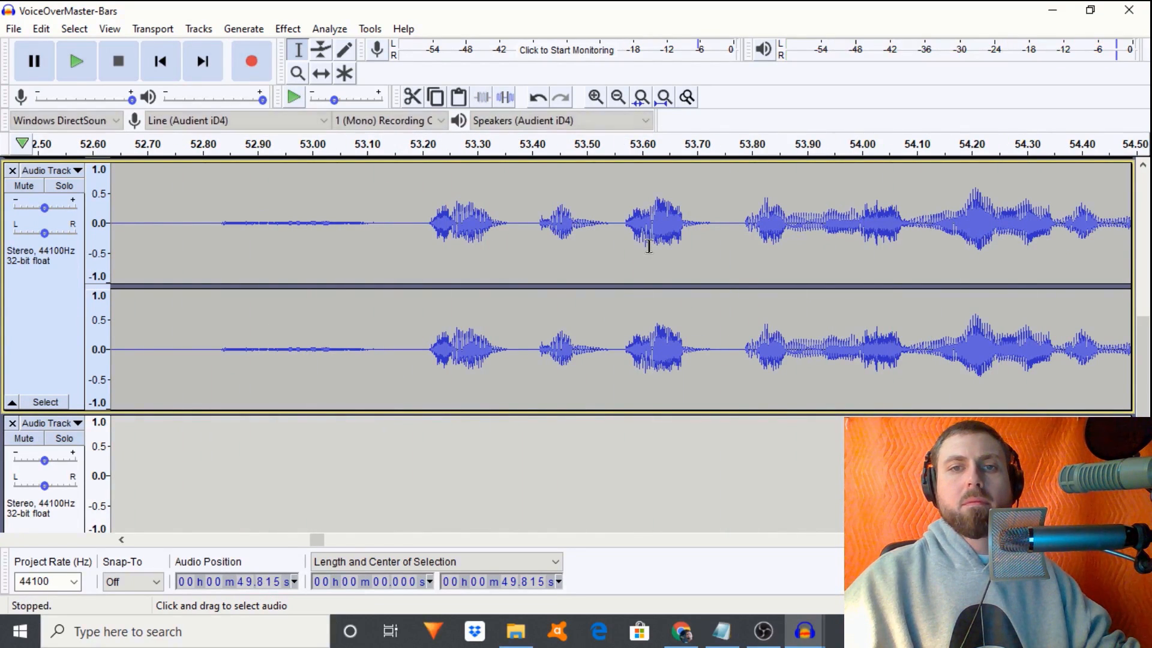
left_click_drag(430, 238, 449, 240)
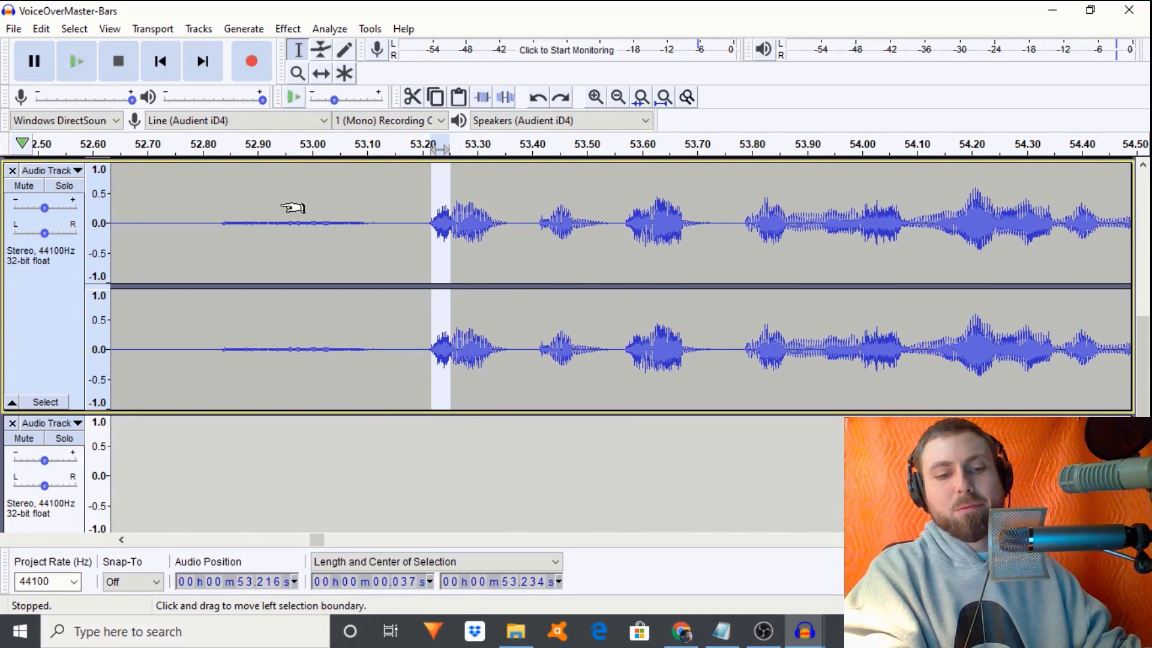
left_click(552, 249)
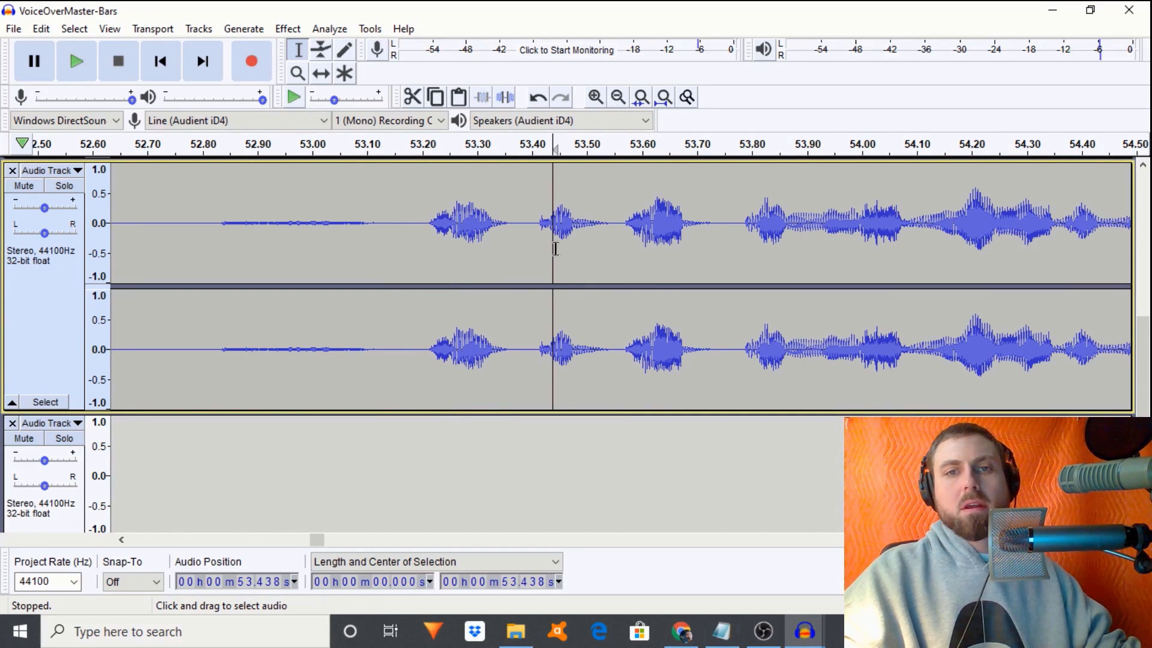
key("space")
key("space")
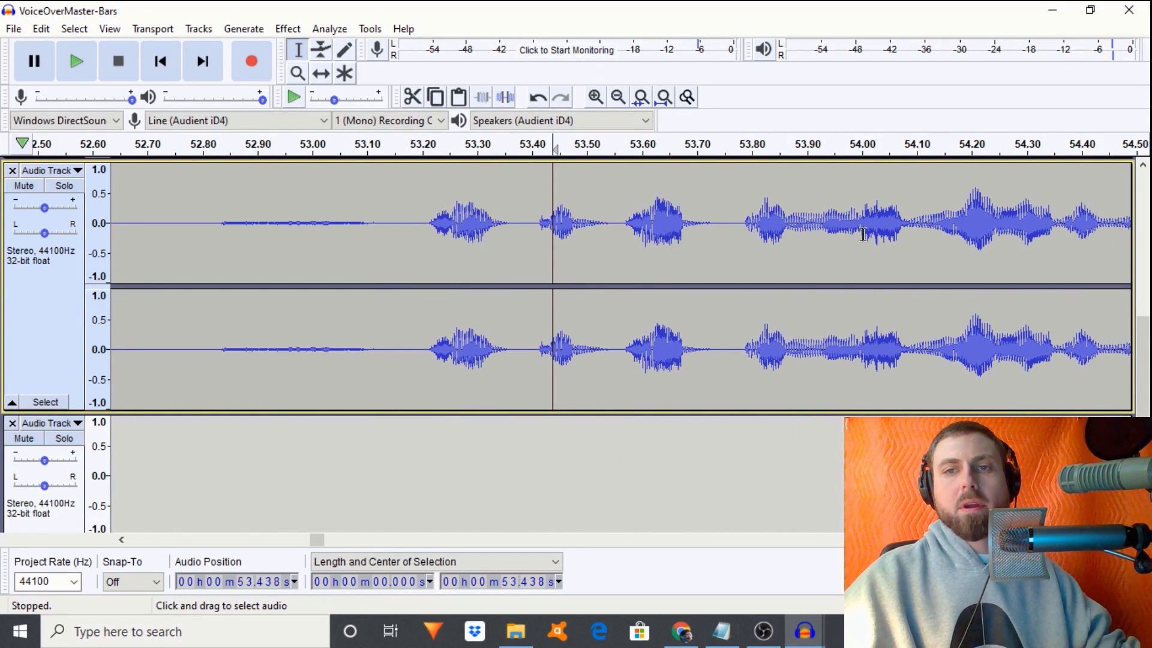
left_click_drag(865, 237, 900, 242)
key("space")
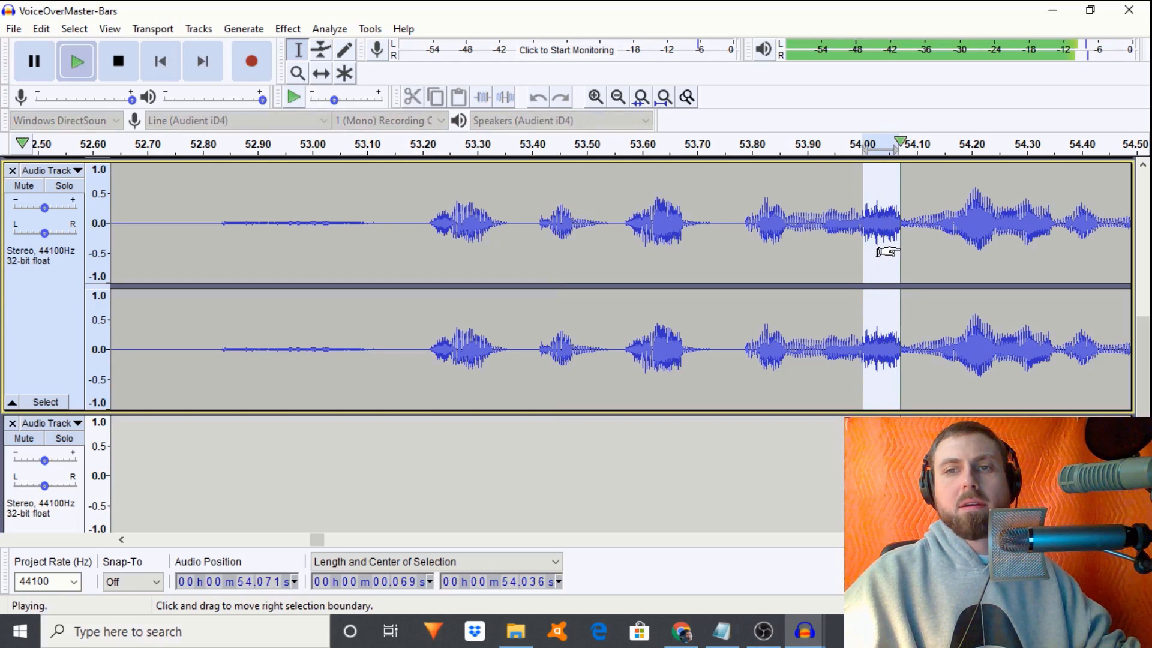
left_click(784, 239)
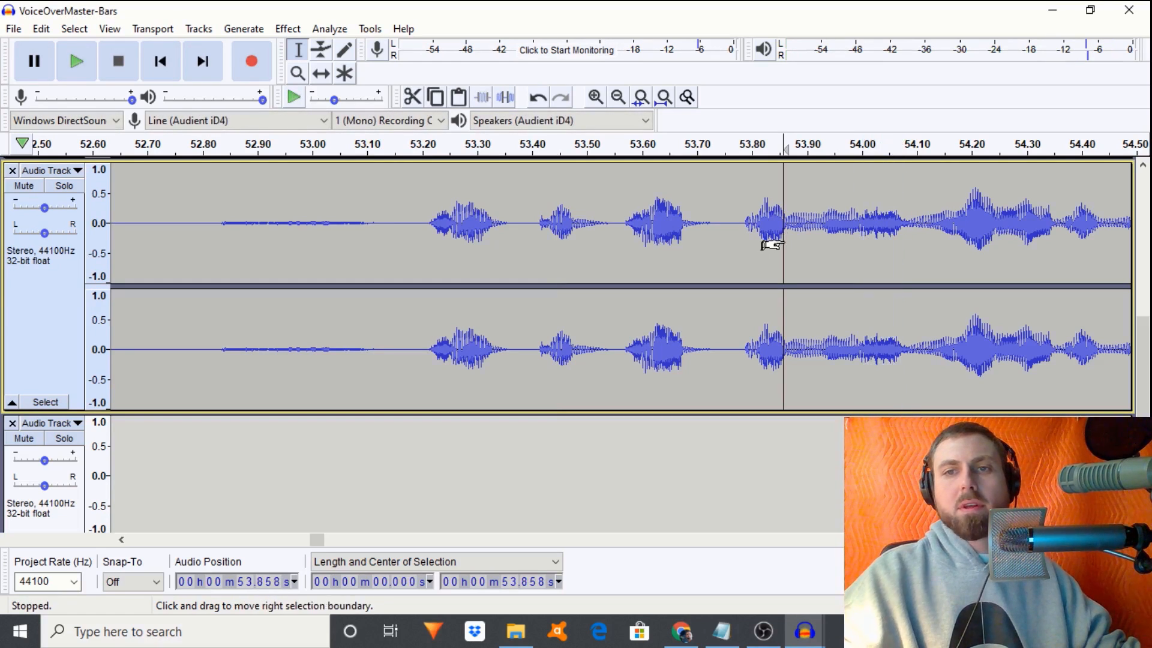
key("space")
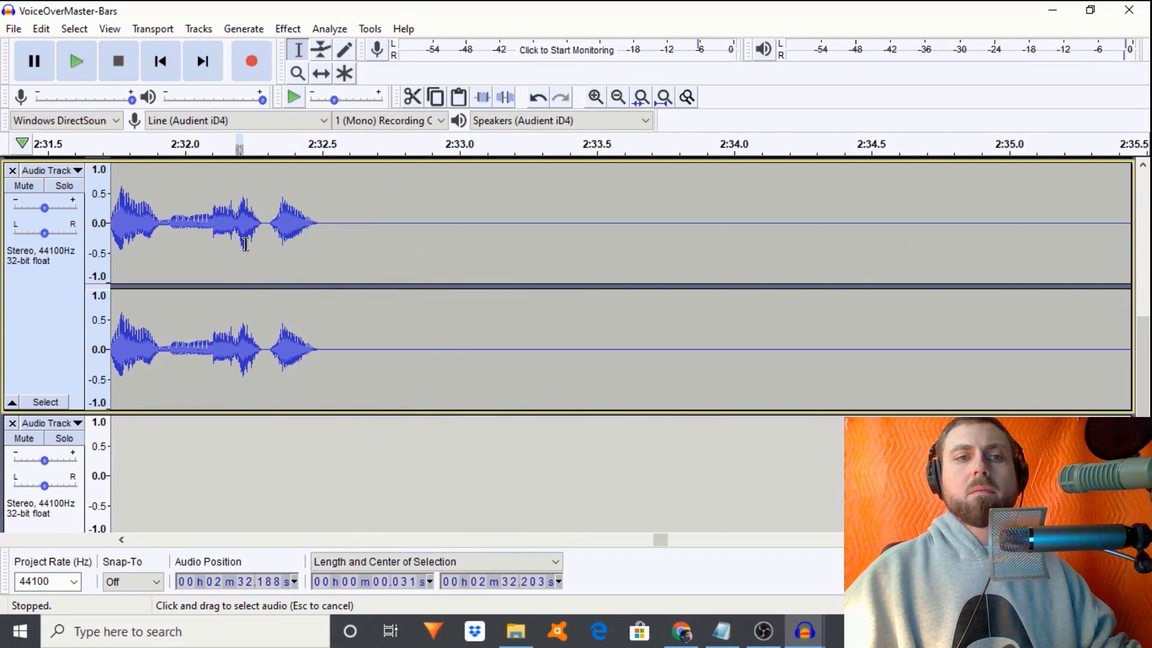
left_click_drag(237, 240, 254, 241)
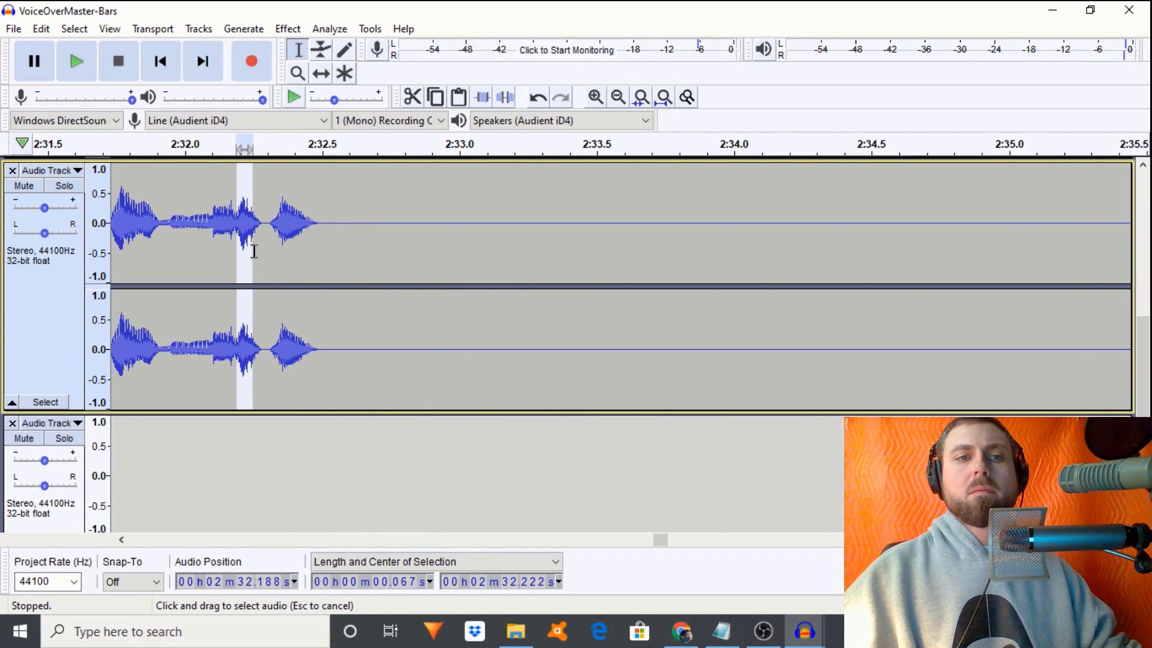
key("space")
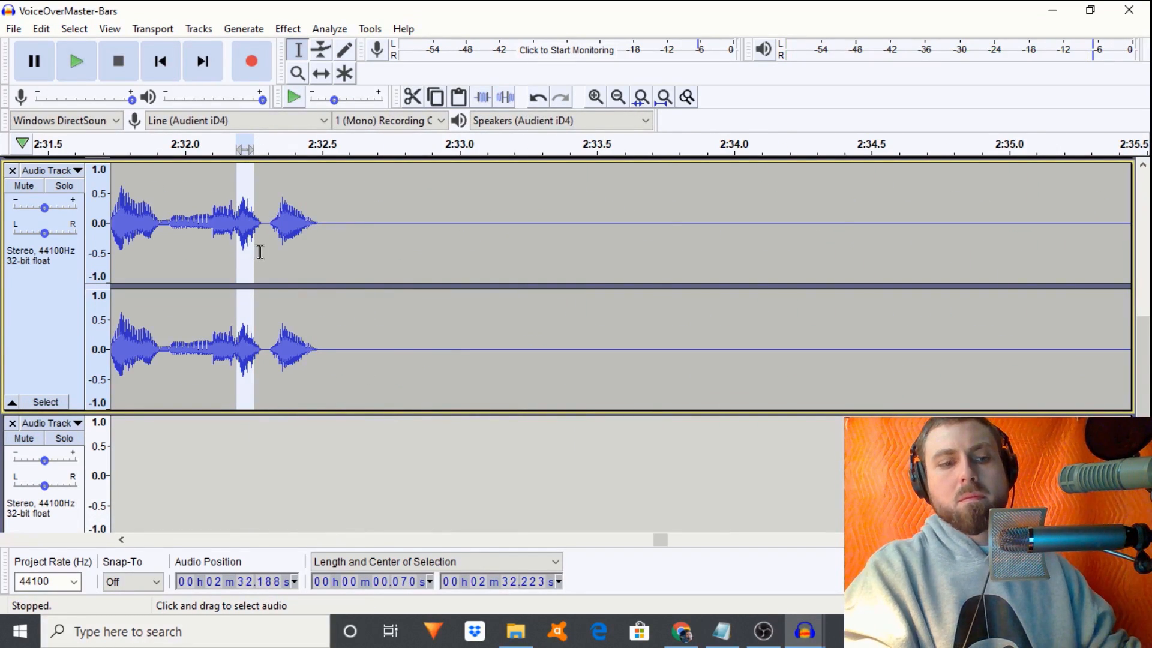
key("ctrl+r")
left_click(342, 260)
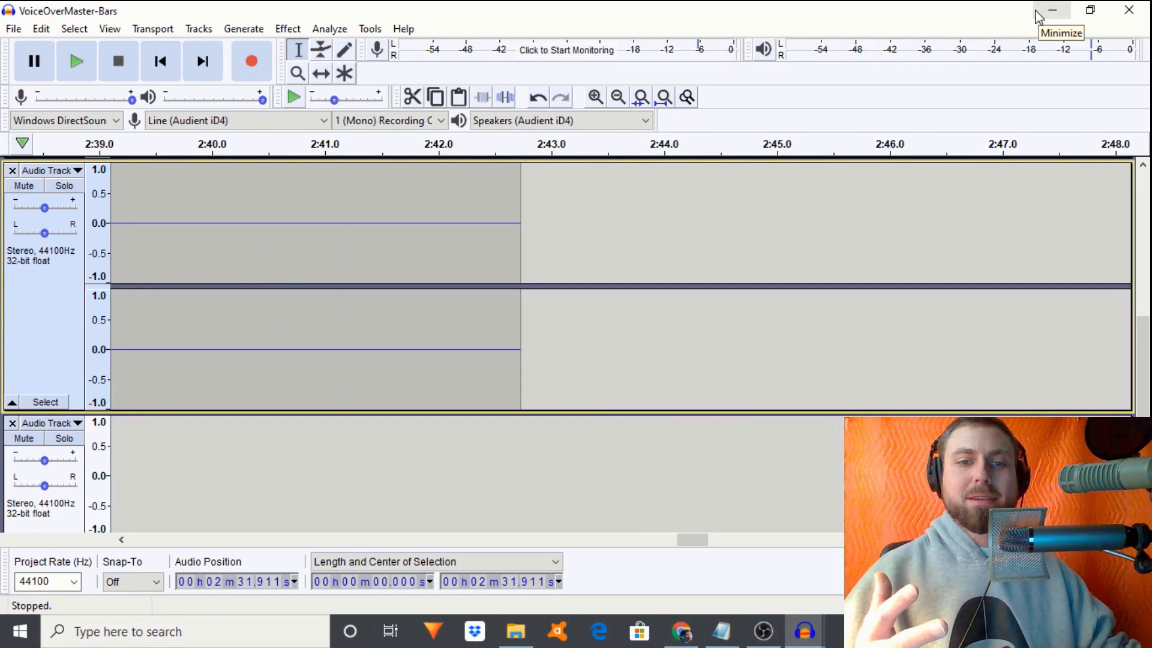
- Save the VoiceOverMaster-Bars project with Save Project and minimize Audacity to the desktop
left_click(1039, 15)
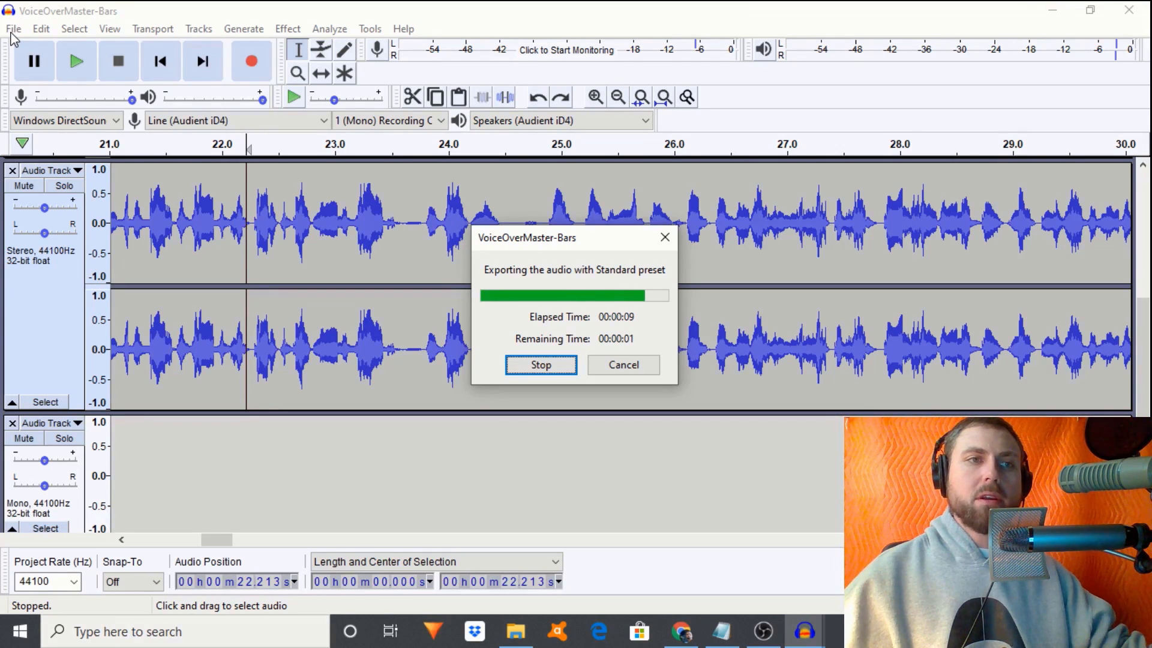
left_click(13, 29)
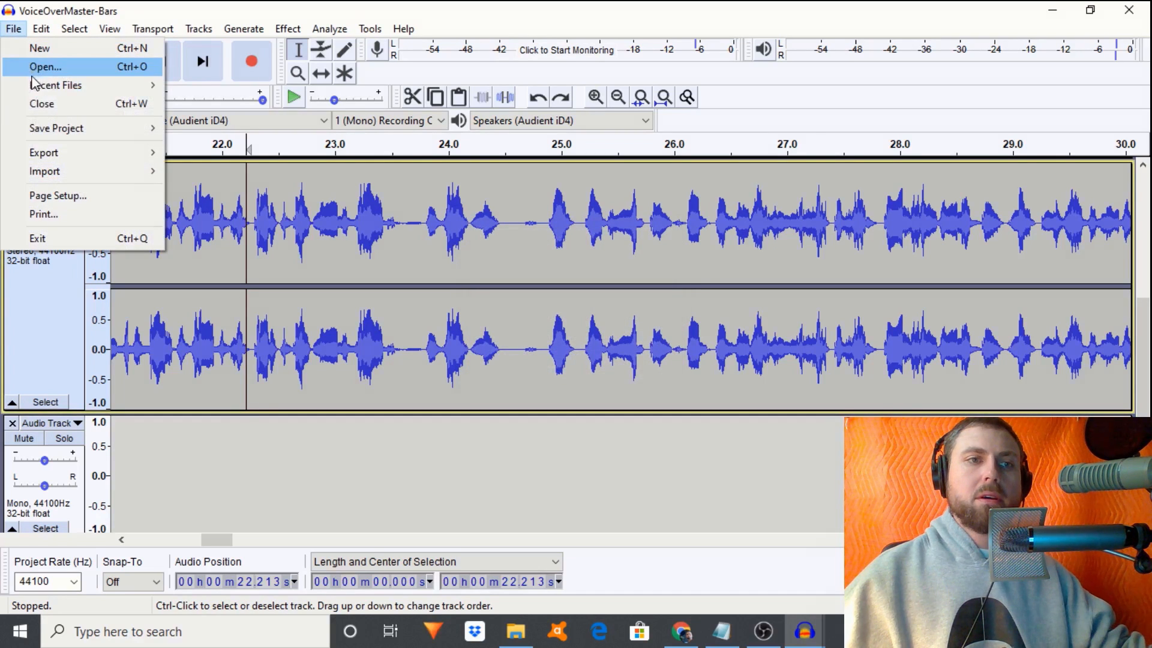
mouse_move(153, 128)
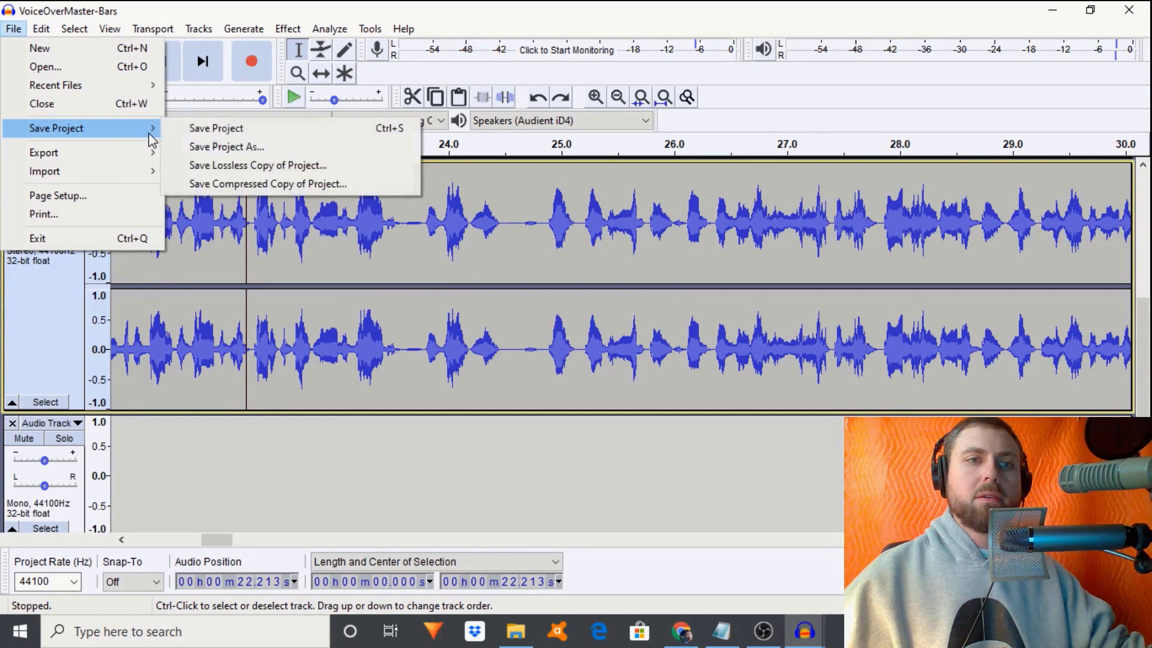
left_click(204, 135)
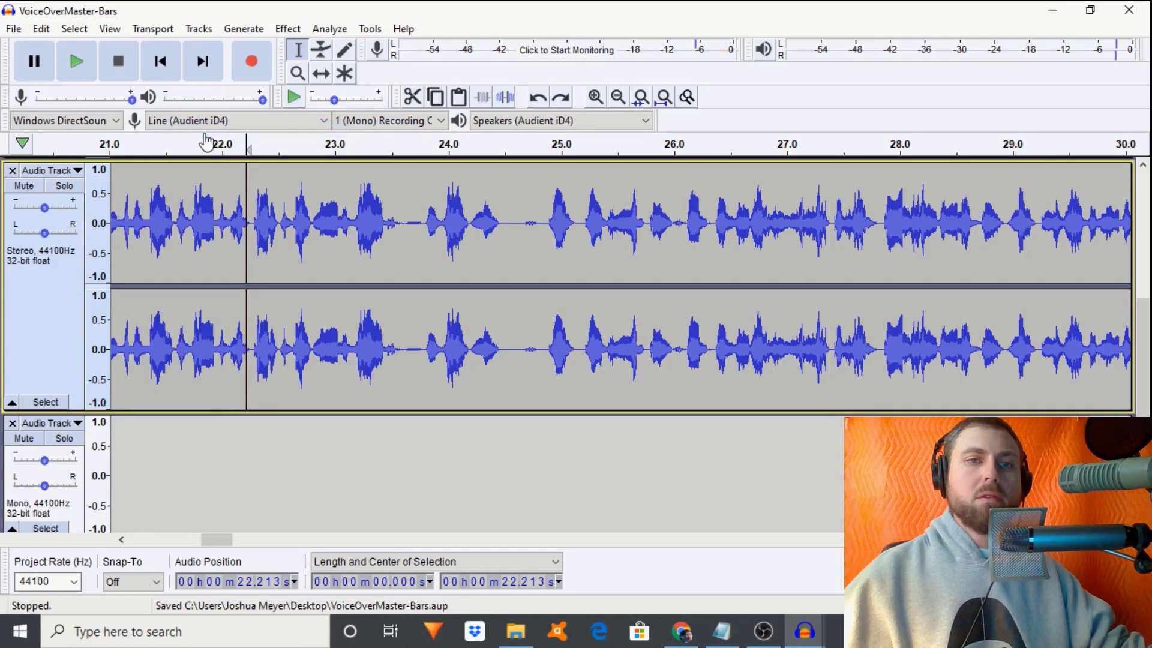
left_click(1052, 10)
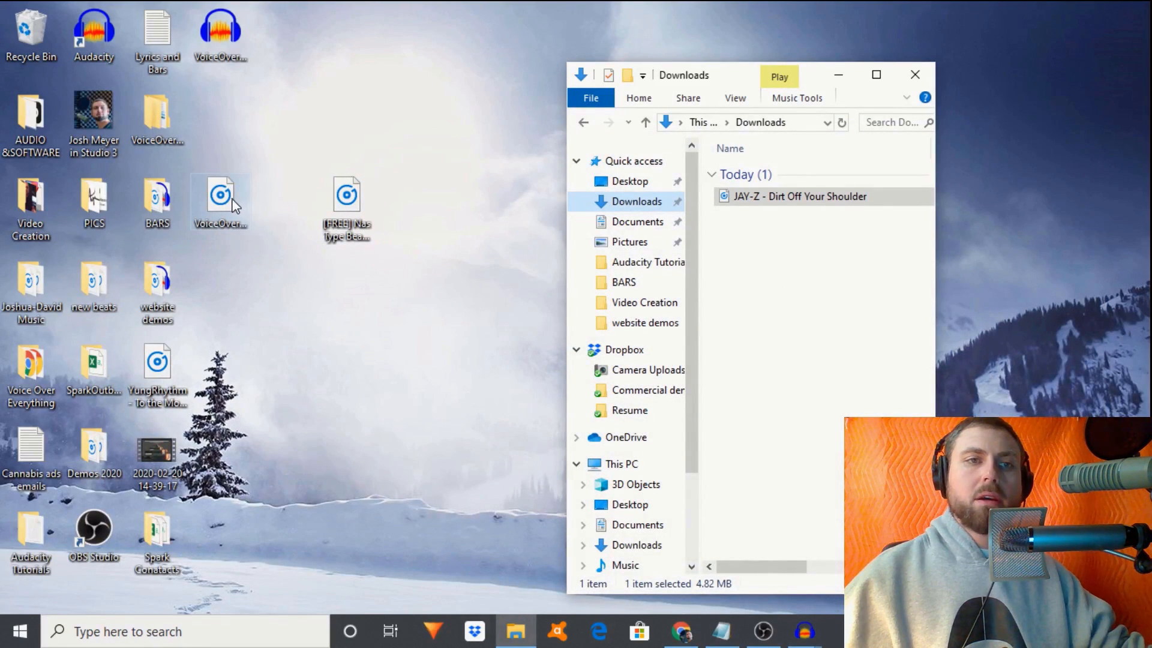
- Open VoiceOverMaster-Bars.mp3 as one stereo track, make its waveform taller, and select all of it
left_click_drag(232, 206, 104, 27)
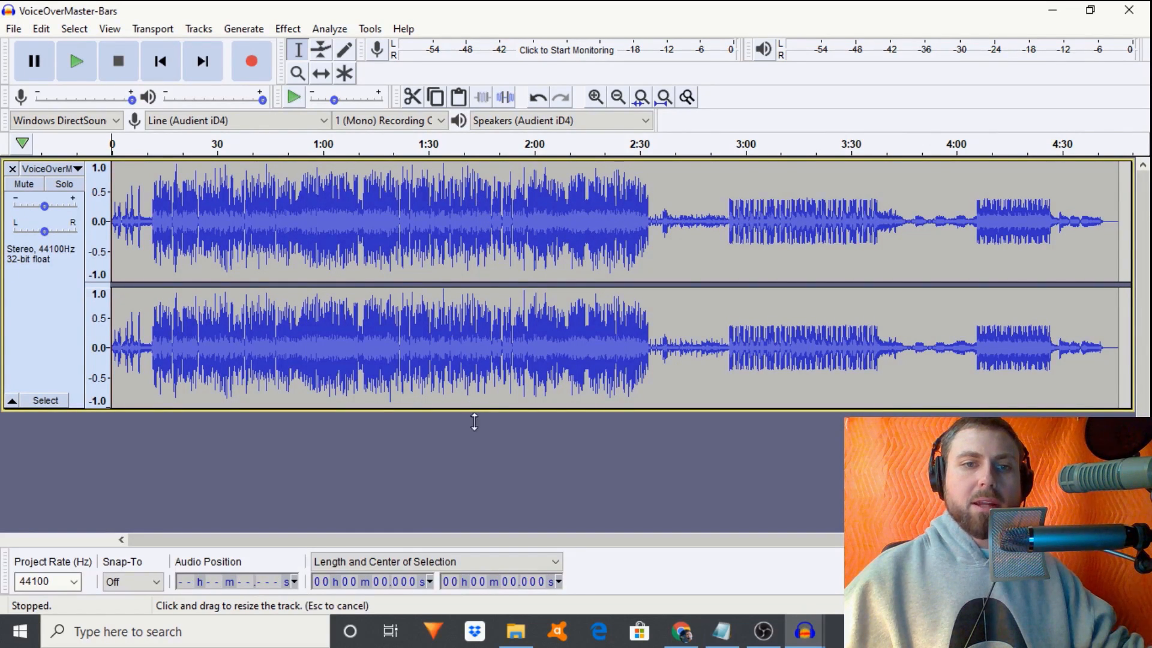
left_click_drag(474, 422, 499, 484)
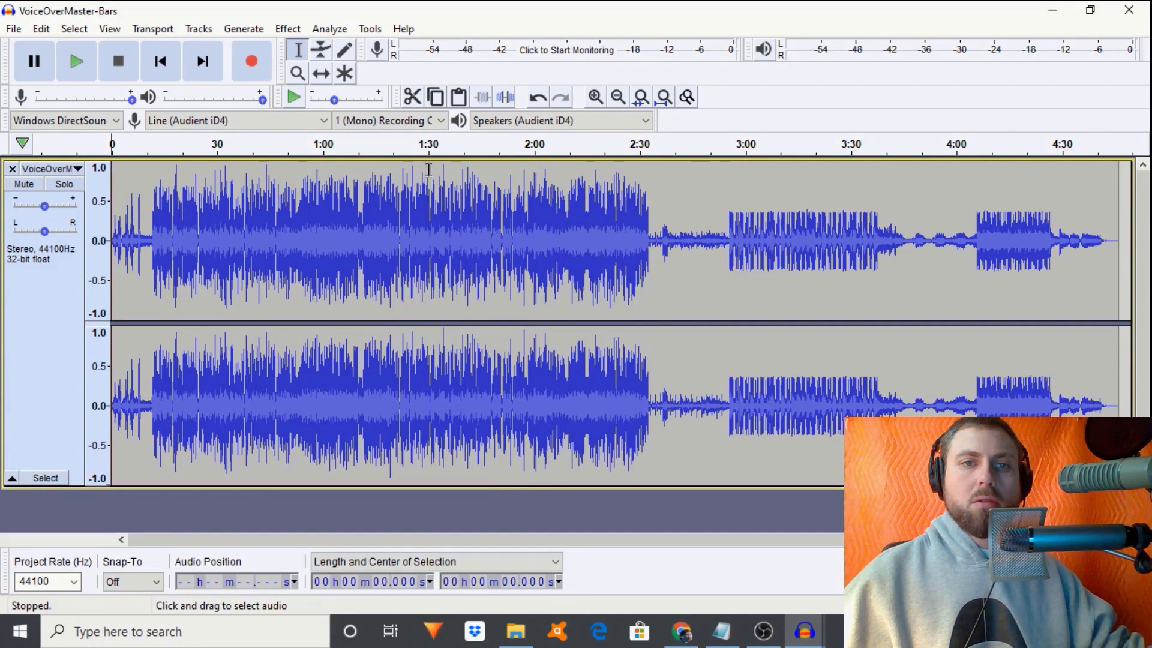
key("ctrl+a")
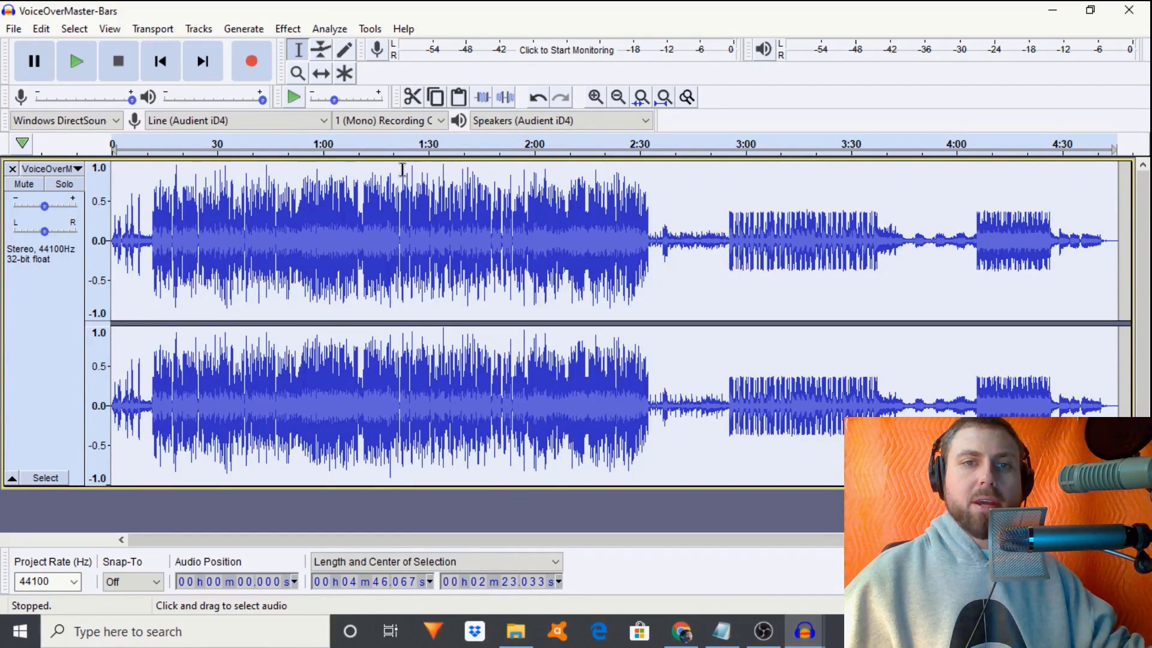
- Check the Amplify effect settings and close them without applying
left_click(286, 31)
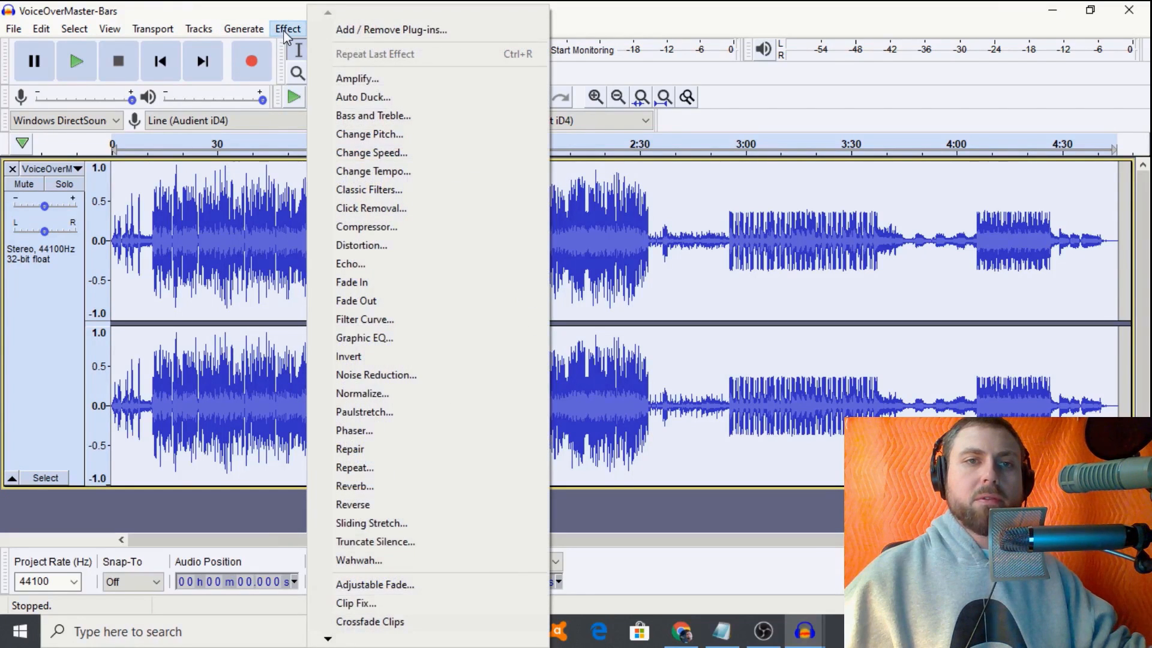
left_click(351, 78)
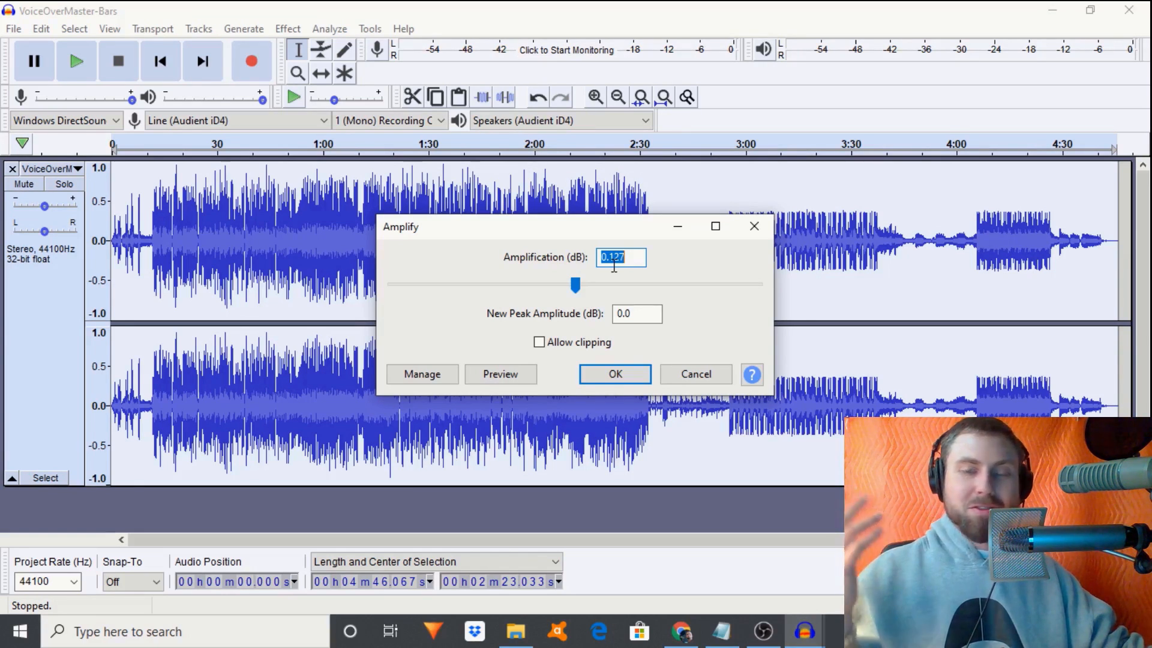
left_click(754, 226)
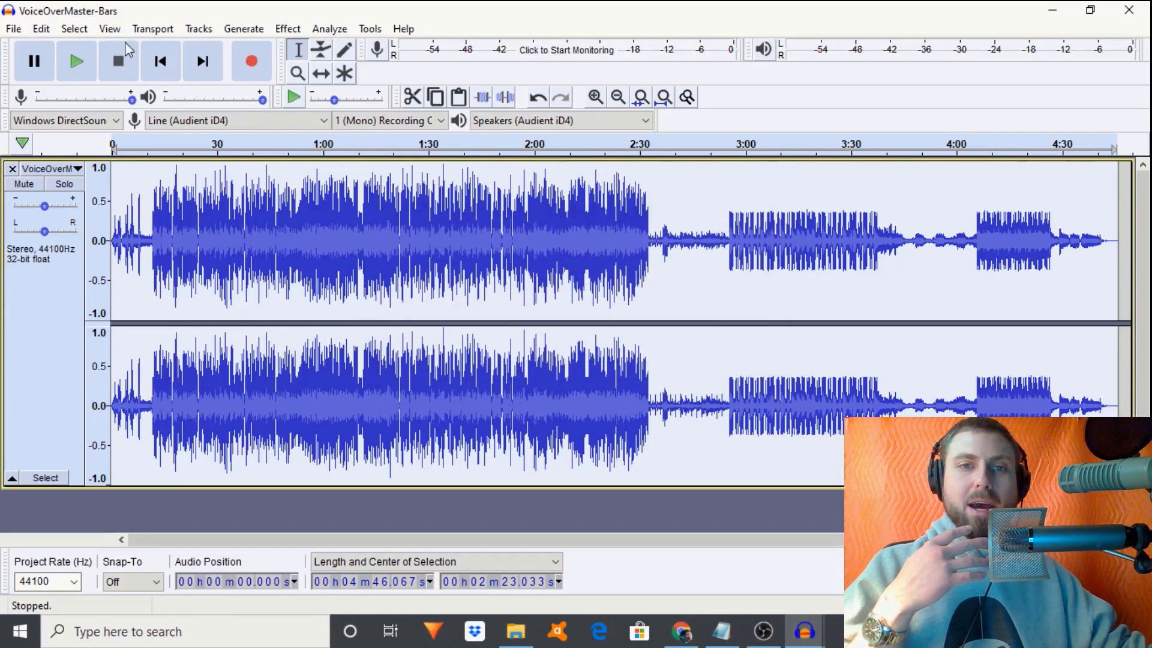
- Apply the Limiter to the whole track as a Hard Limit at -1.00 dB with 10.00 ms hold
left_click(276, 31)
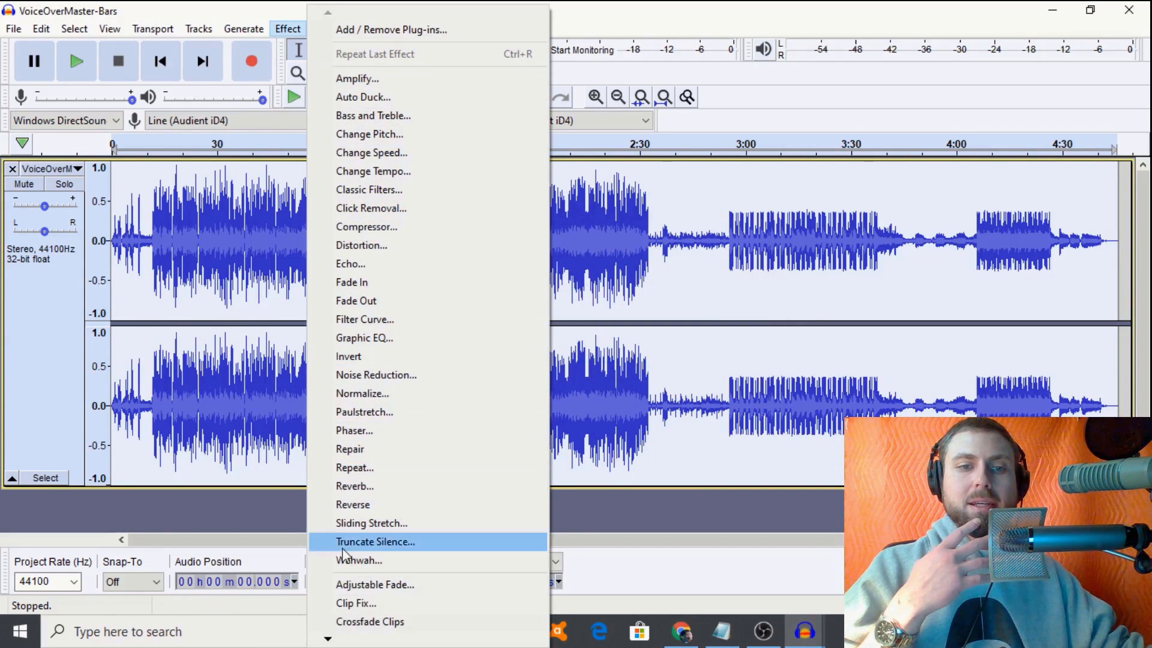
mouse_move(328, 641)
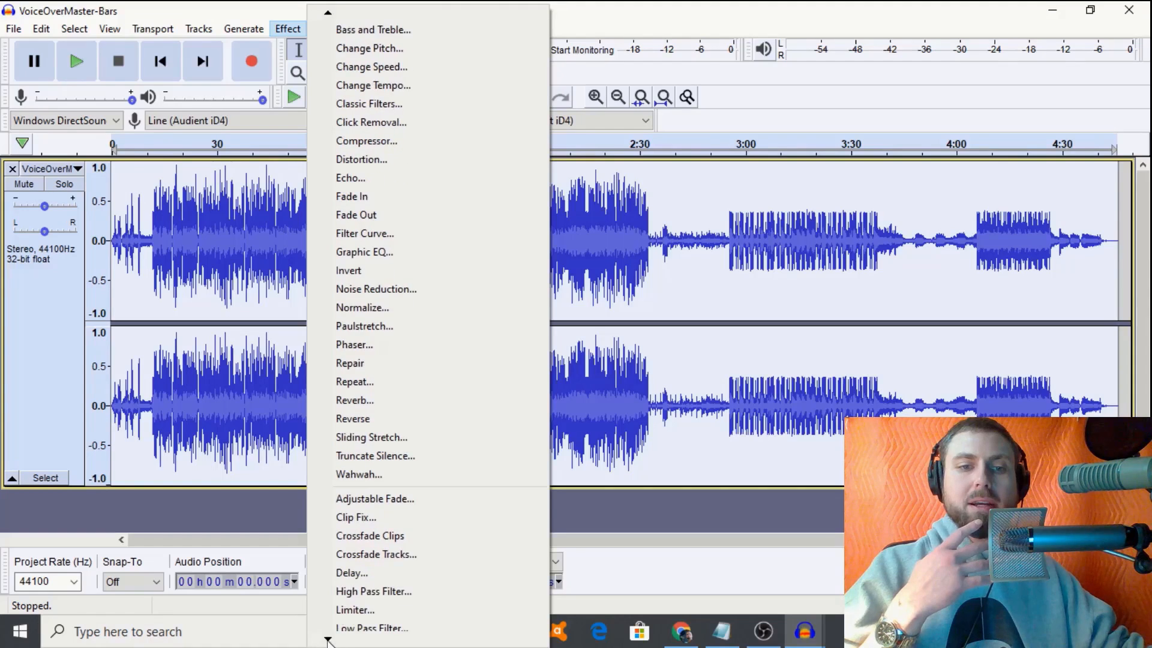
left_click(357, 554)
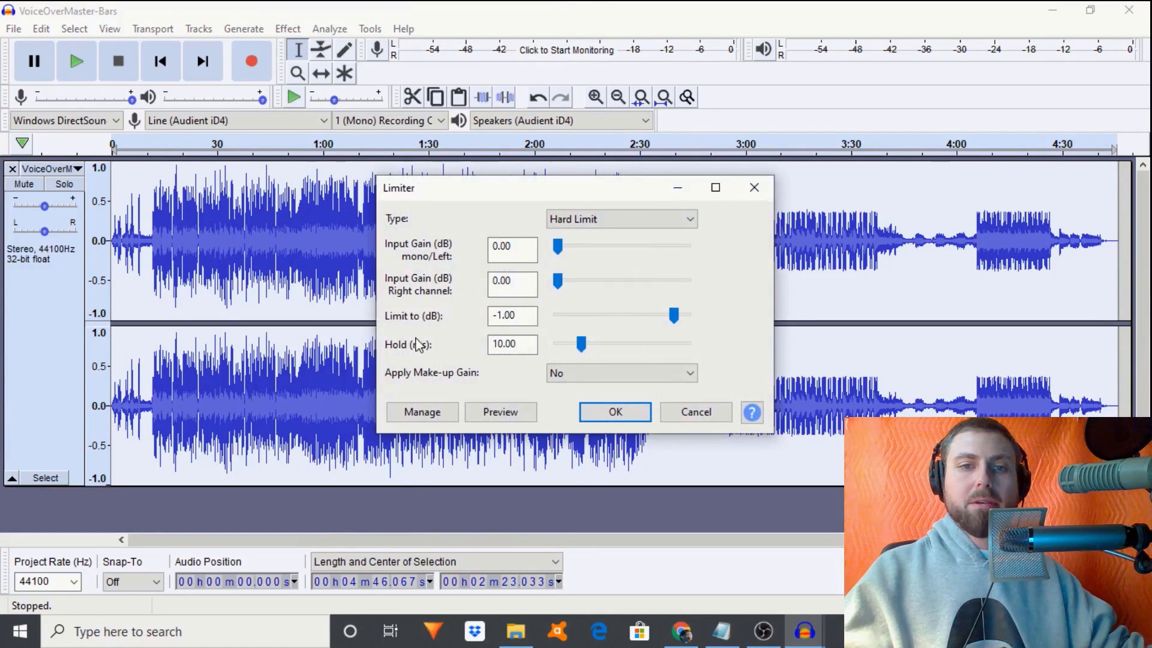
key("Return")
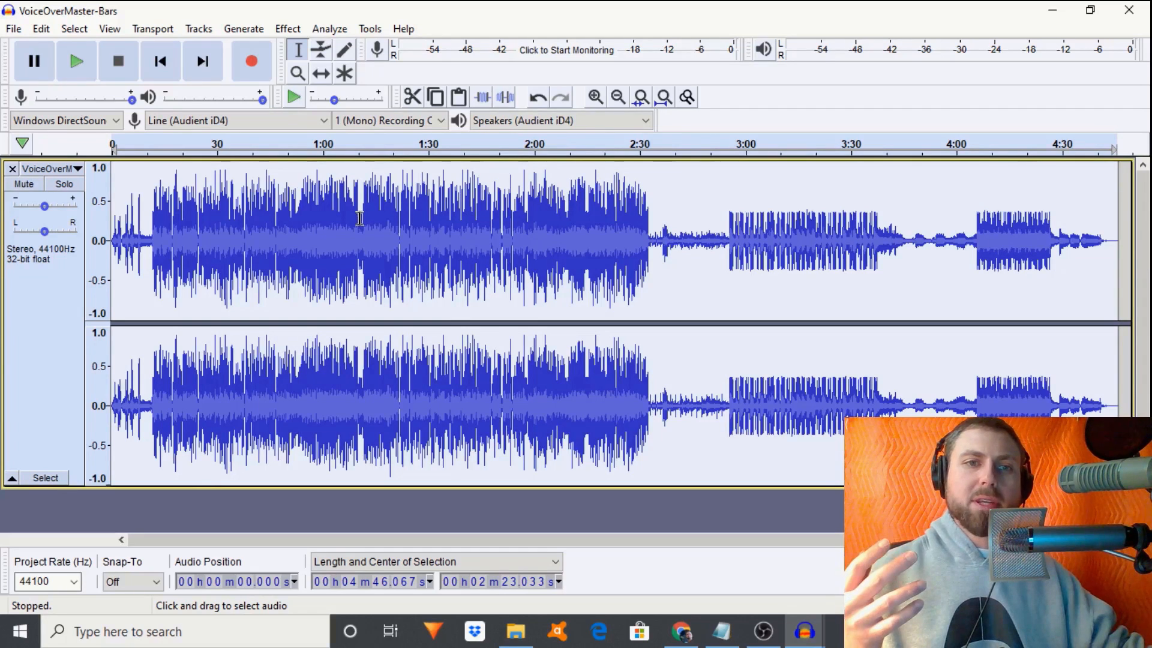
- Amplify the track by 1.0 dB
left_click(279, 30)
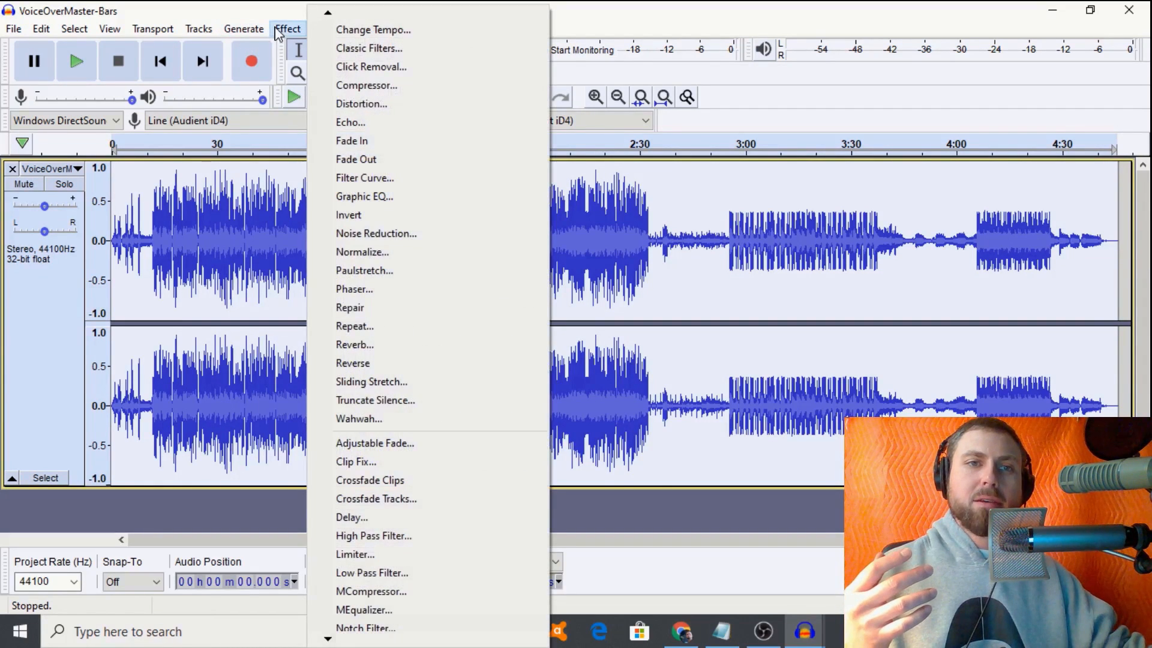
mouse_move(326, 16)
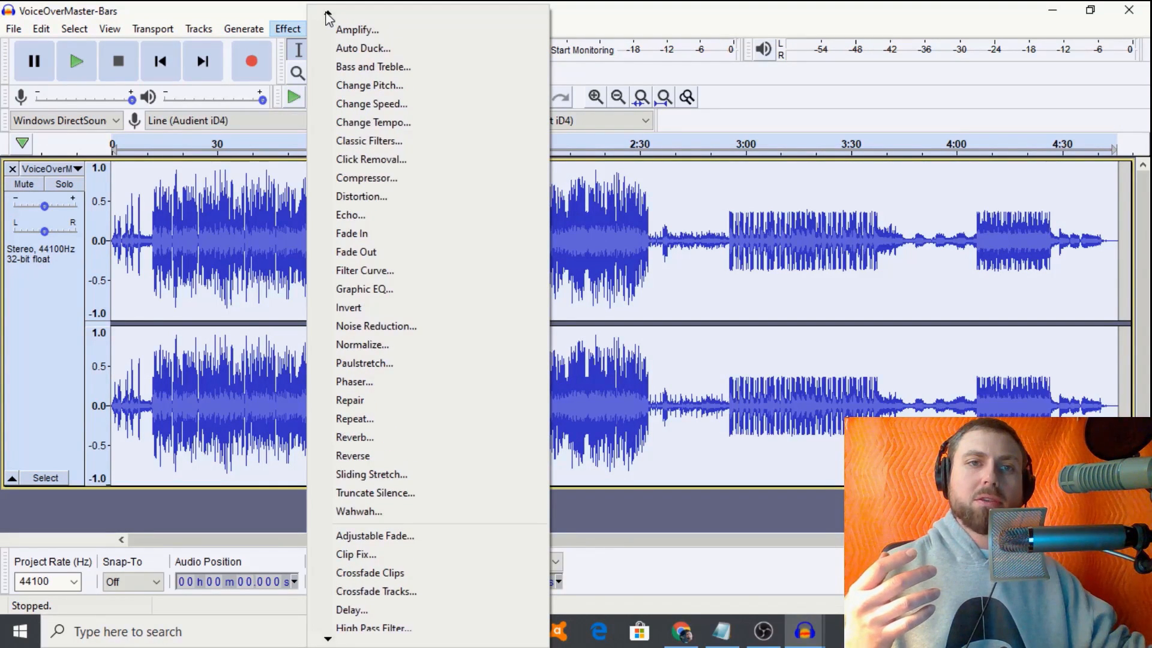
left_click(346, 32)
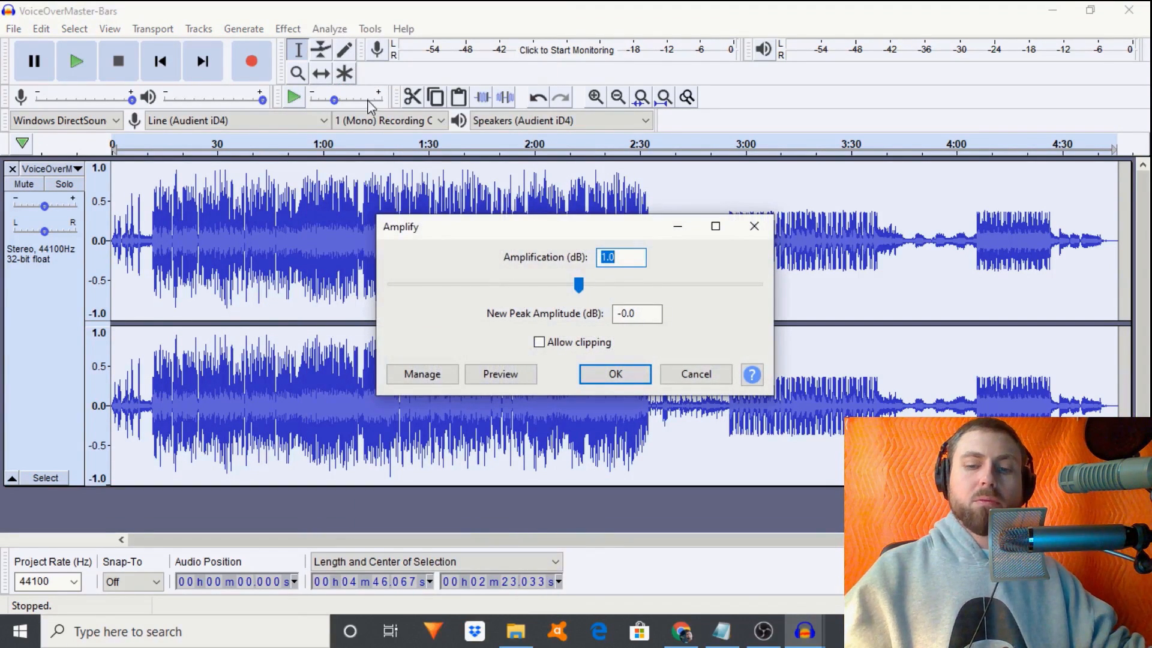
key("Return")
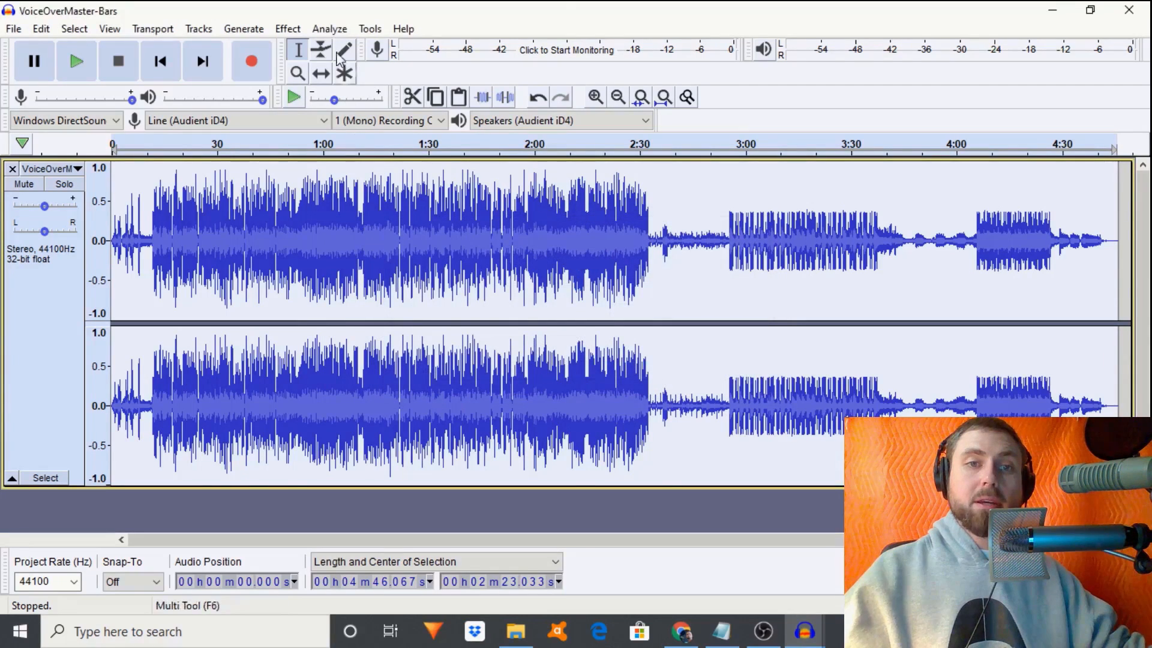
- Hard-limit the track again at -1.00 dB and set the play position near the start
left_click(288, 30)
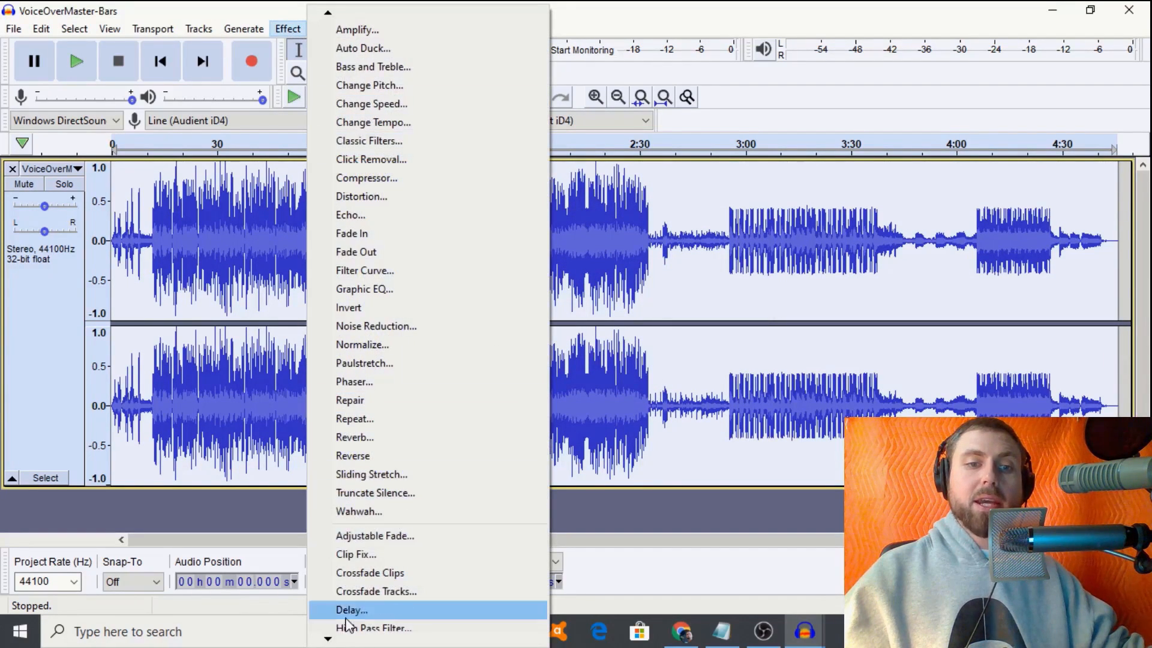
scroll(354, 606, "down", 5)
left_click(355, 388)
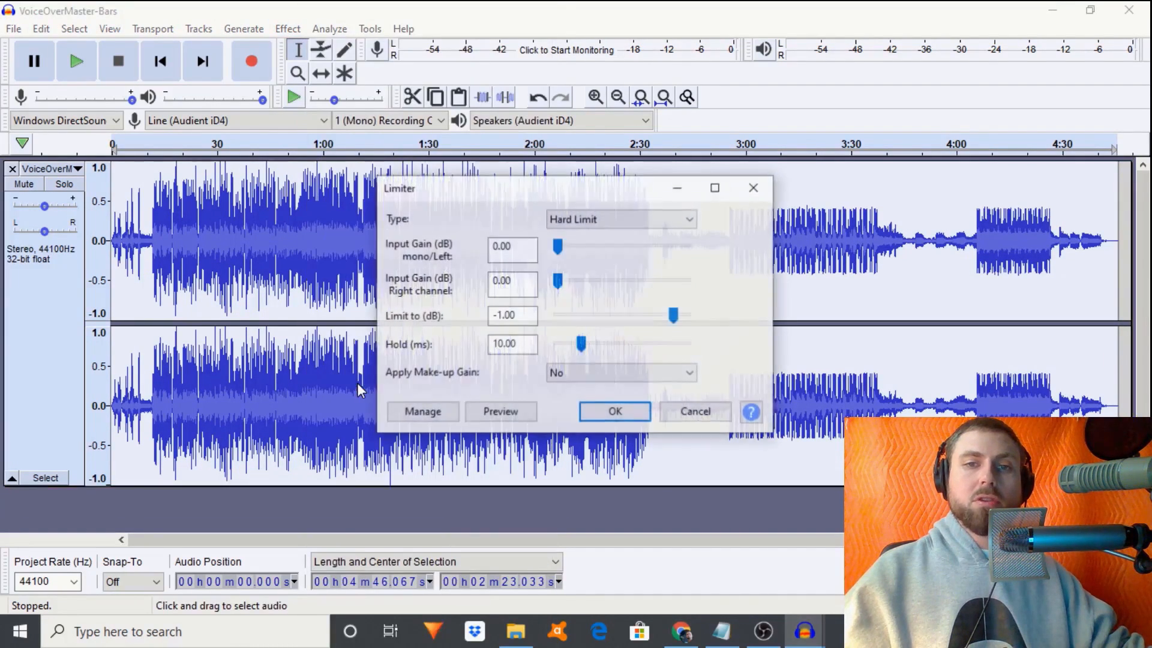
key("Return")
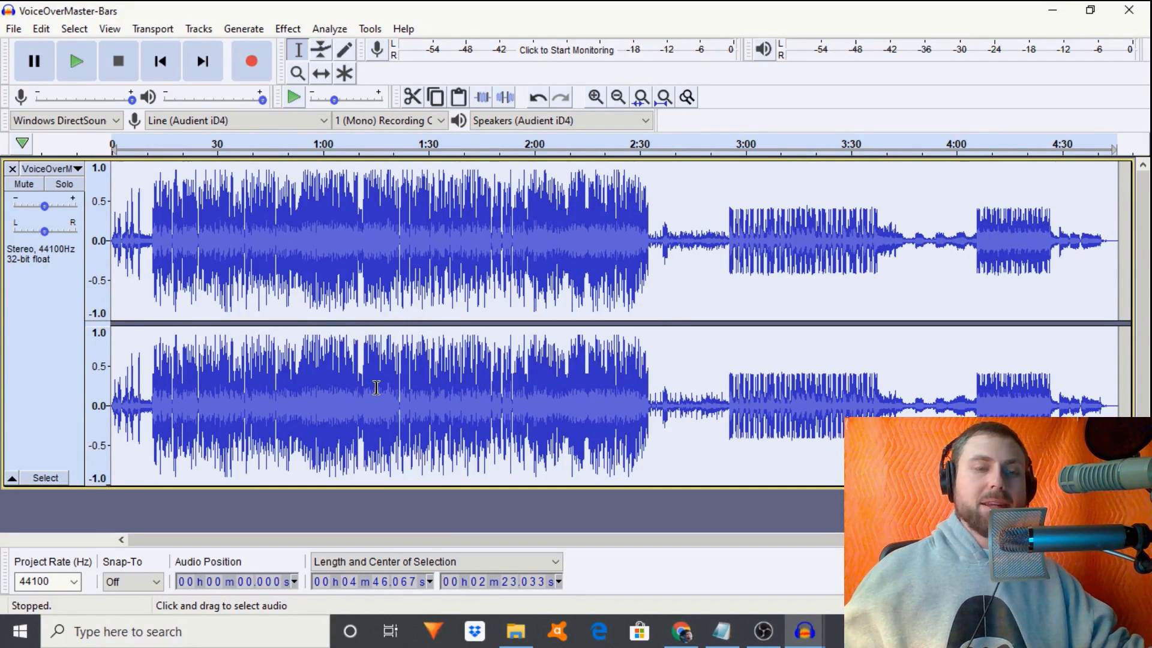
left_click(125, 242)
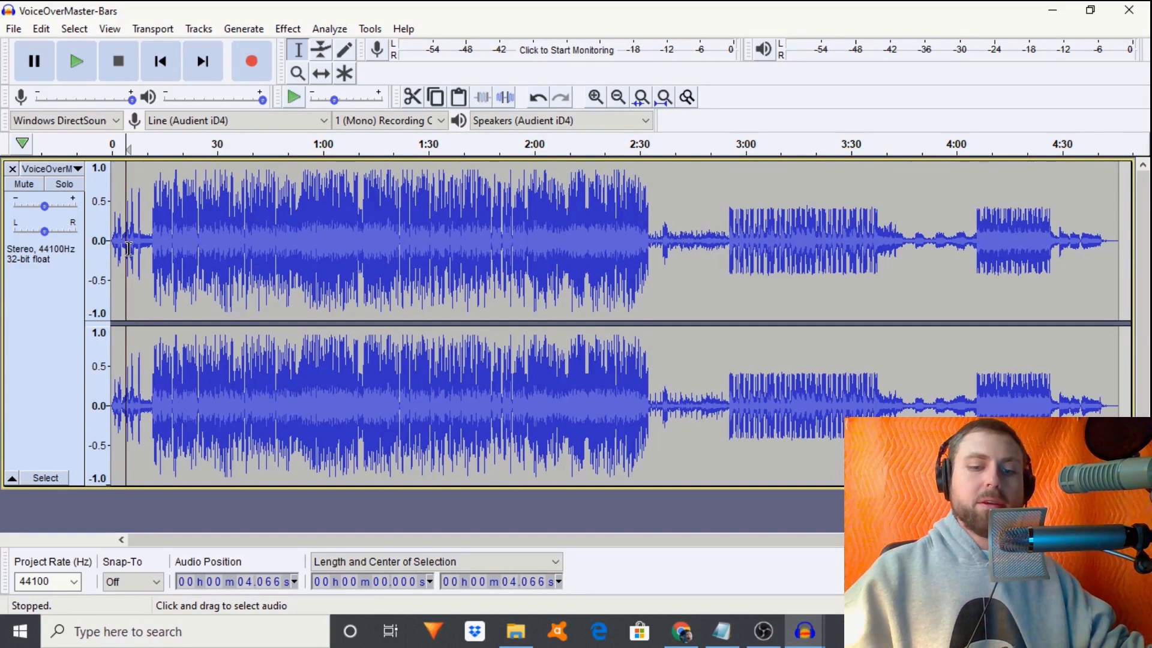
left_click(594, 97)
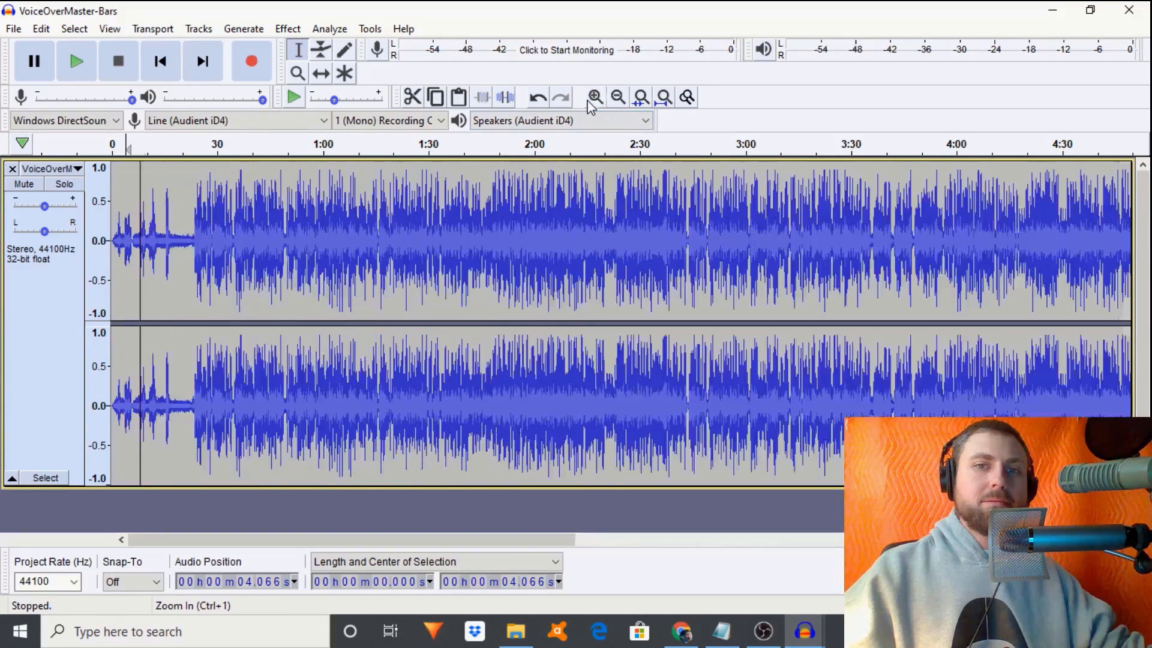
key("ctrl+a")
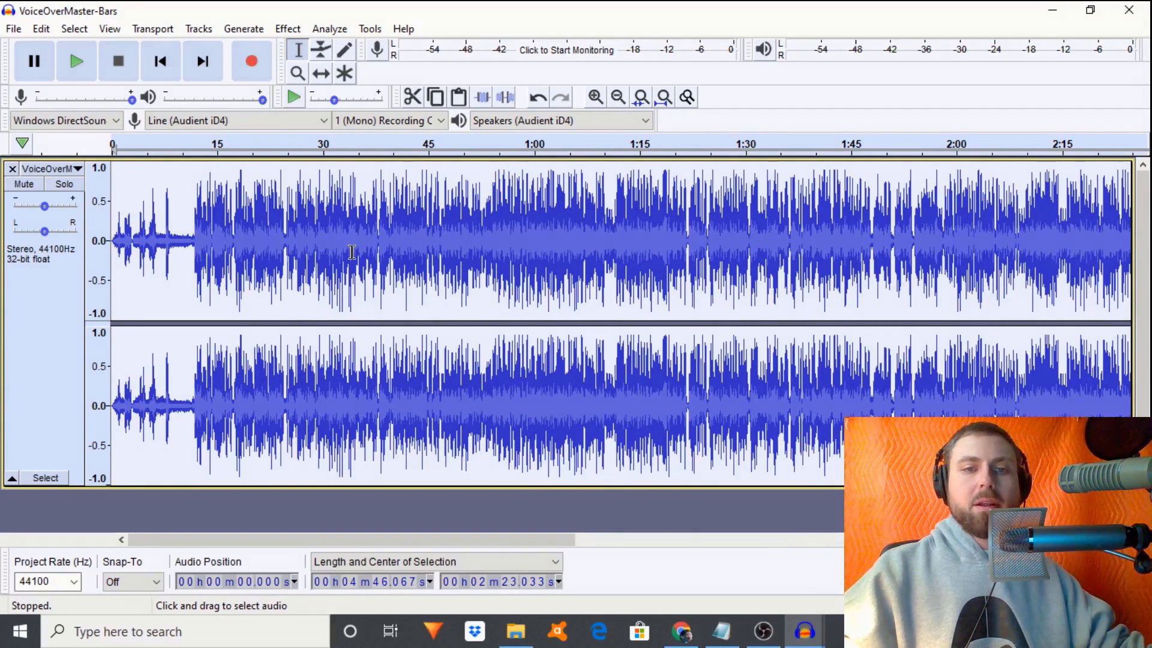
key("space")
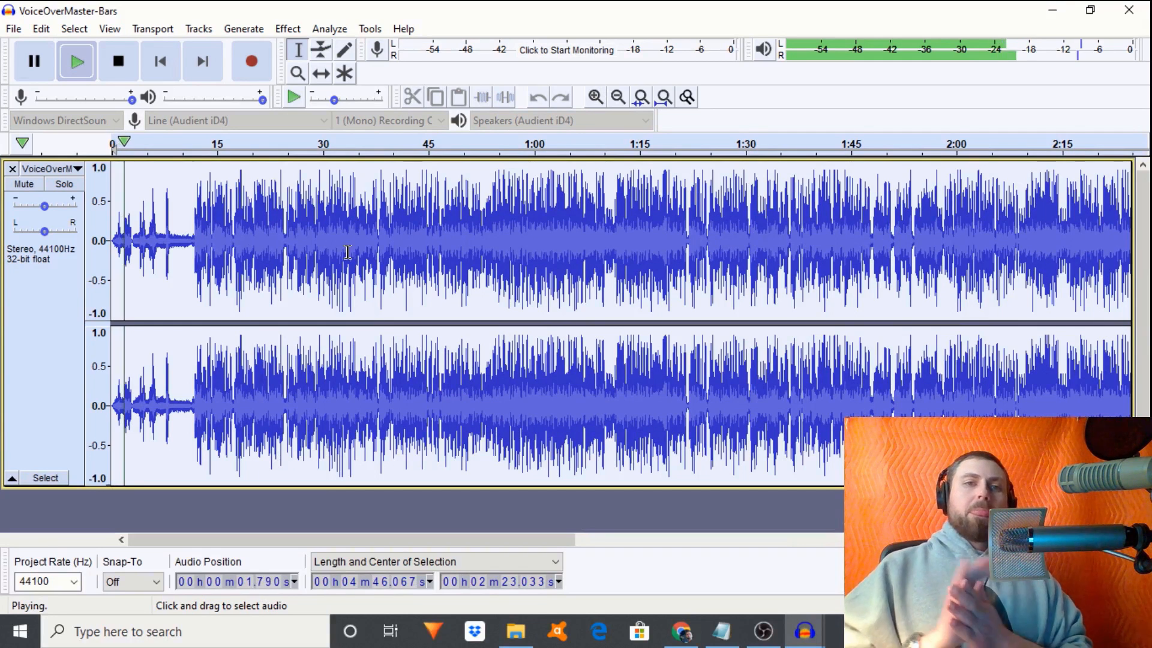